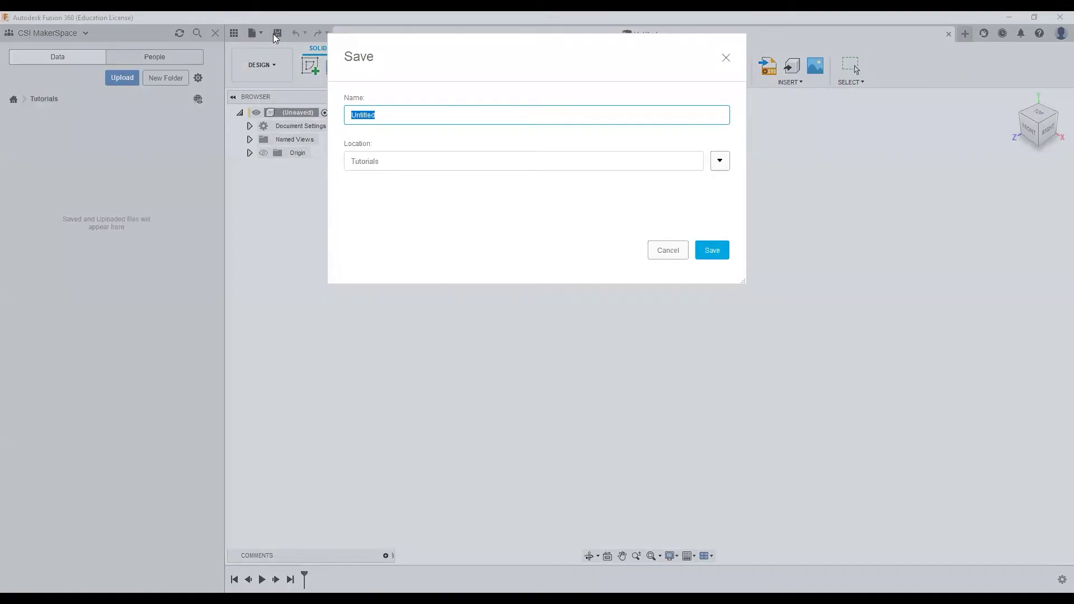
Save the design as Tool Tote in the Tutorials folder and hide the data panel
text(Tool Tote)
key(Return)
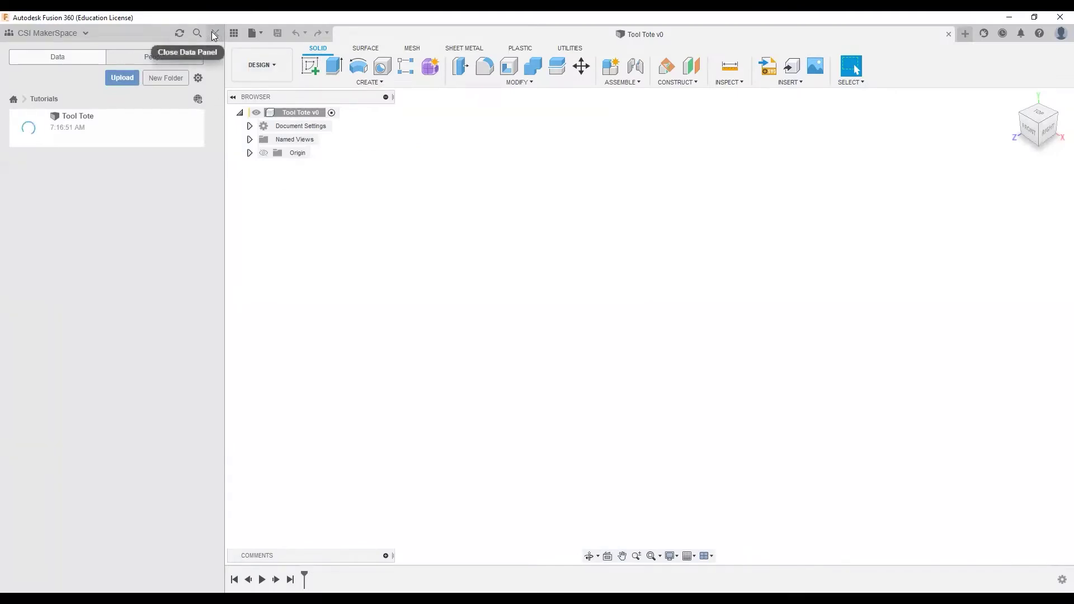
click(214, 34)
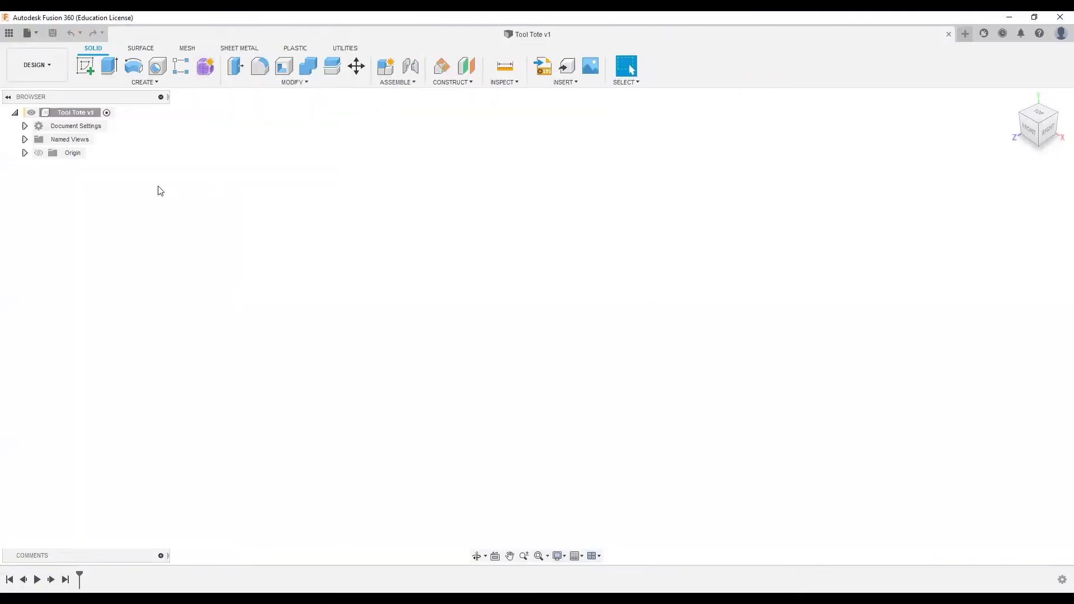
Create a new-body box on the horizontal origin plane from the origin, 18 in long, 8 in wide and 4.25 in high
click(147, 83)
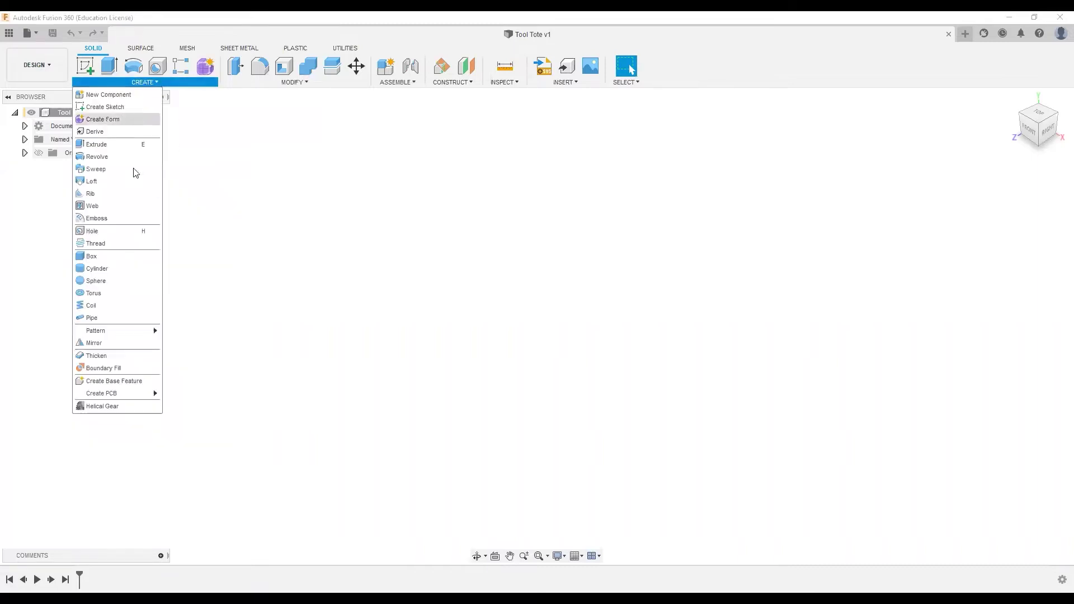
click(92, 256)
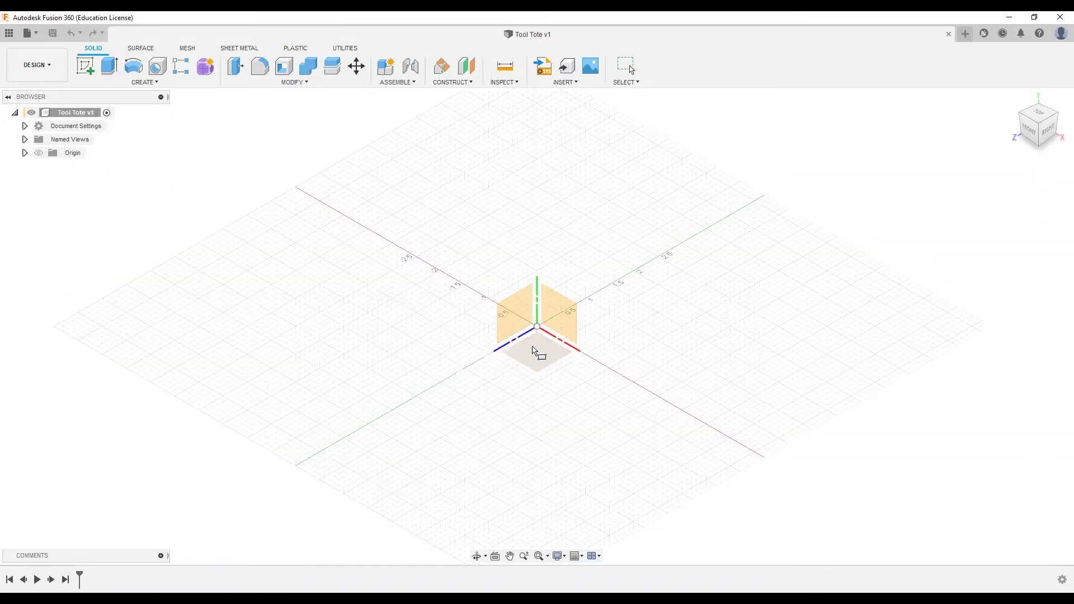
click(570, 352)
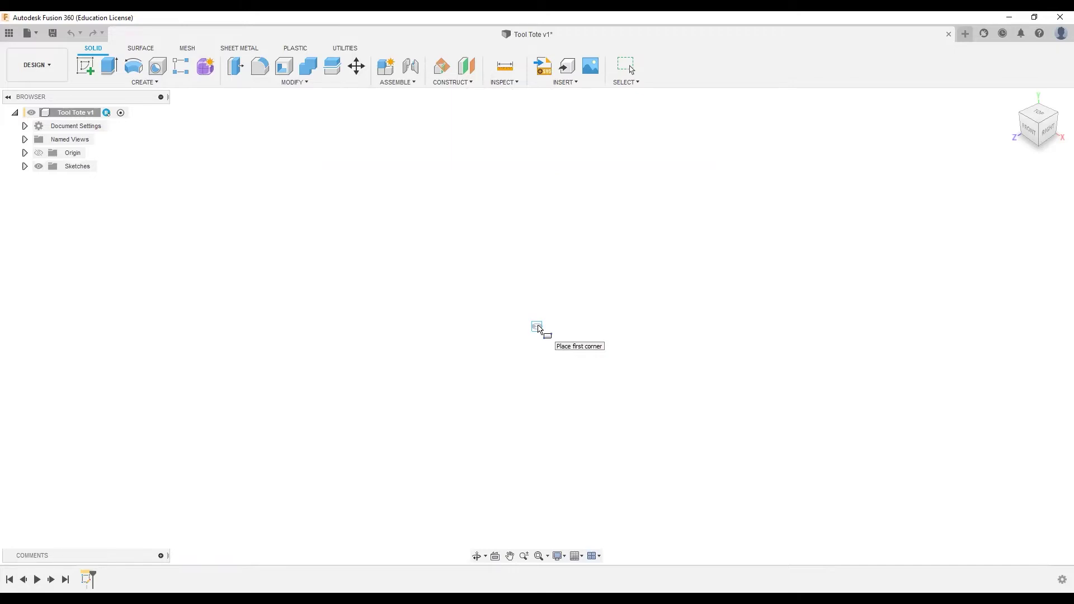
click(611, 170)
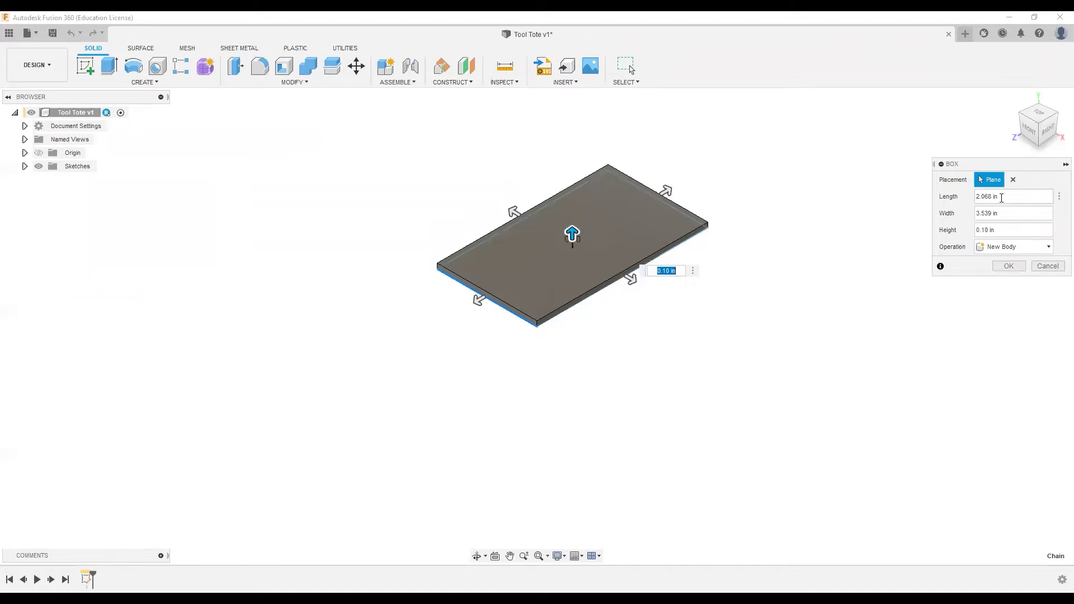
click(1001, 197)
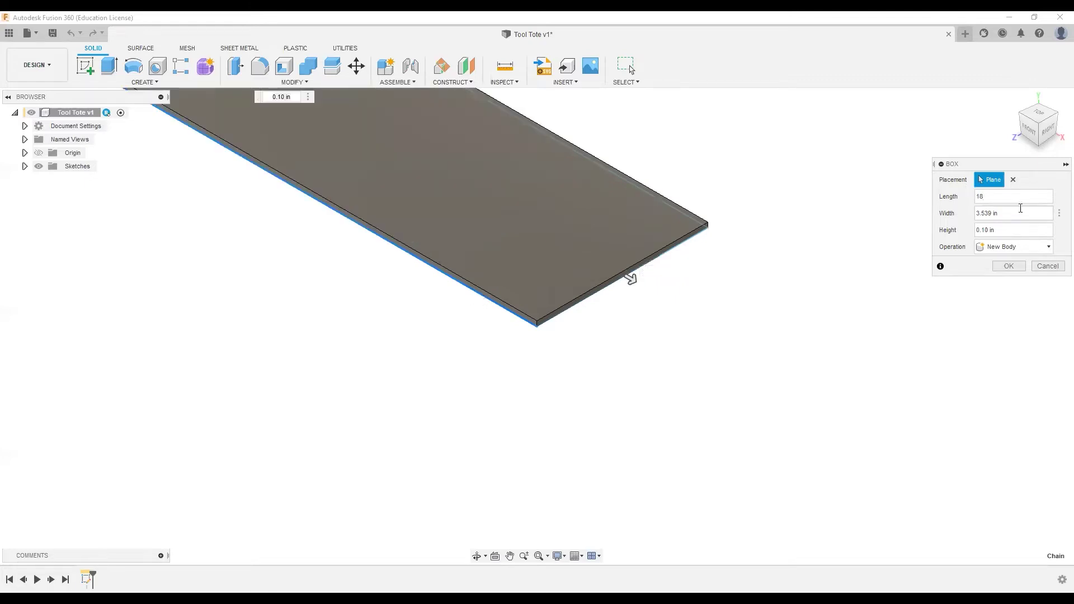
click(1018, 212)
text(8)
key(Tab)
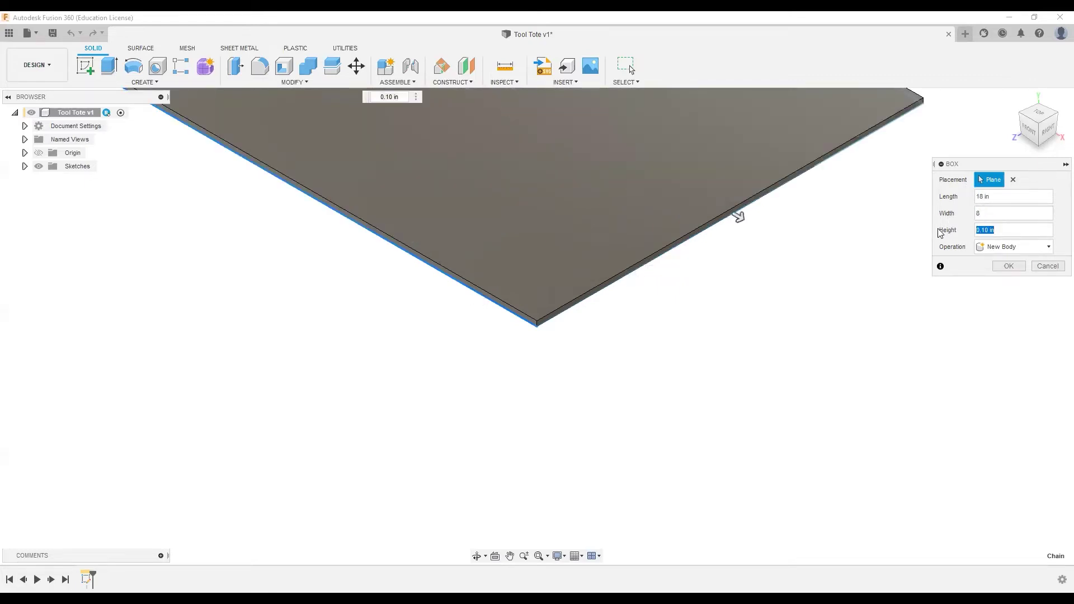
text(4.25)
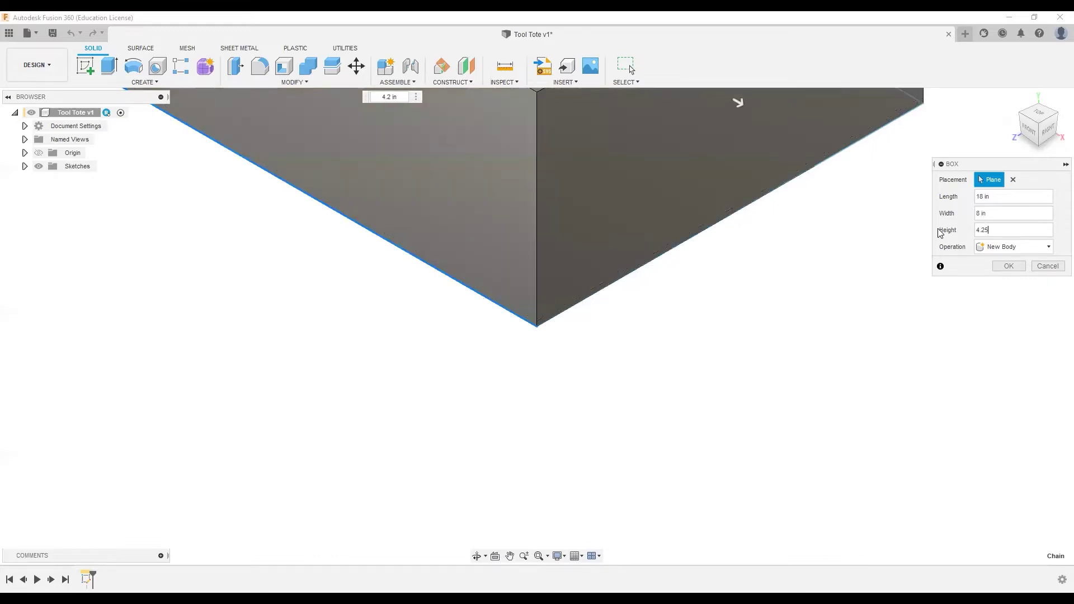
key(Return)
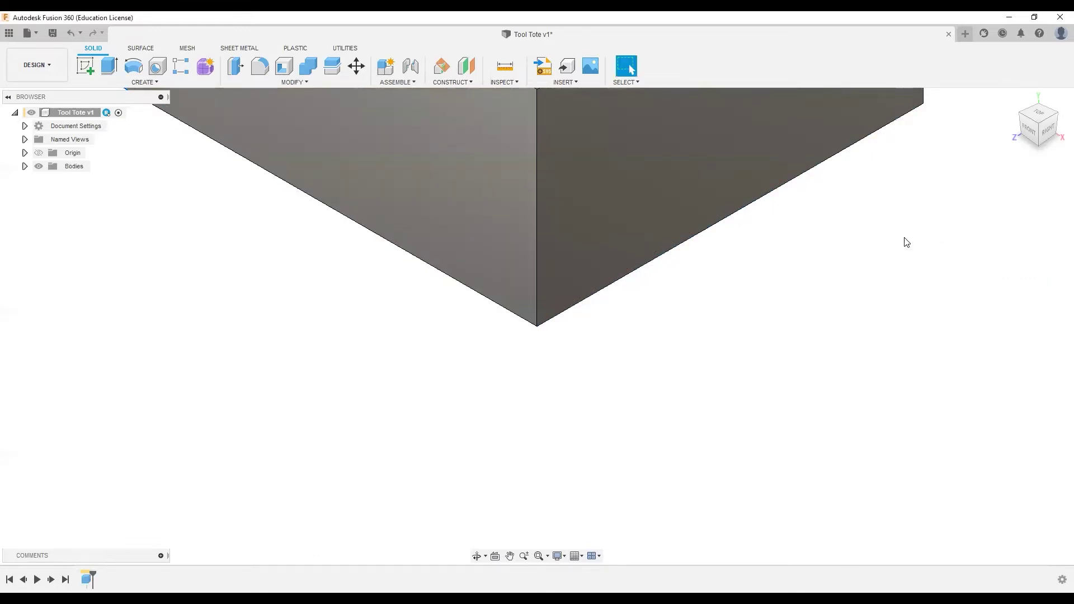
Shell the box with its top face removed and an inside thickness of 0.75 in
scroll(679, 377, down, 5)
scroll(671, 336, down, 2)
scroll(645, 239, up, 4)
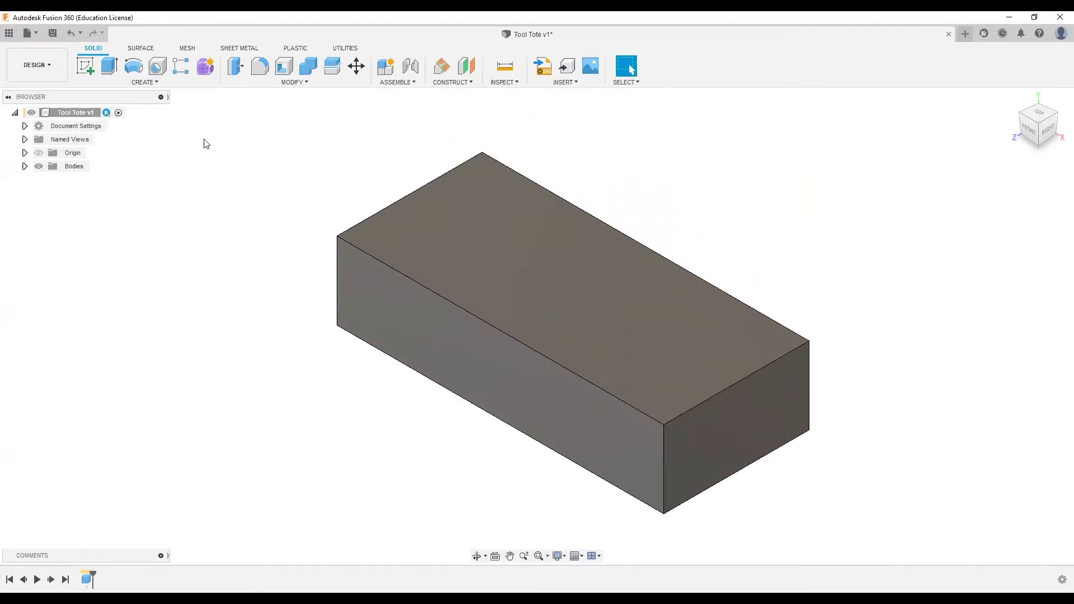
click(301, 84)
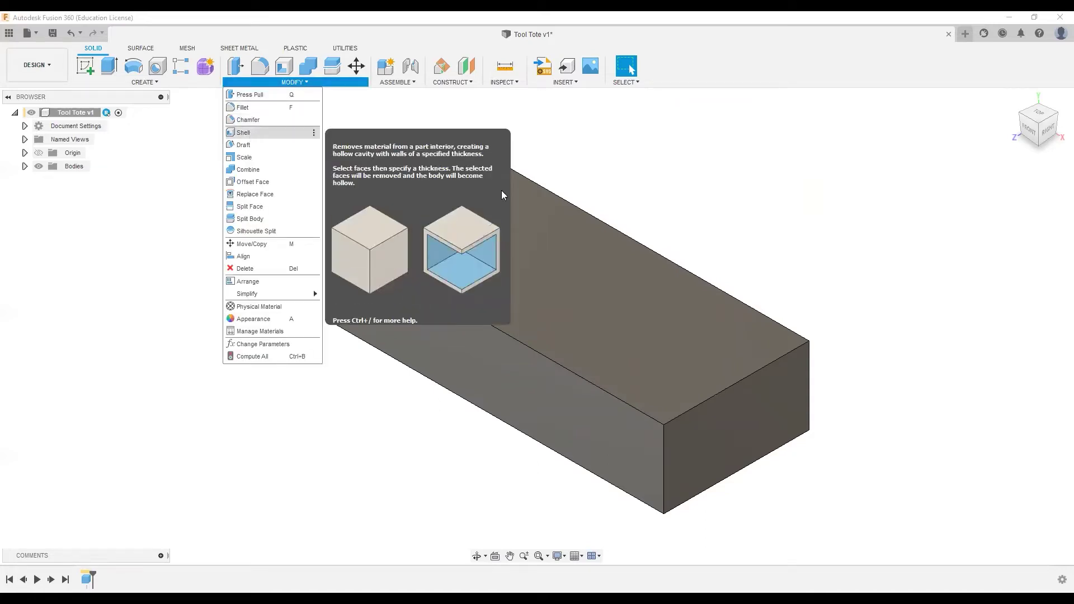
key(Return)
click(568, 296)
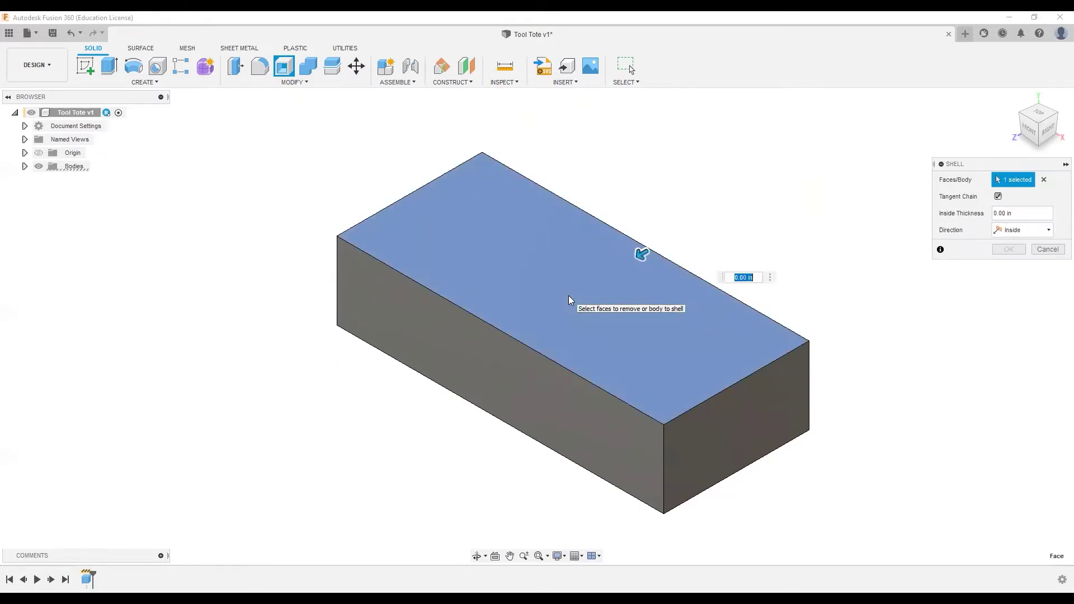
text(.75)
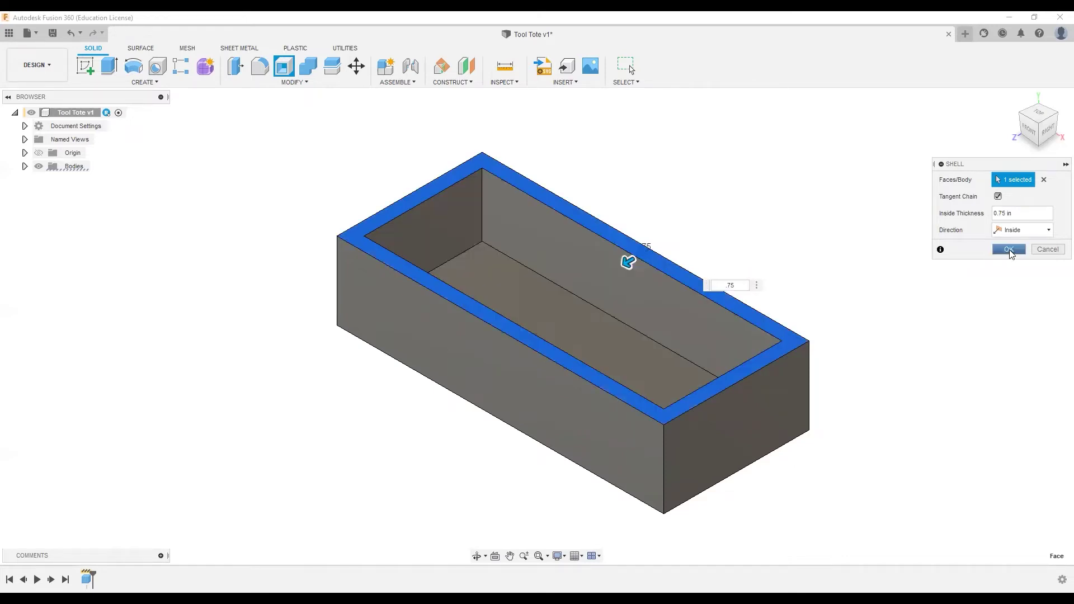
click(995, 248)
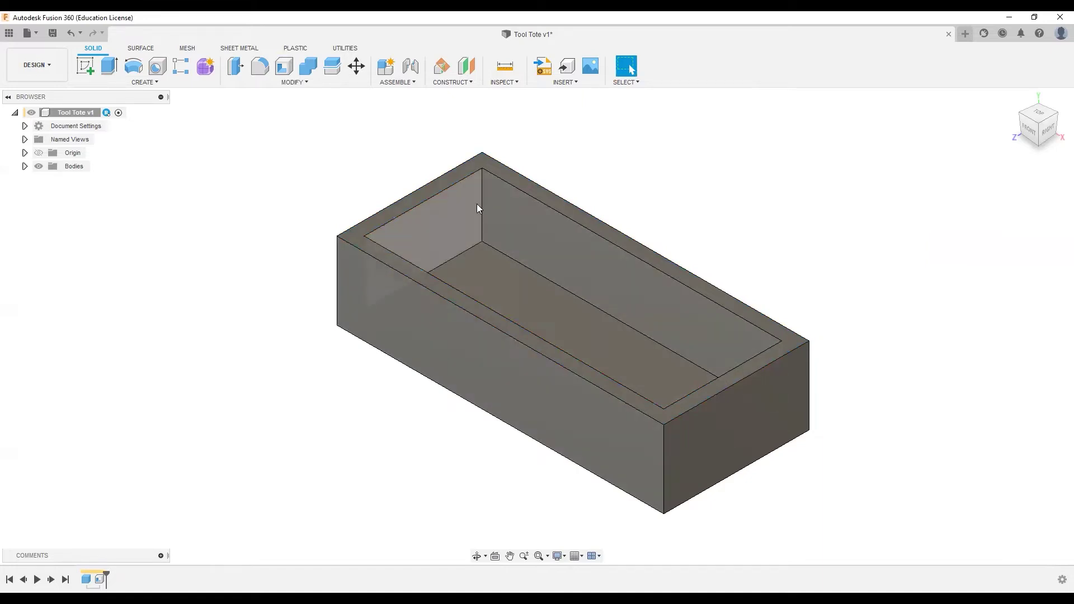
Start a sketch on the tote's inner floor and draw a divider rectangle about 0.92 in wide near the left end, spanning wall to wall
scroll(385, 311, down, 2)
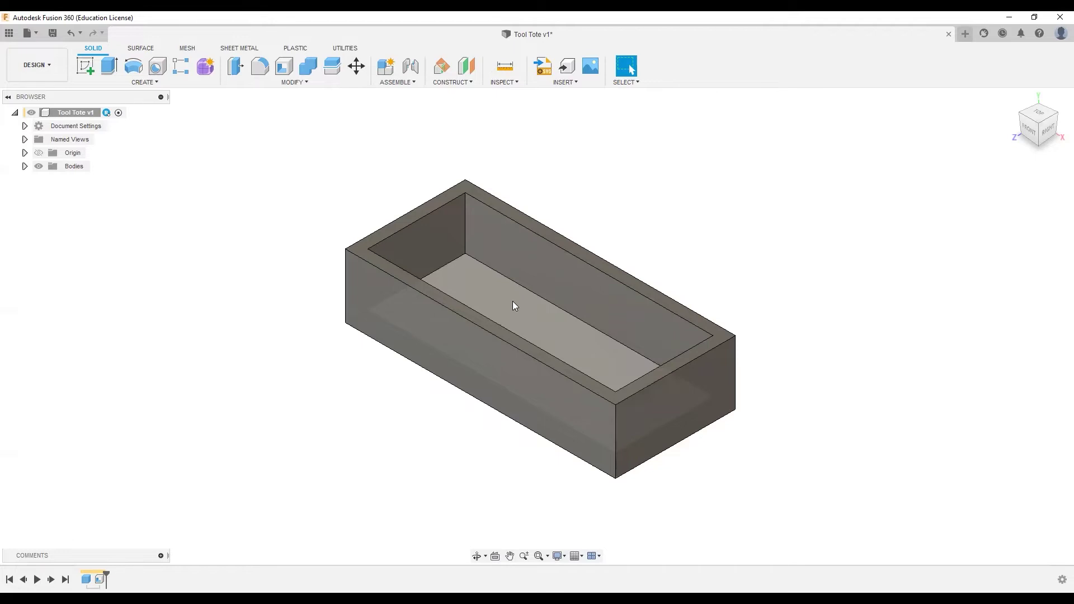
click(477, 283)
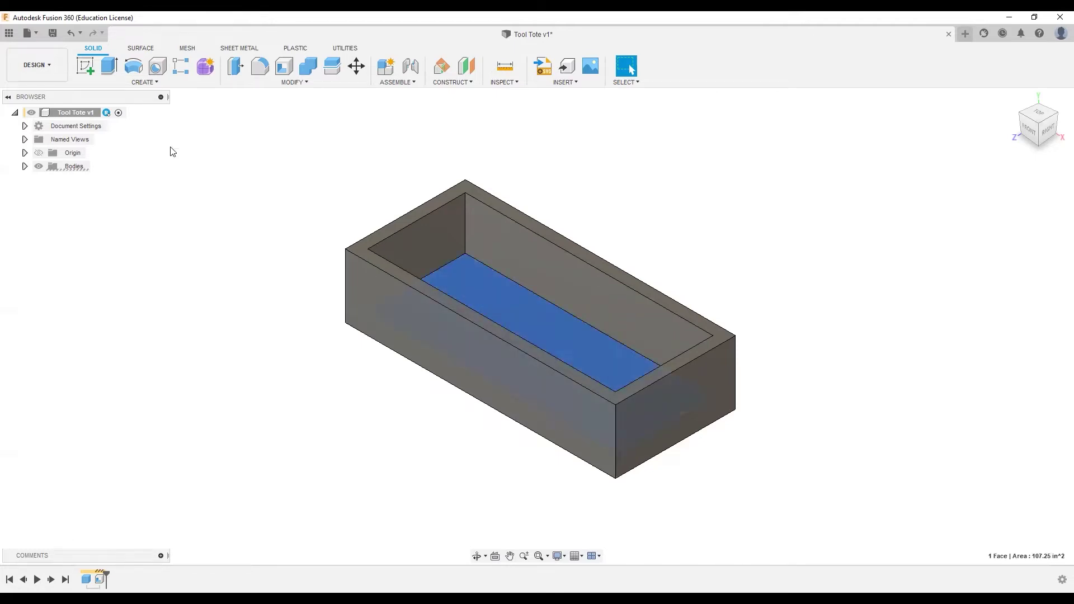
click(87, 68)
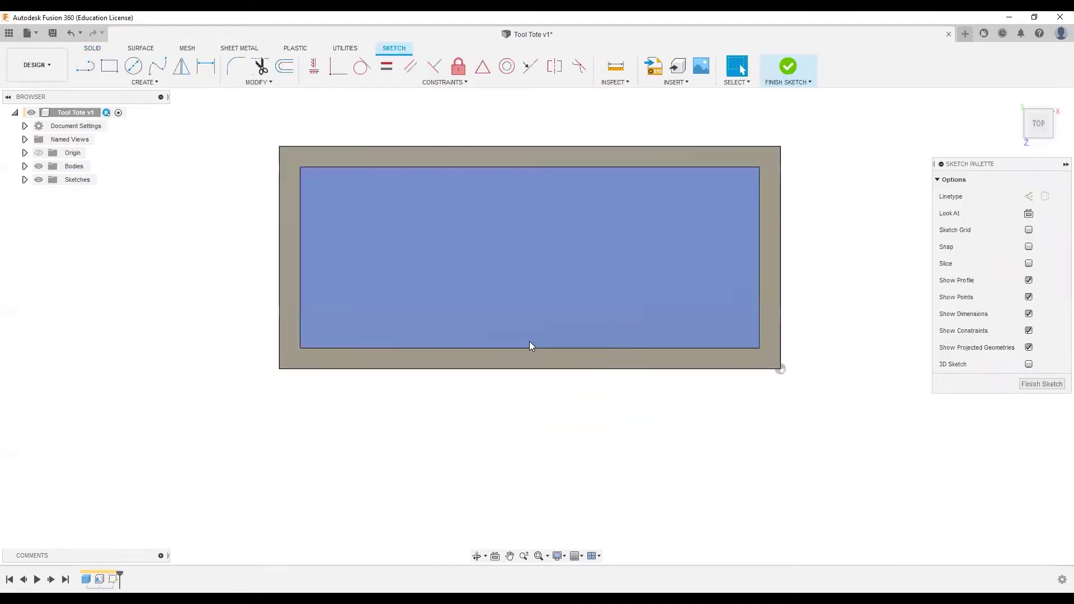
click(150, 82)
mouse_move(127, 107)
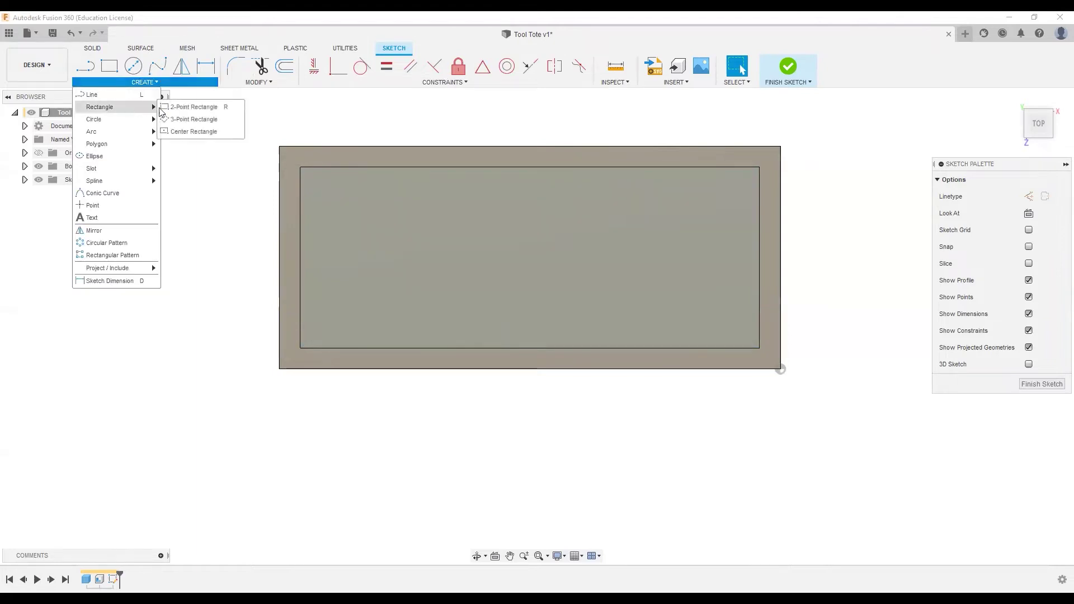
click(199, 109)
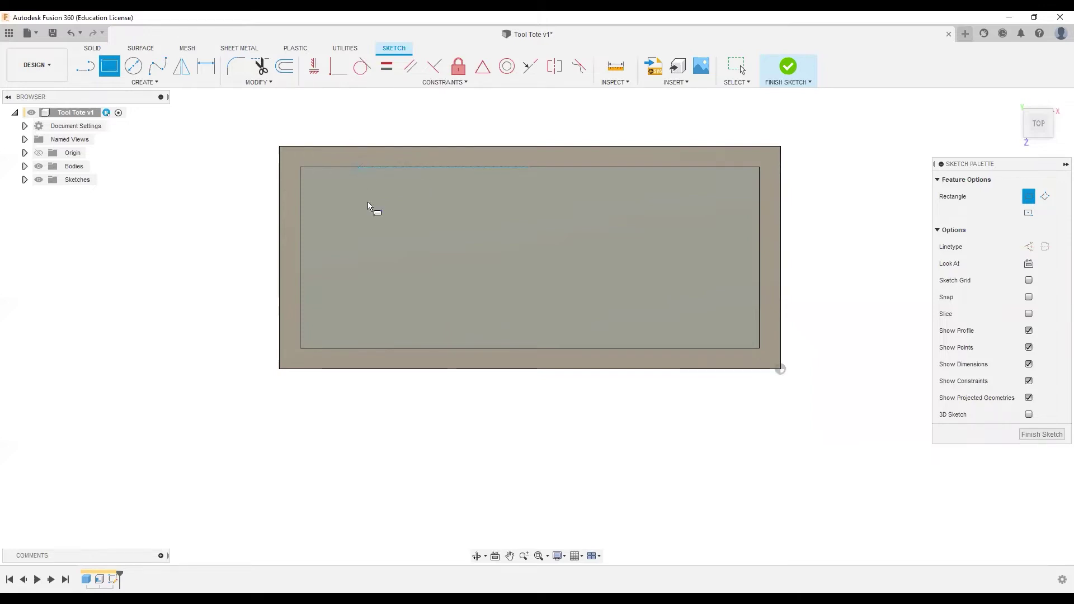
click(384, 347)
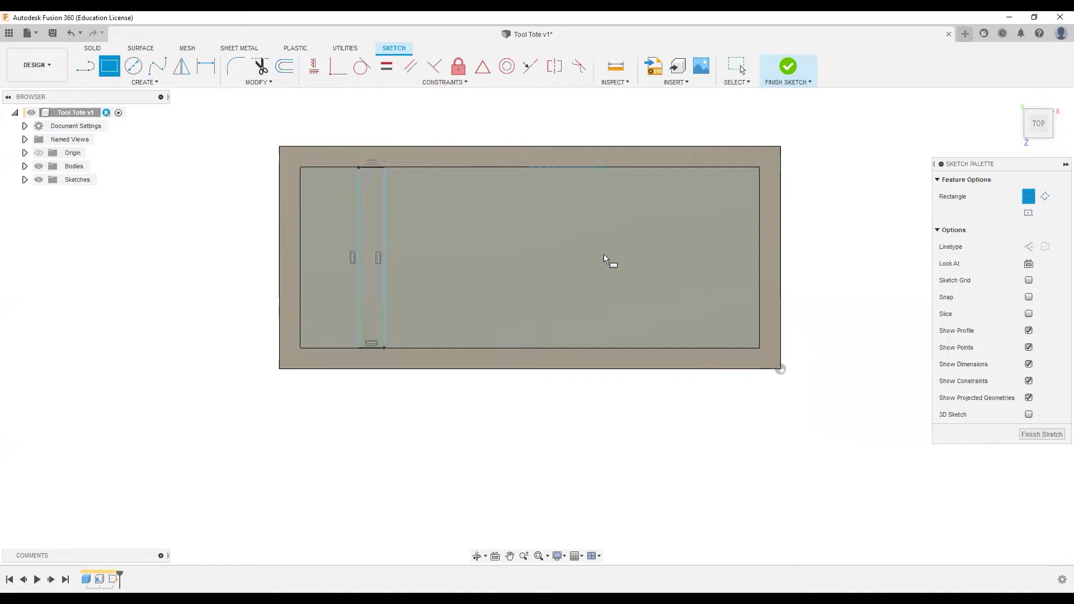
Draw a second wall-to-wall divider rectangle about 1.27 in wide toward the right end and a middle rectangle about 1.67 in thick connecting both
click(638, 348)
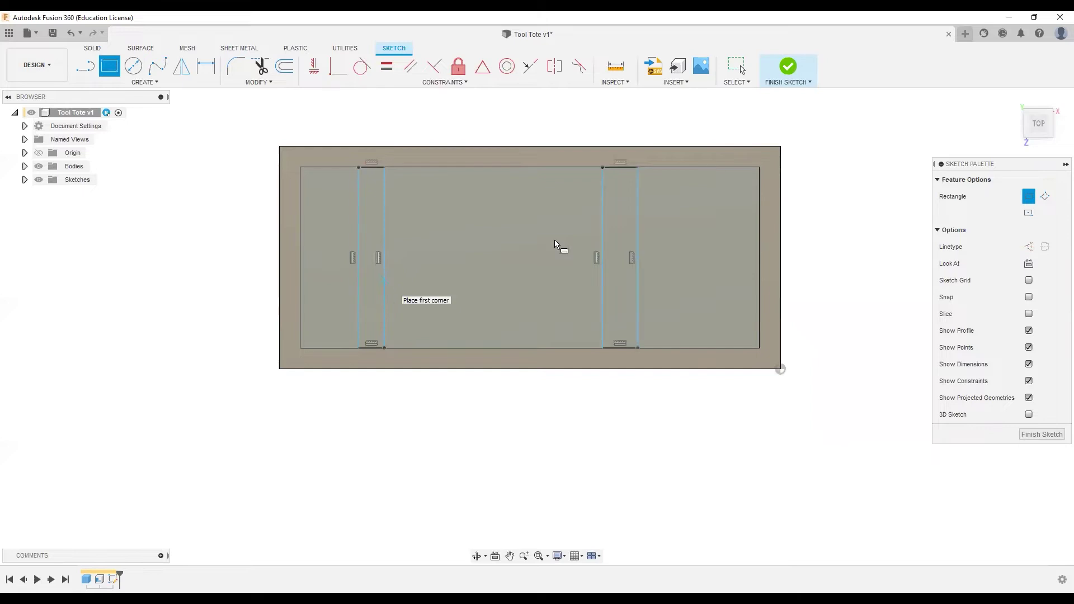
click(602, 233)
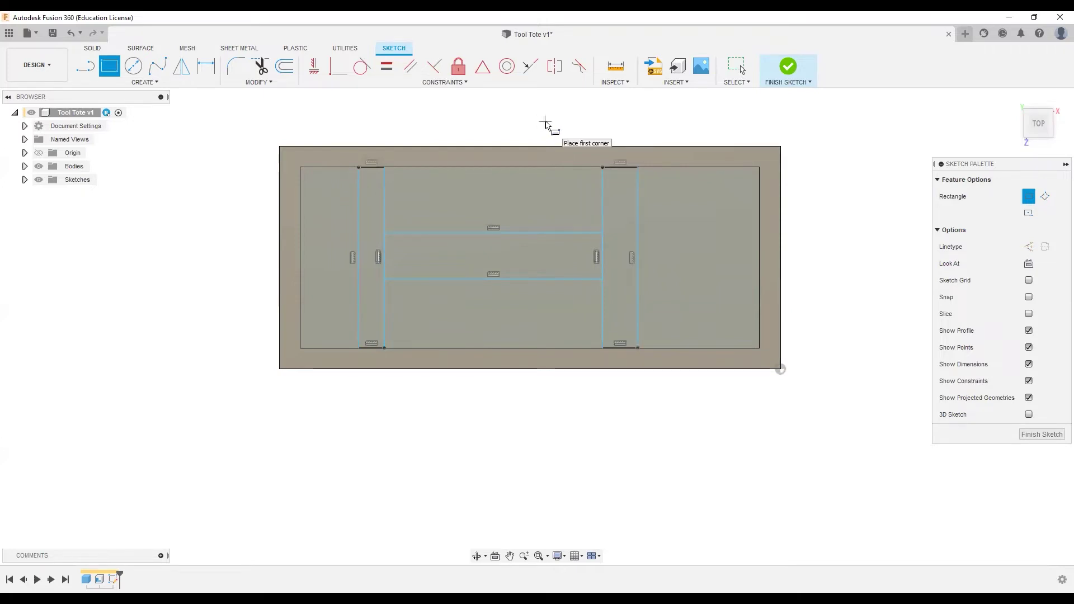
key(Escape)
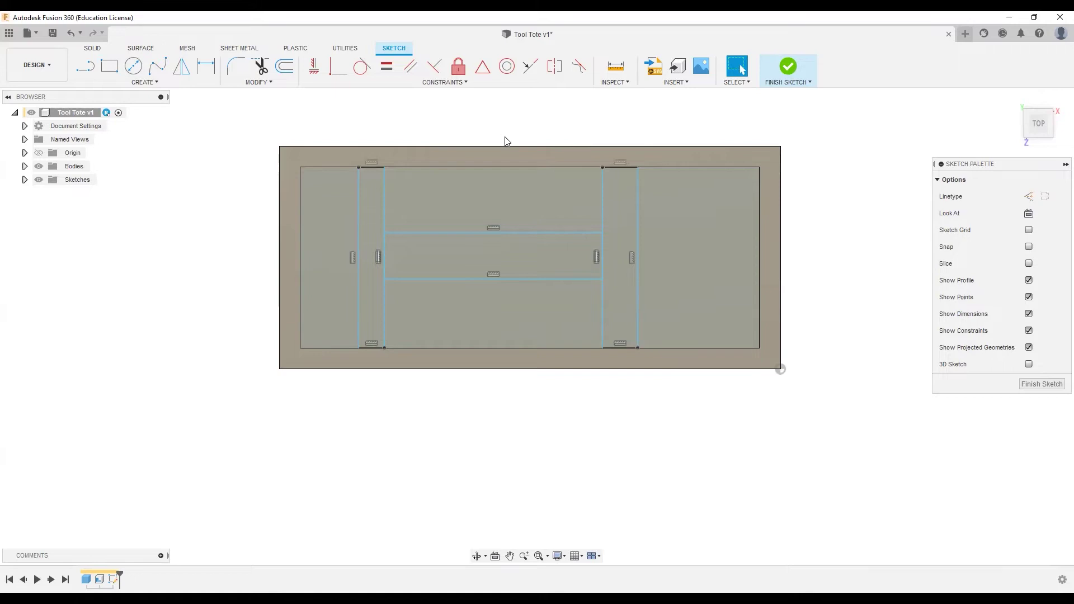
Dimension the left divider rectangle's width to 0.75 in
scroll(519, 165, down, 3)
scroll(456, 136, up, 4)
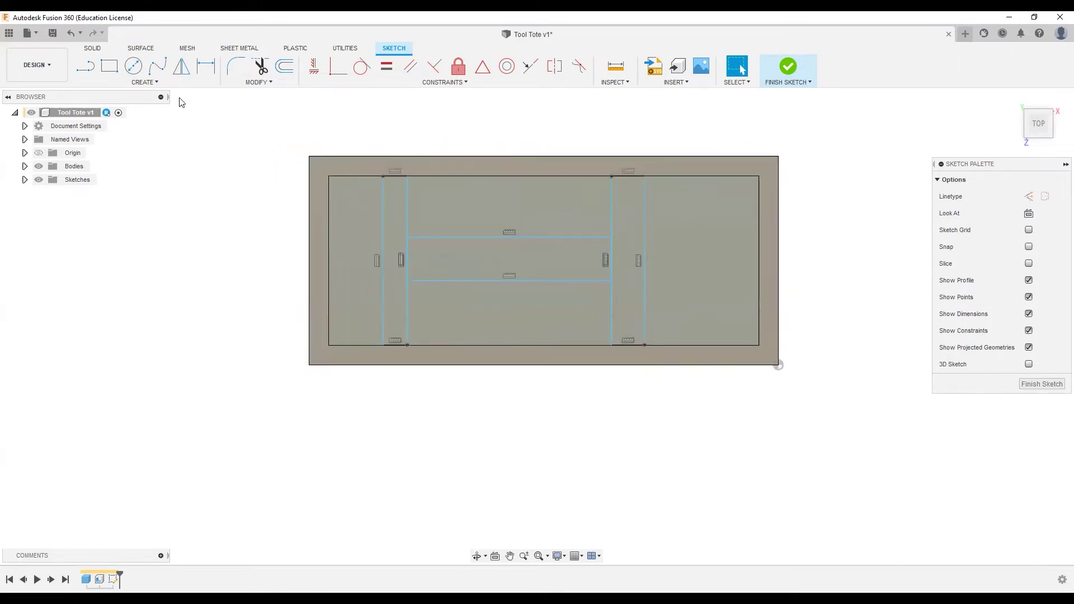
click(147, 82)
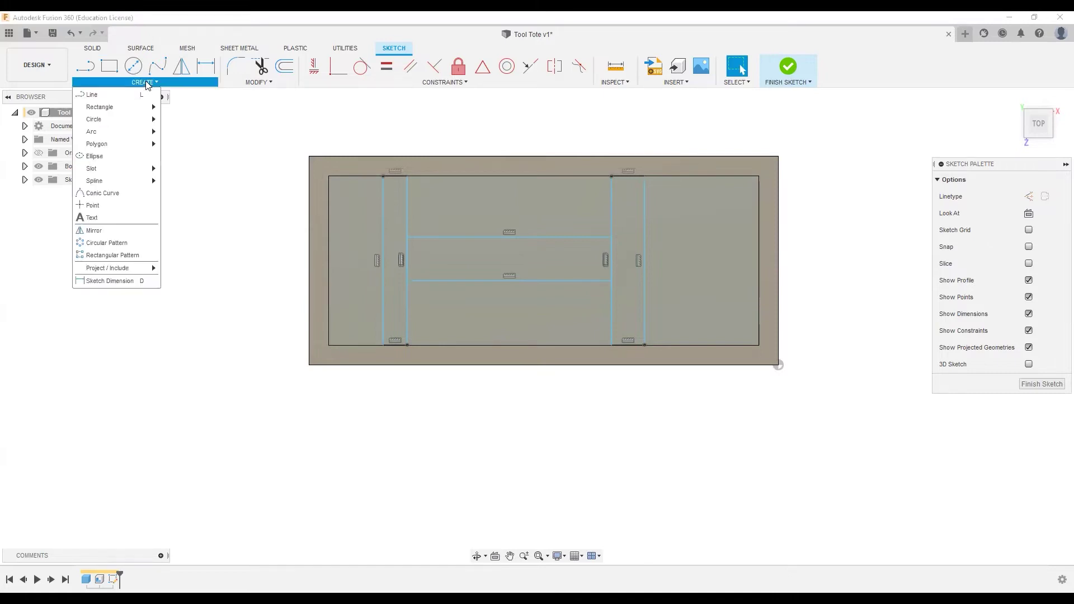
click(110, 280)
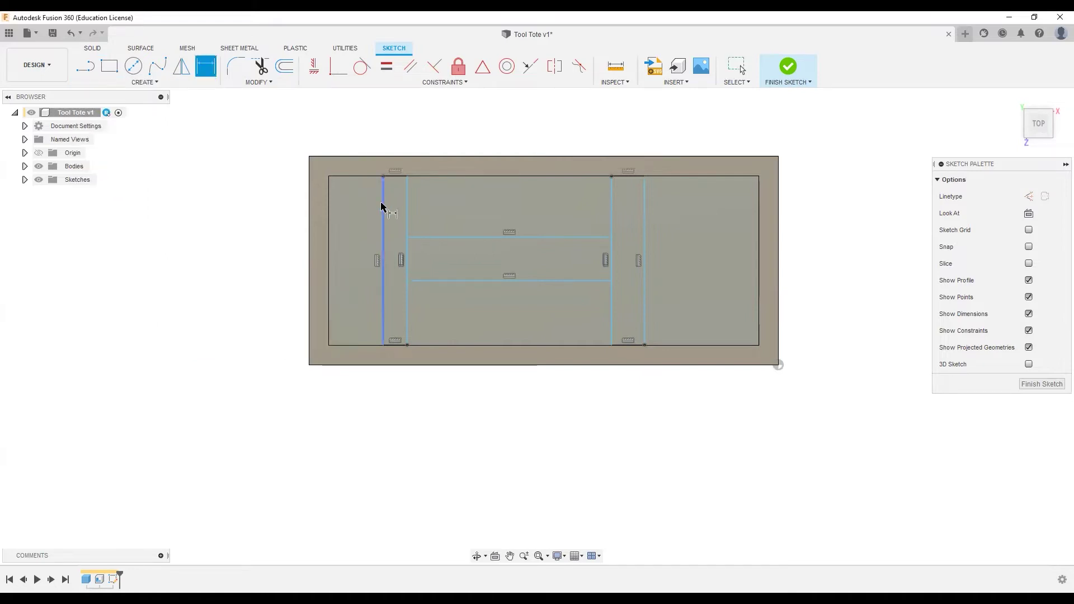
click(407, 185)
click(434, 125)
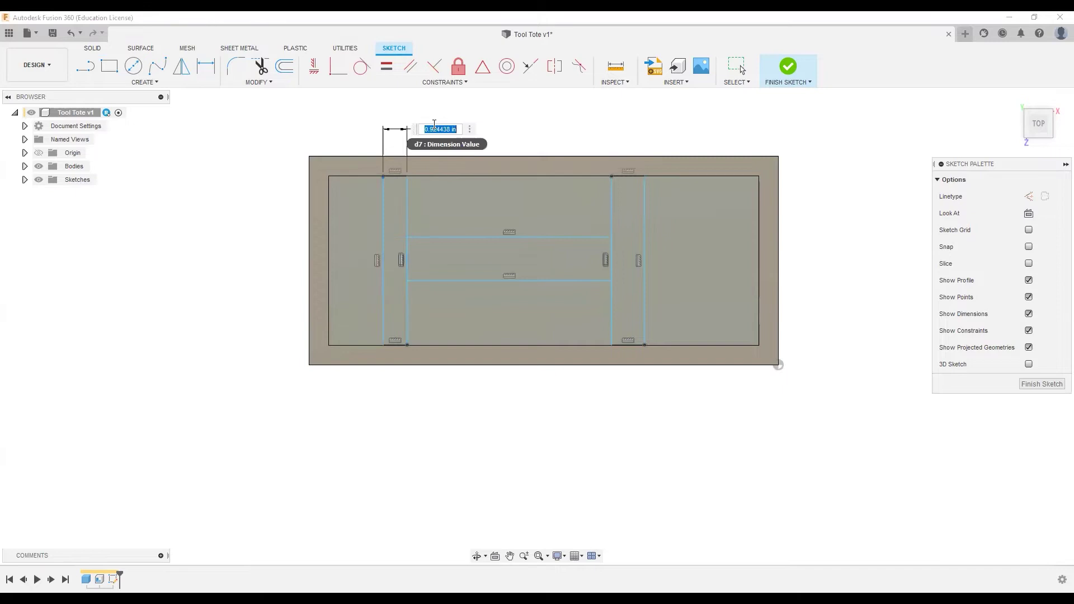
text(.75)
key(Return)
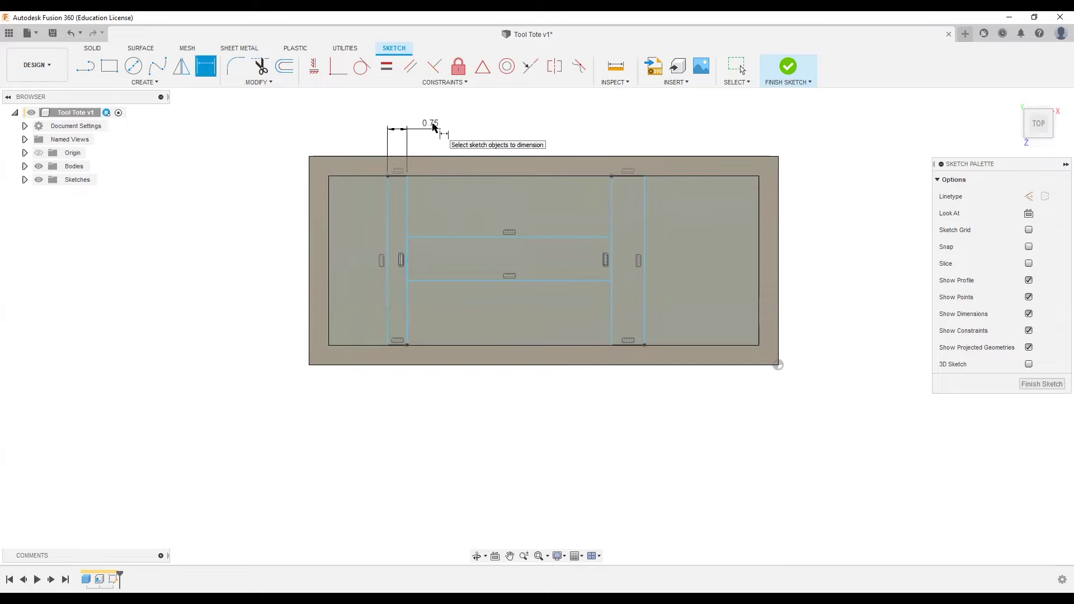
Dimension the right divider rectangle's width by linking it to the left divider's width dimension (d7)
click(611, 201)
click(645, 204)
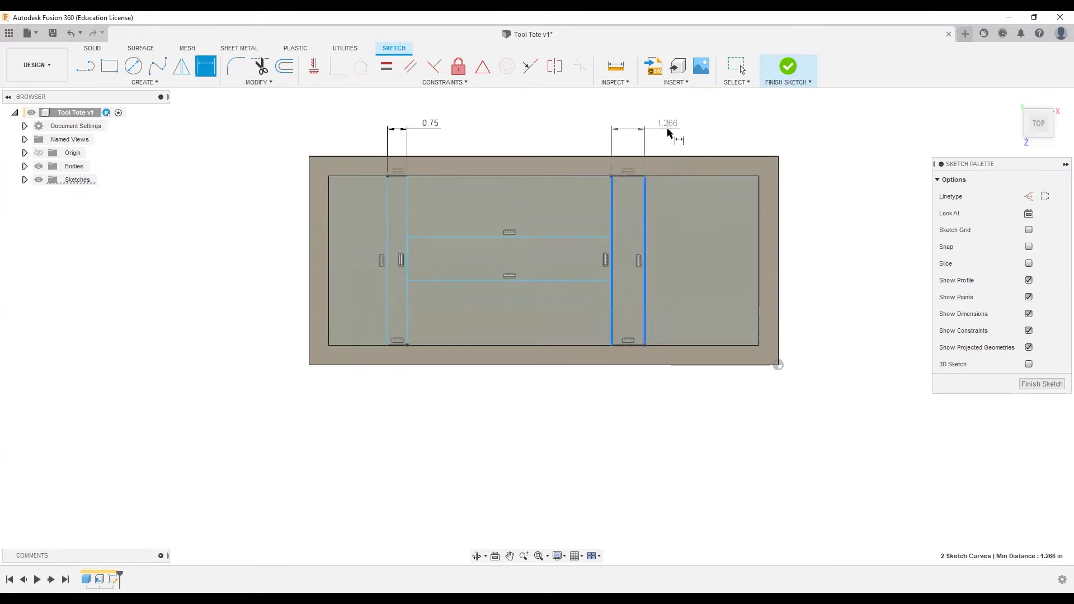
click(679, 134)
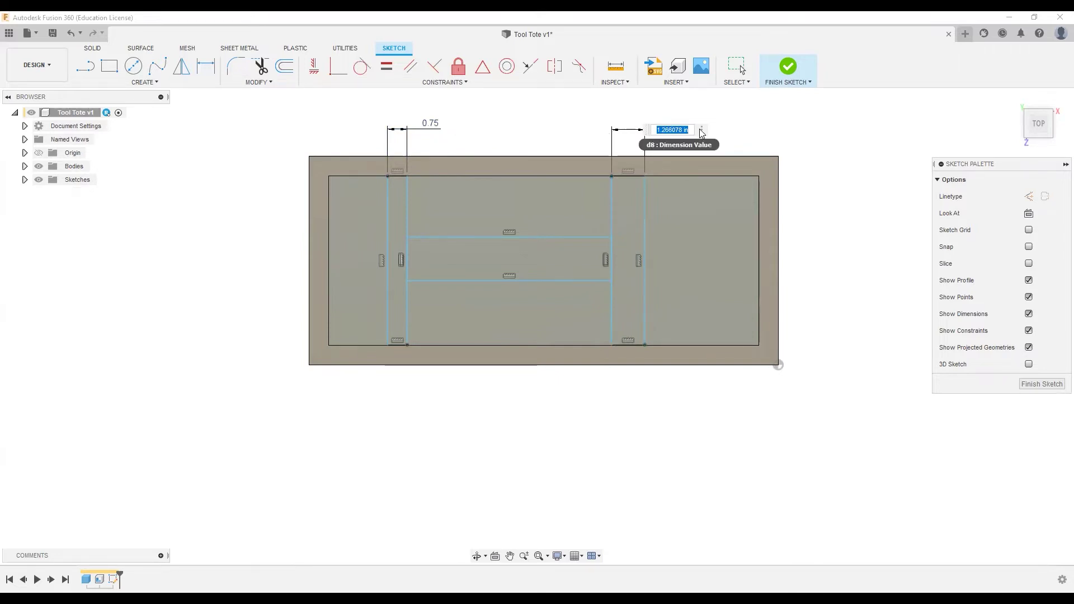
click(431, 129)
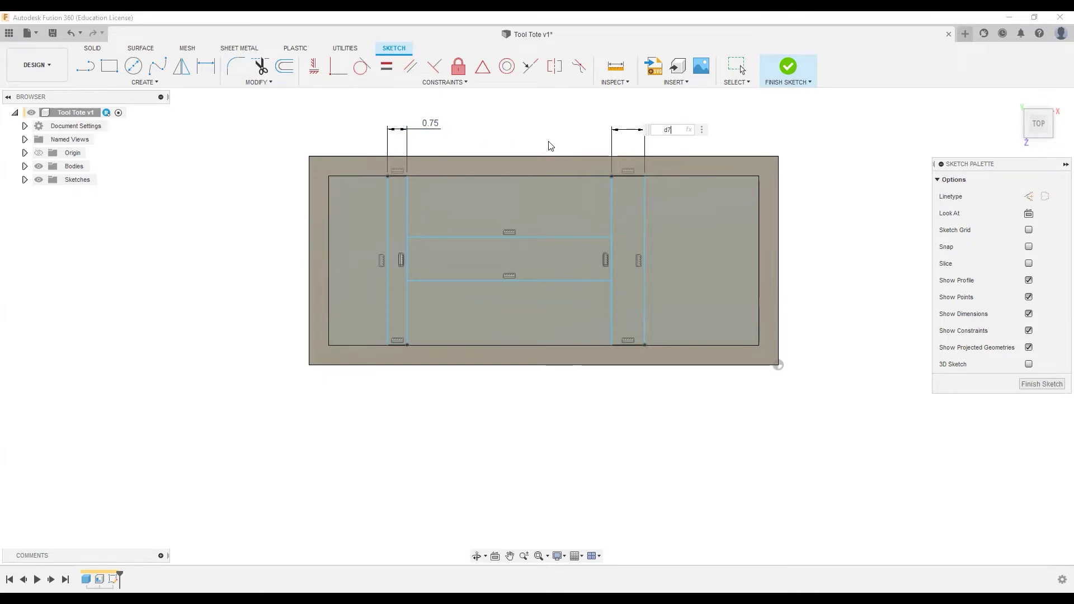
key(Return)
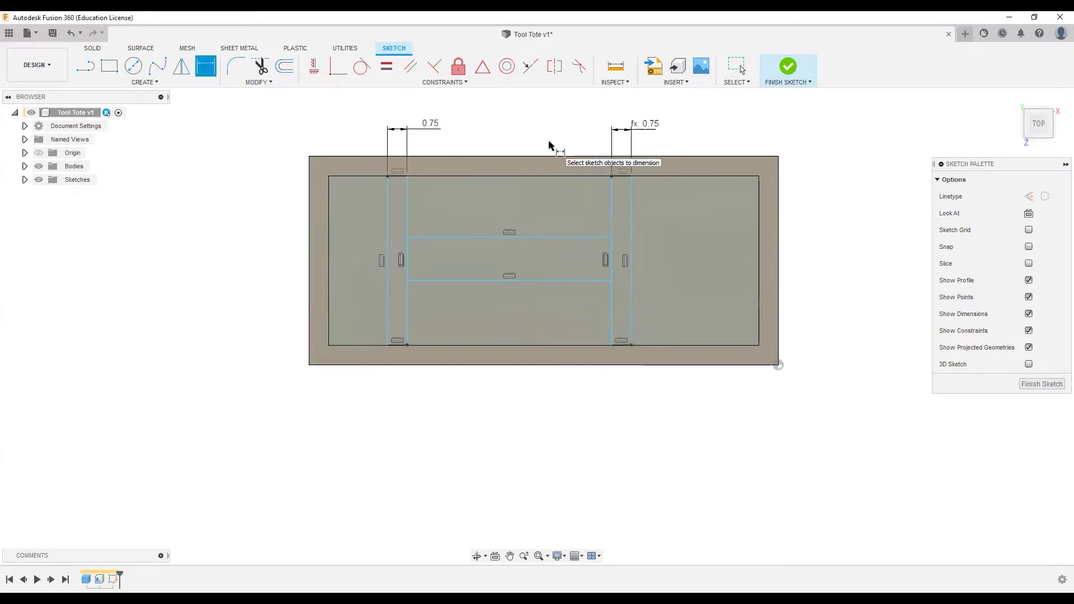
Dimension the middle rectangle's thickness by linking it to the left divider's width dimension (d7)
click(456, 239)
click(461, 280)
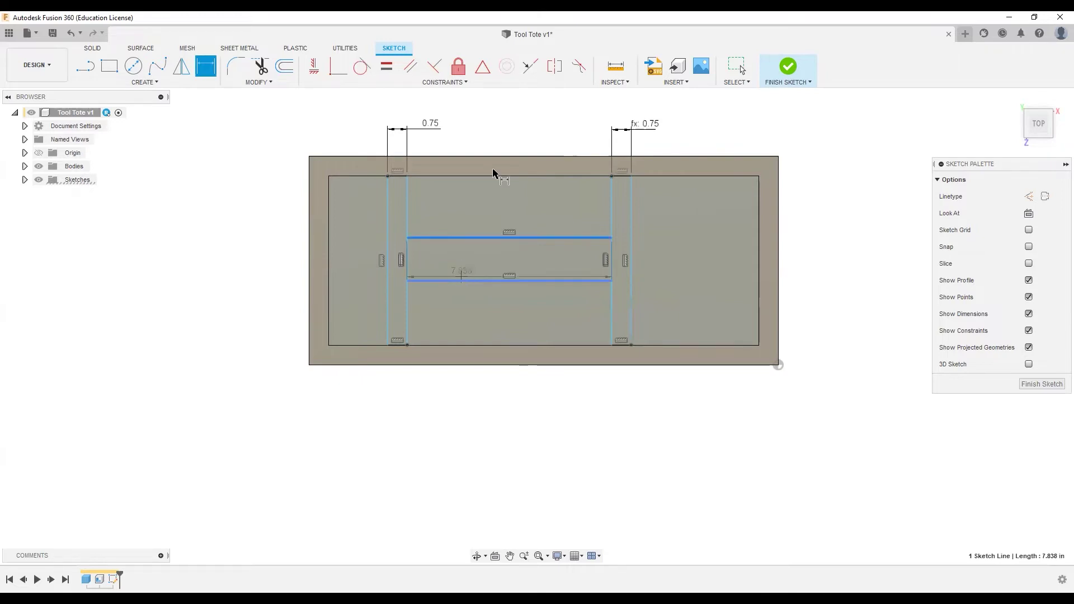
click(491, 129)
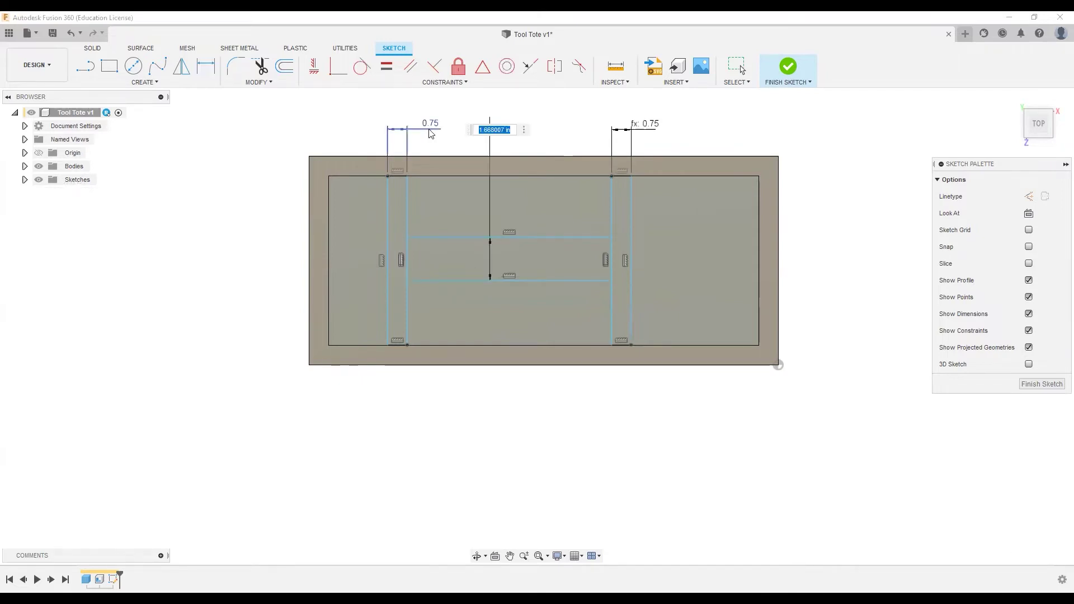
click(430, 131)
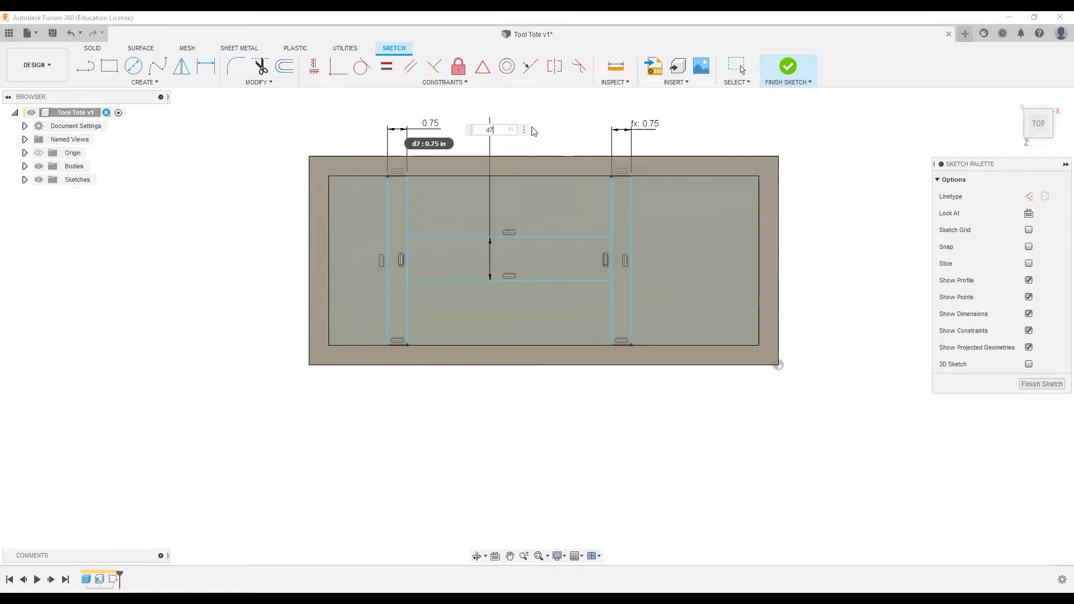
key(Return)
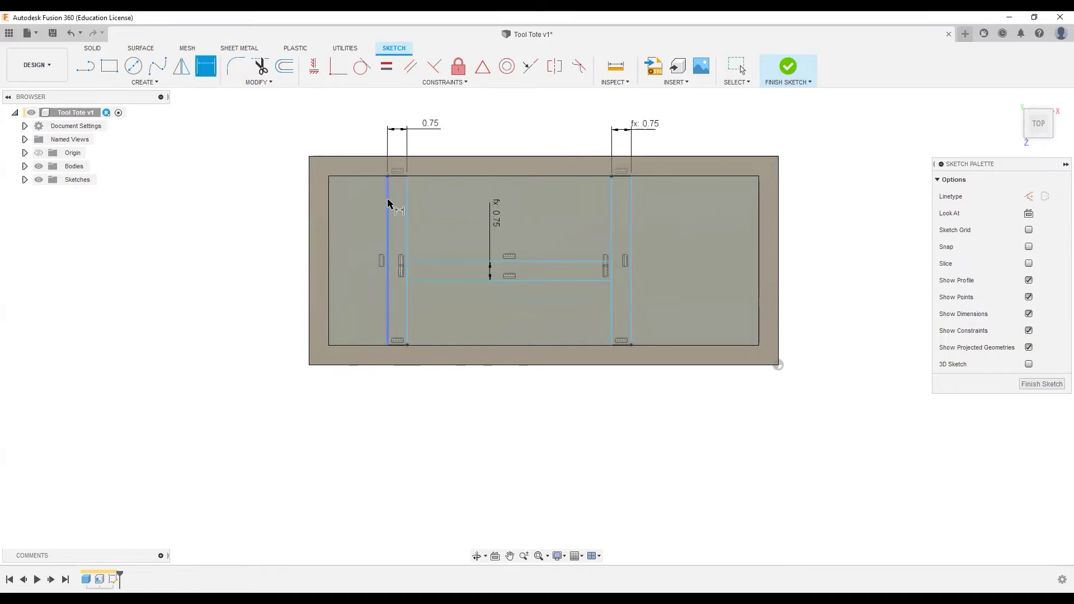
Dimension the distance from the tote's left inner wall to the left divider's outer edge as 3 in
click(360, 145)
text(3)
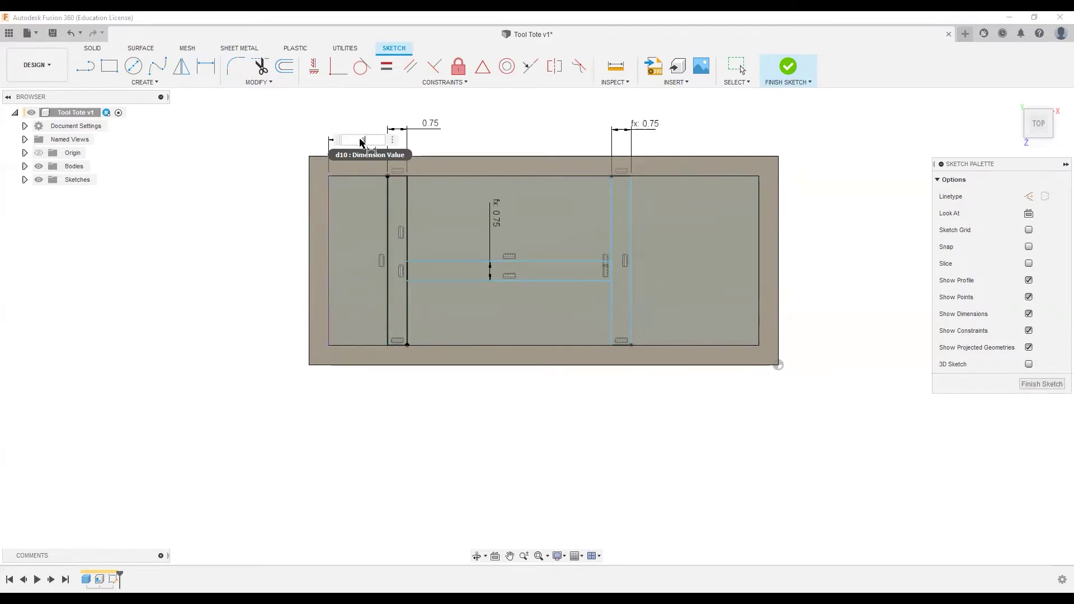
key(Return)
Dimension the right divider's outer edge to the right inner wall by linking it to the left-side spacing dimension (d10)
click(631, 199)
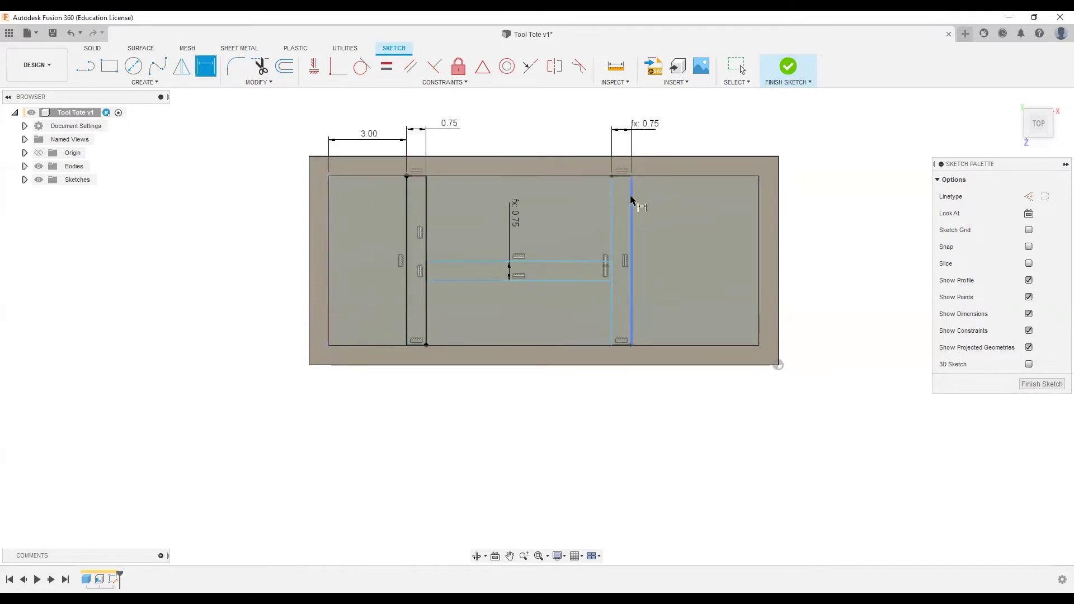
click(756, 208)
click(711, 141)
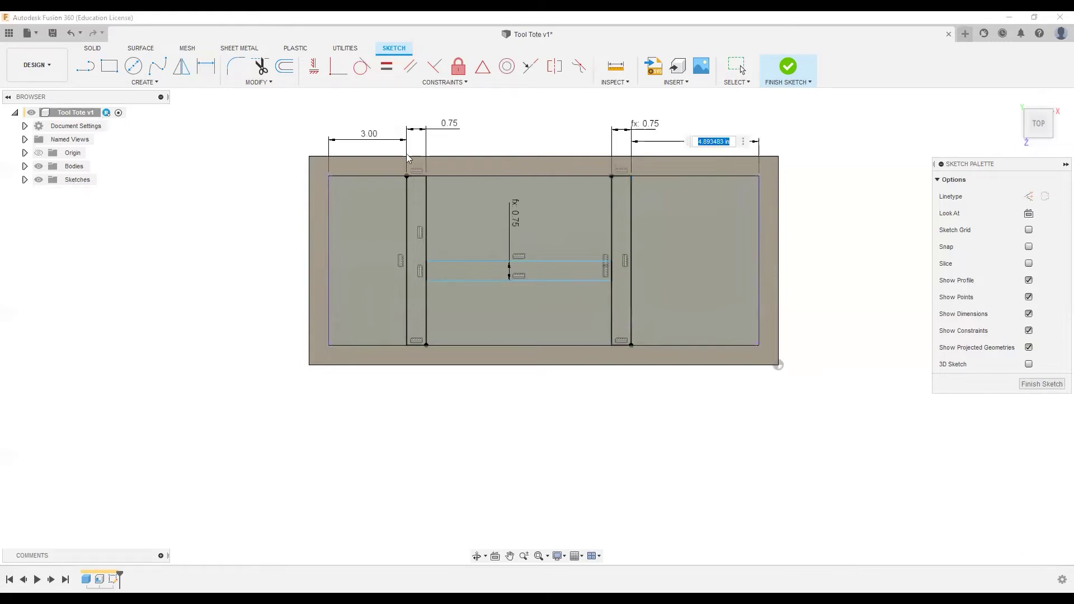
text(d10)
key(Return)
key(Escape)
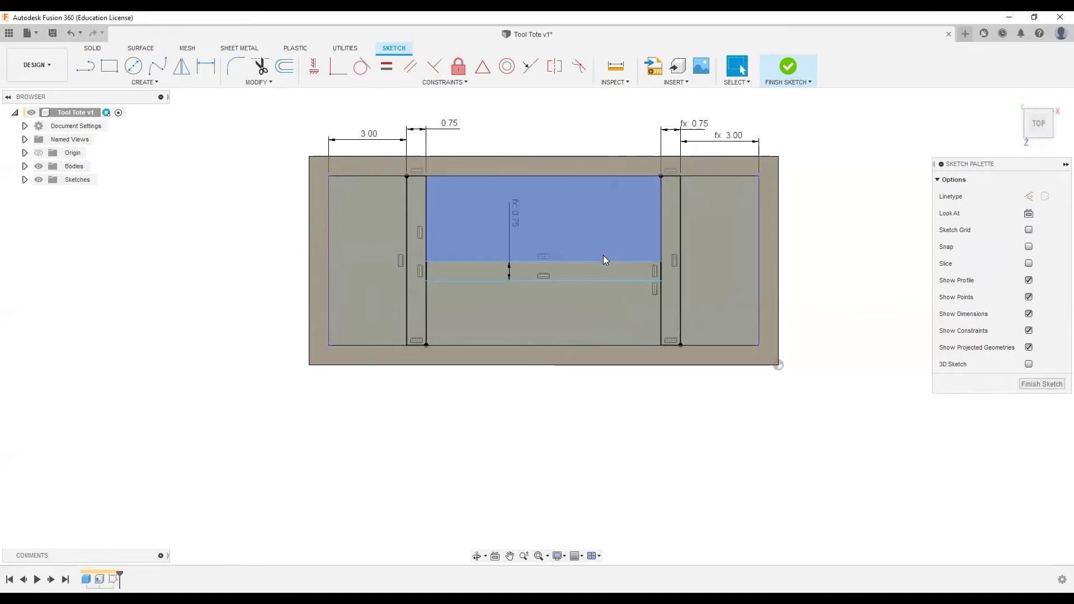
Nudge the middle rectangle slightly upward and draw a slanted line from the midpoint of the left divider's outer edge into the middle compartment
mouse_move(602, 257)
mouse_down()
mouse_move(599, 265)
mouse_move(597, 226)
mouse_move(604, 254)
mouse_up()
key(Escape)
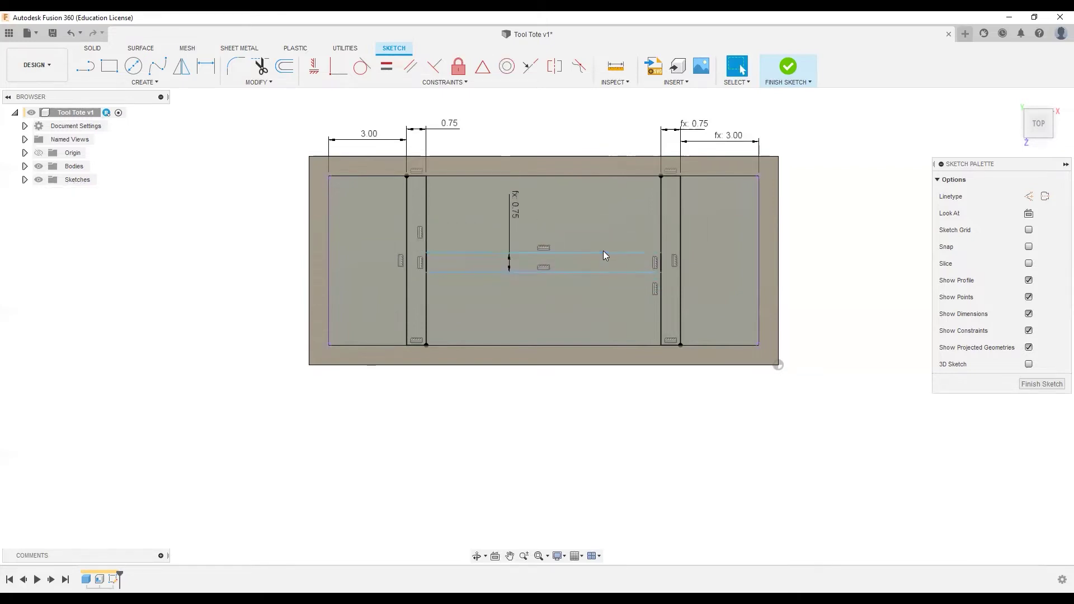
click(148, 85)
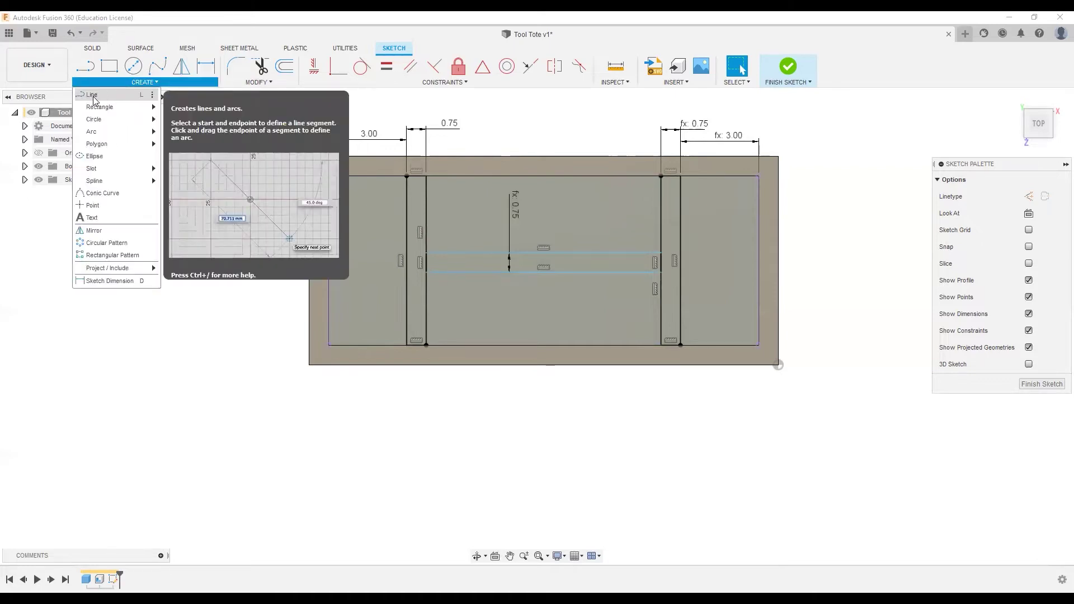
click(93, 96)
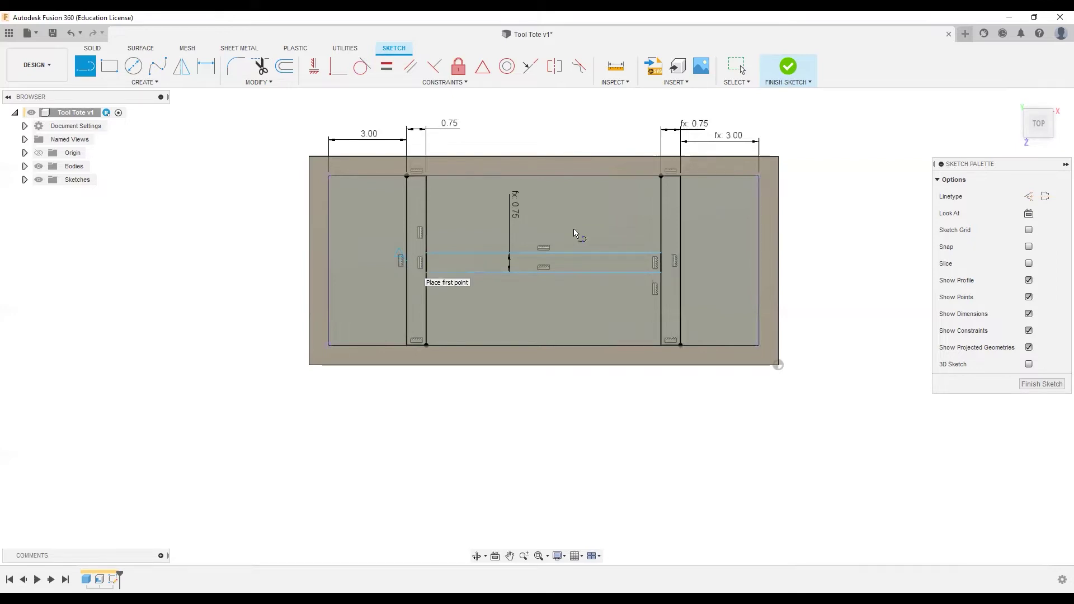
click(679, 259)
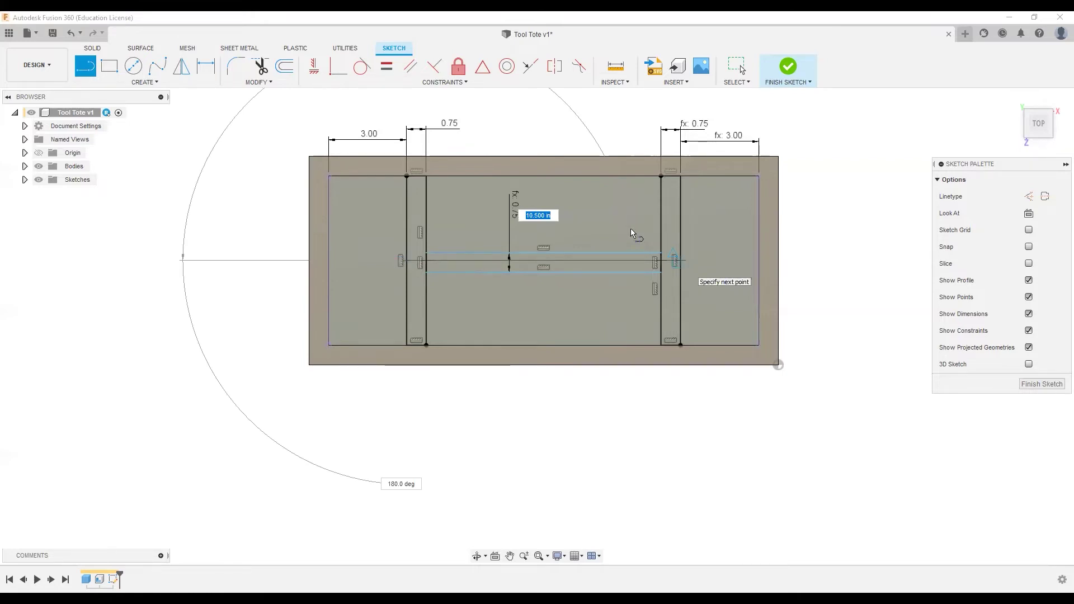
key(Return)
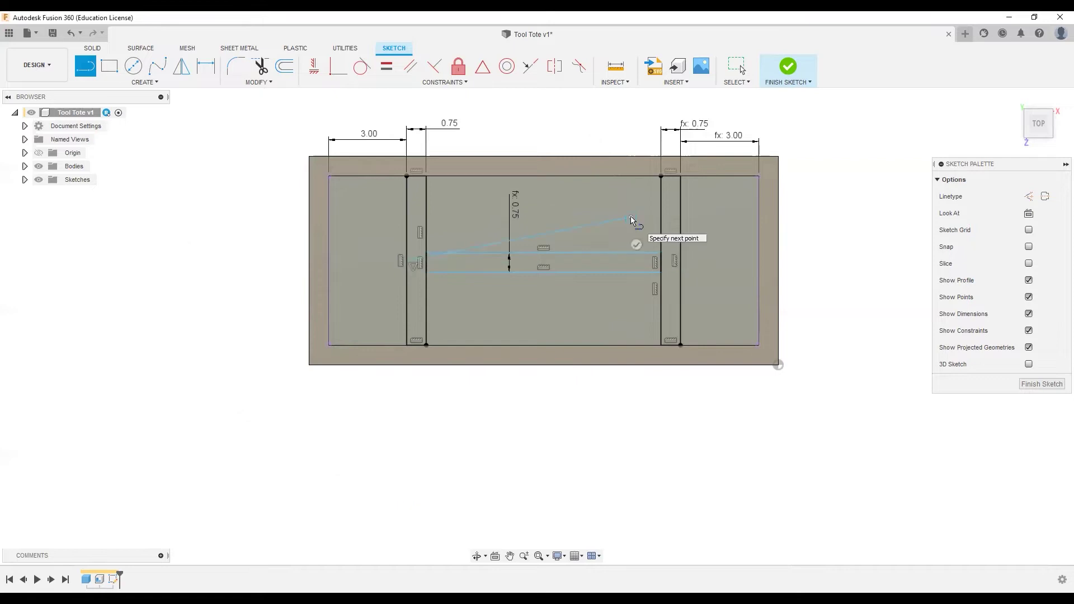
click(631, 218)
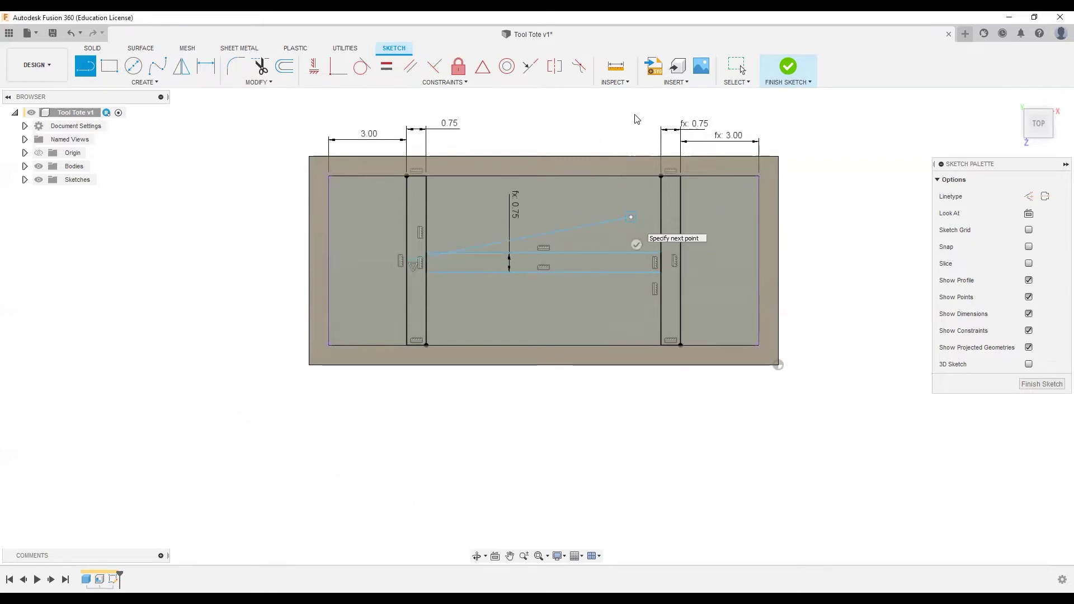
key(Escape)
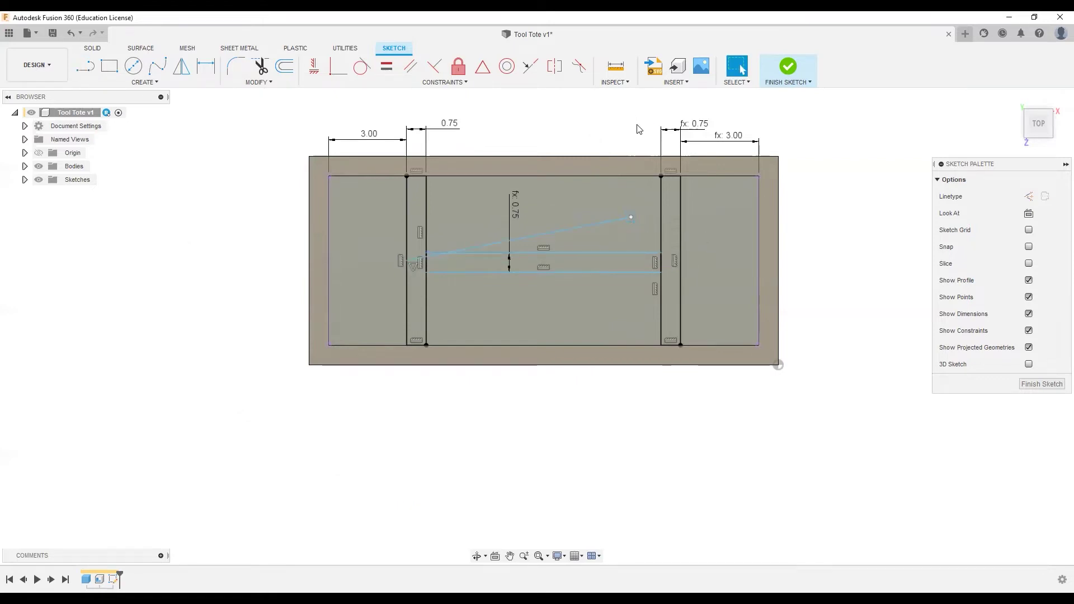
Constrain the slanted line's free endpoint to the midpoint of the right divider's outer edge
click(481, 73)
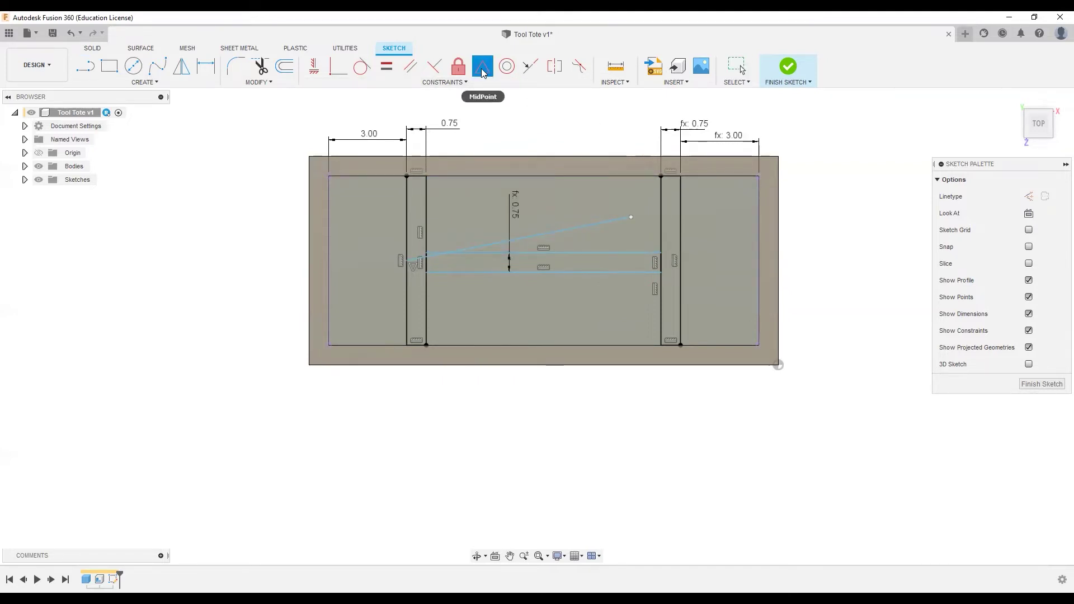
click(630, 217)
click(682, 254)
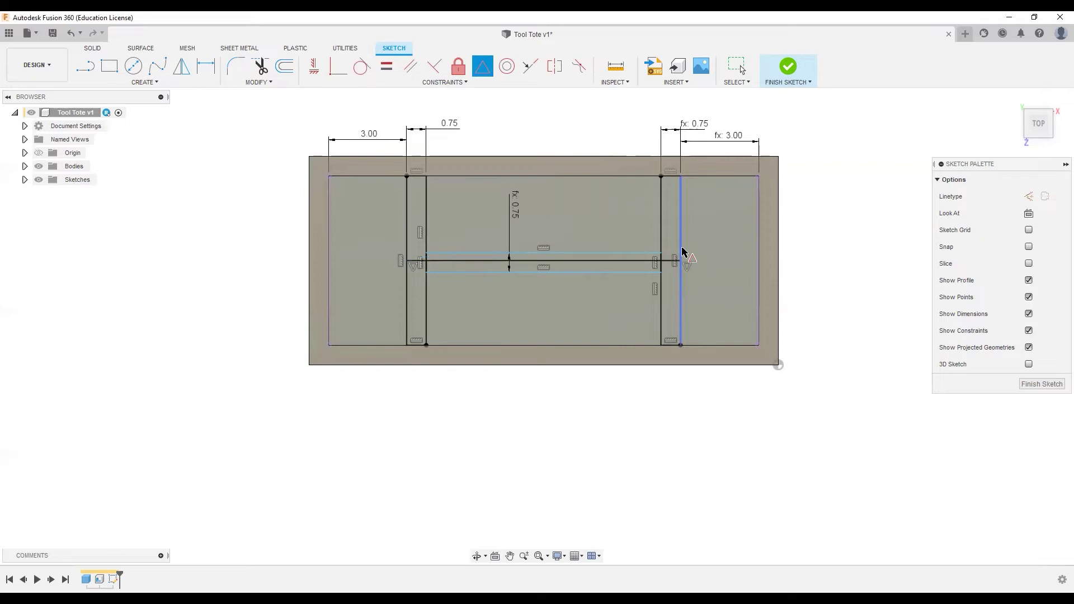
key(Escape)
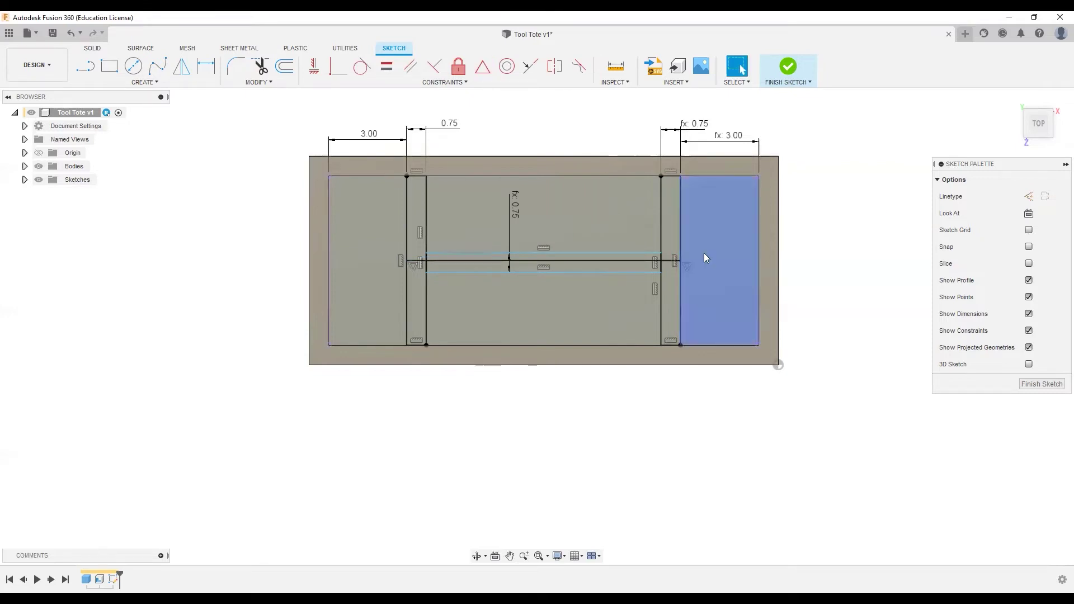
Convert the horizontal line joining the two dividers' midpoints into a construction line
click(558, 261)
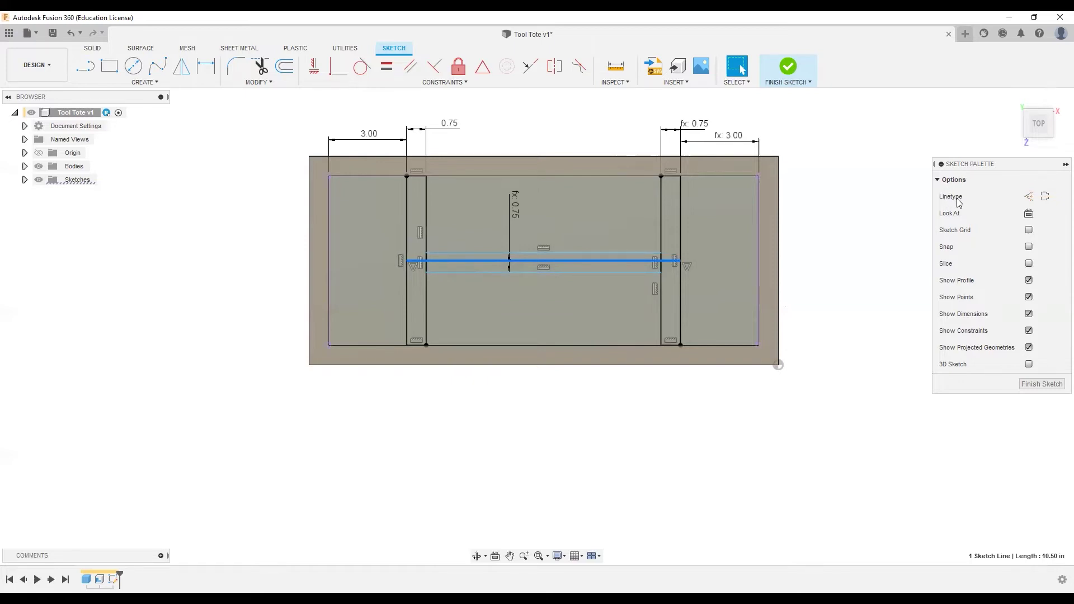
click(1029, 195)
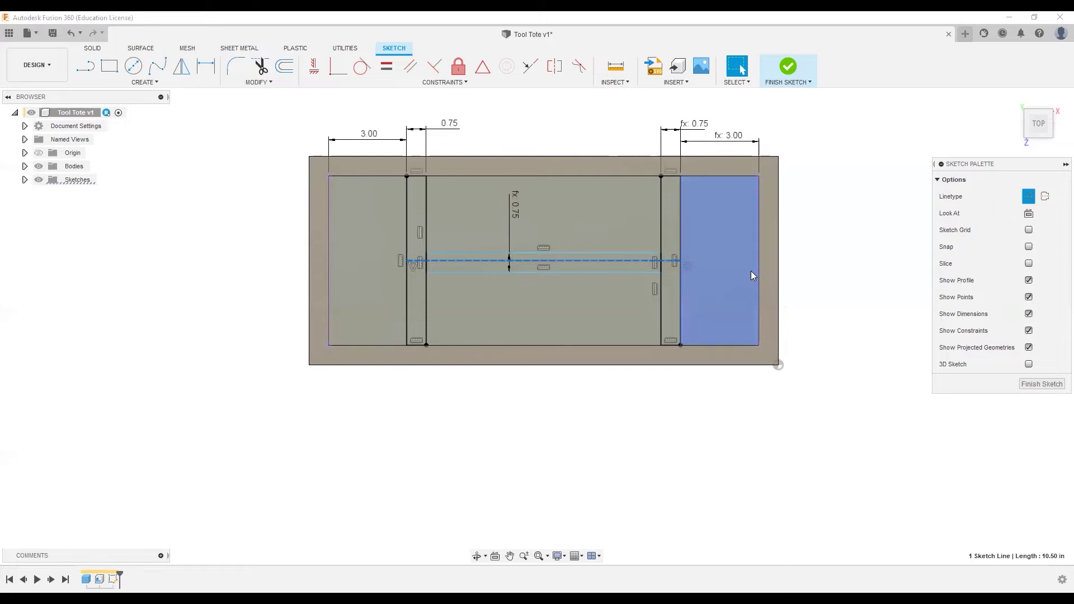
click(877, 222)
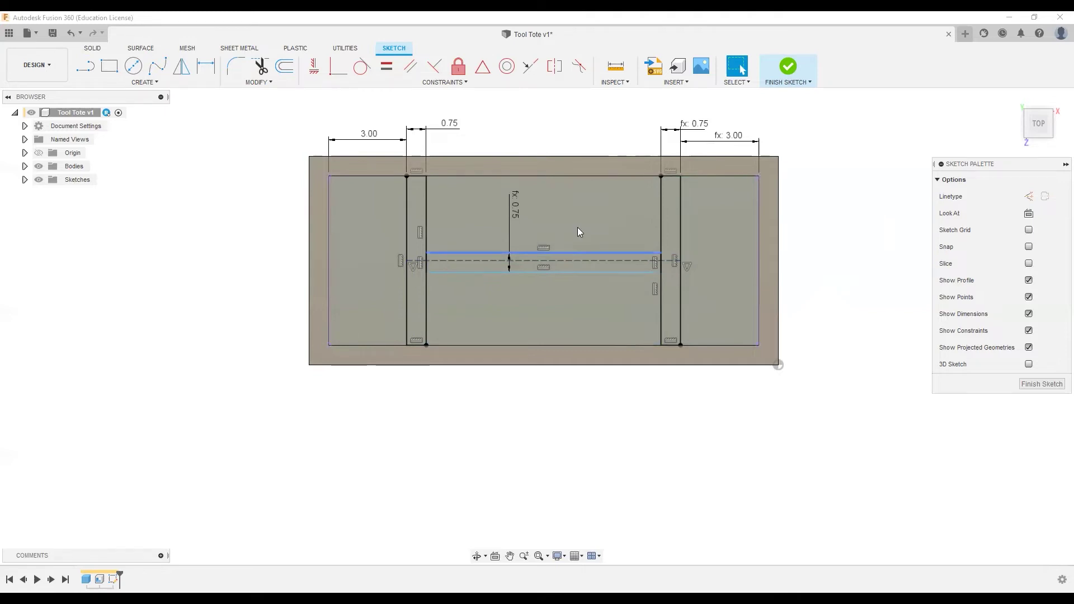
Center the middle rectangle by dimensioning its upper edge to the construction line as d7/2
mouse_move(579, 253)
mouse_down()
mouse_move(577, 263)
mouse_move(579, 234)
mouse_move(577, 262)
mouse_move(580, 250)
mouse_up()
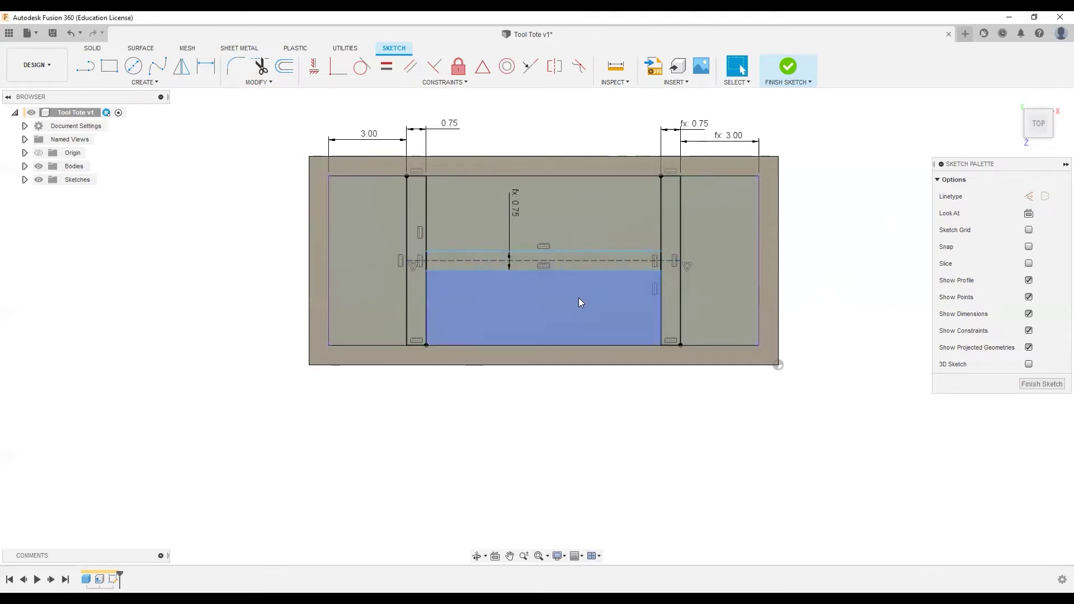
key(d)
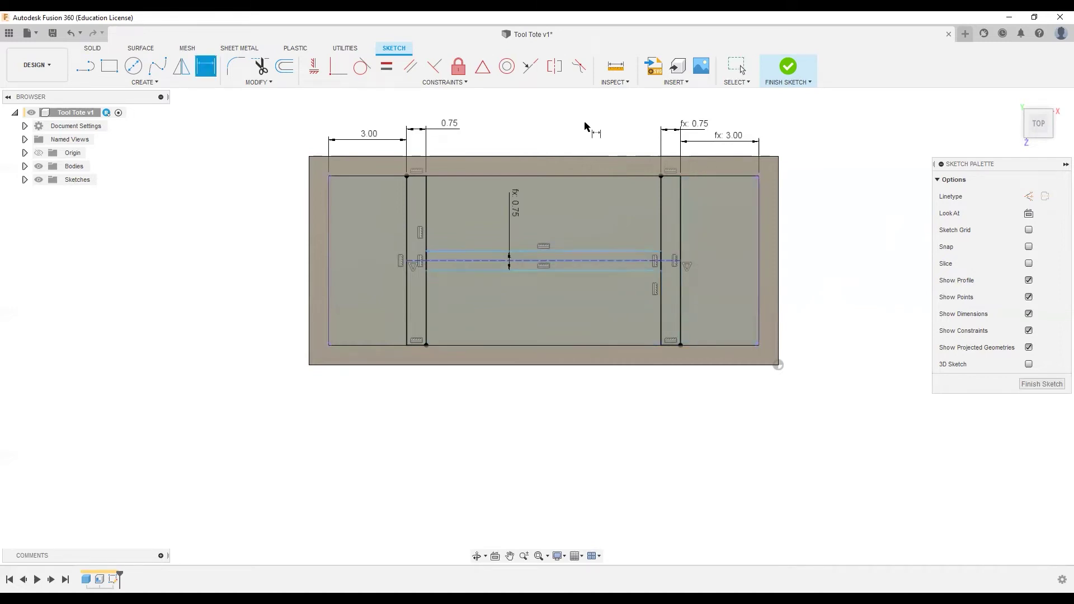
click(551, 186)
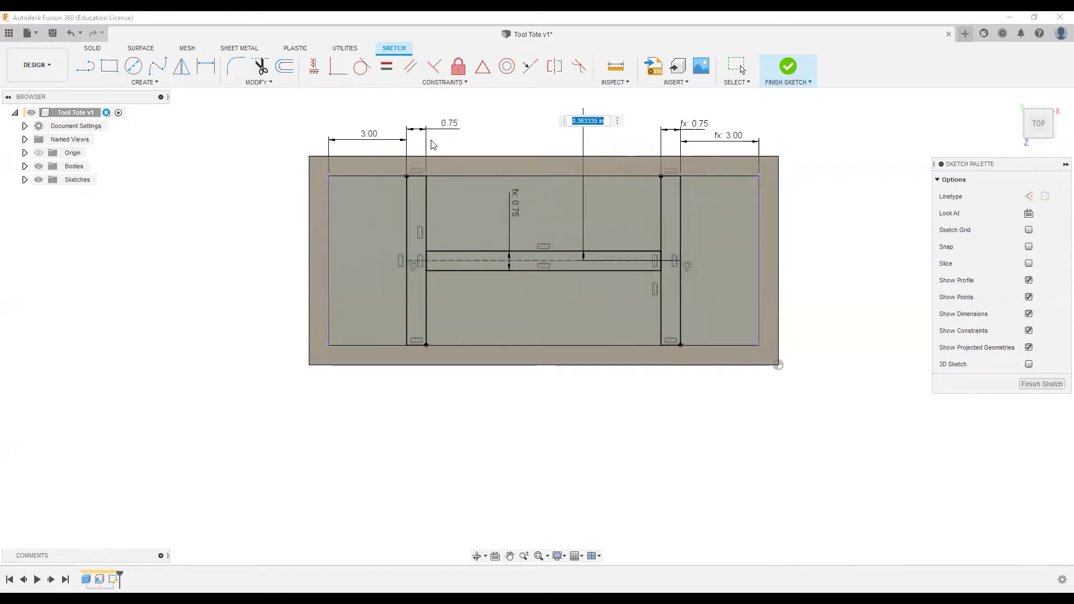
click(450, 127)
text(/2)
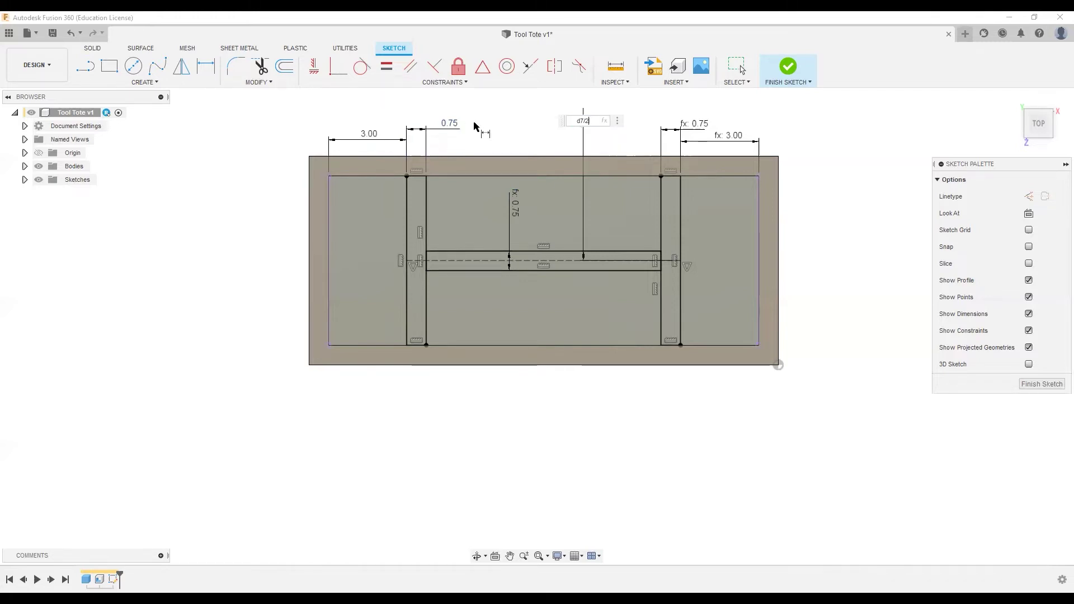
key(Return)
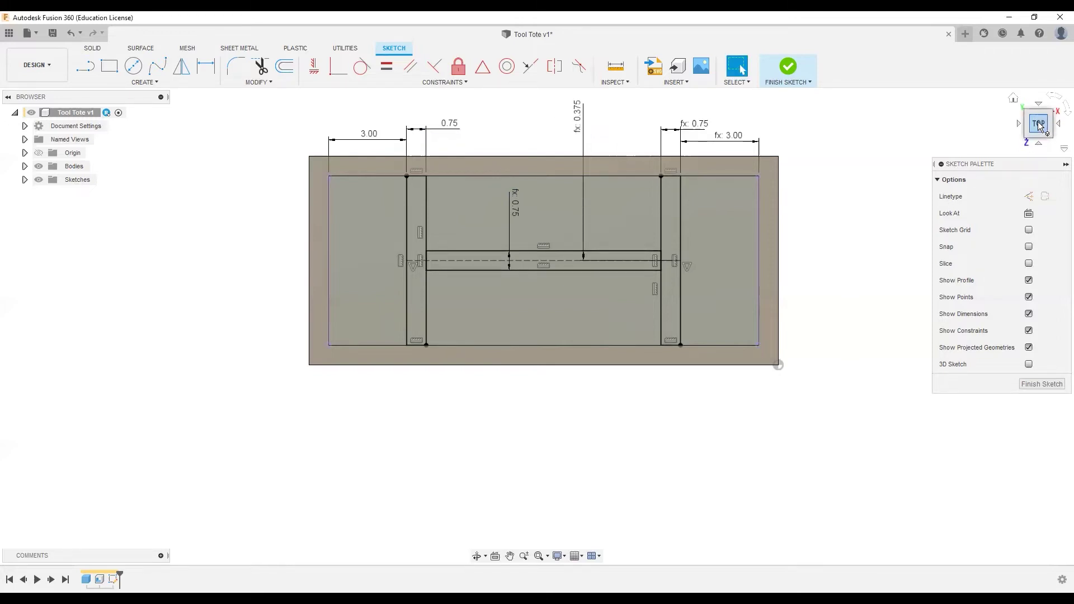
Finish the sketch and extrude the two outer divider rectangles 6.5 in upward, joined to the box
mouse_move(1039, 126)
mouse_down()
mouse_move(1024, 94)
mouse_move(1005, 92)
mouse_up()
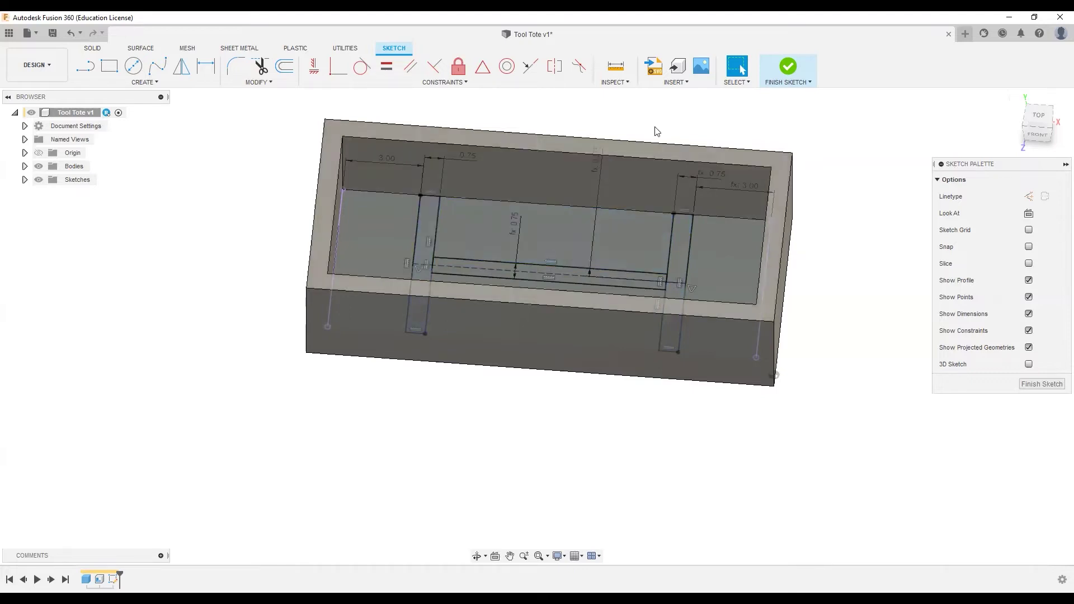
click(787, 67)
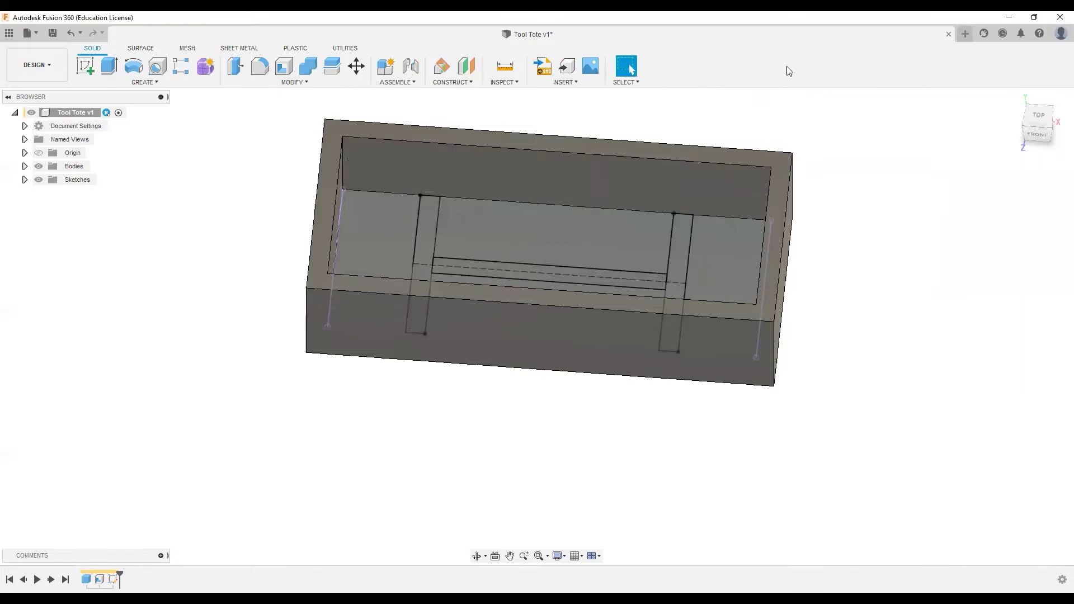
click(152, 83)
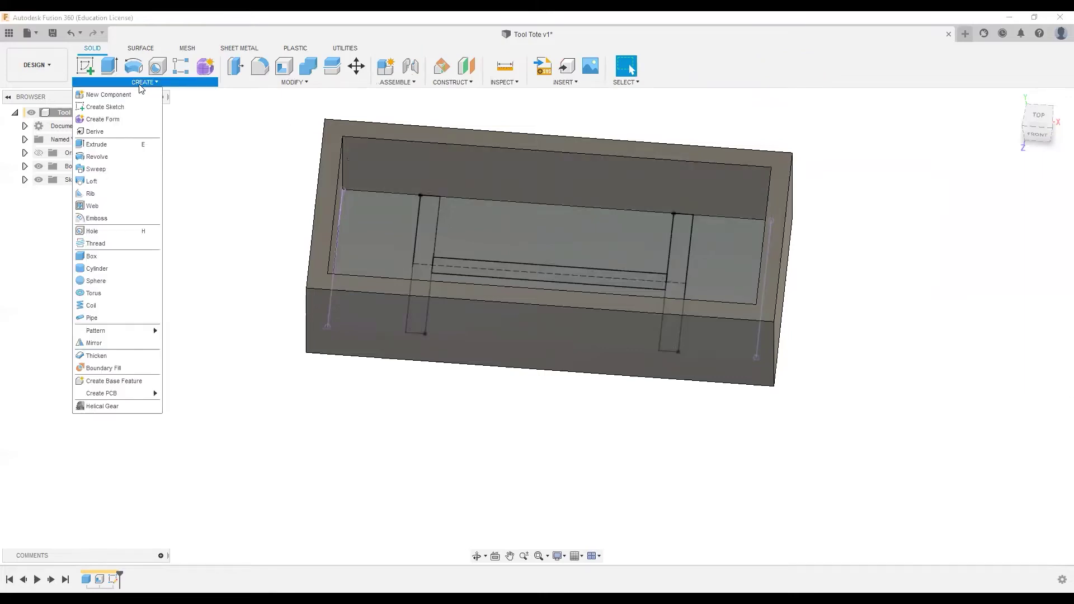
click(96, 145)
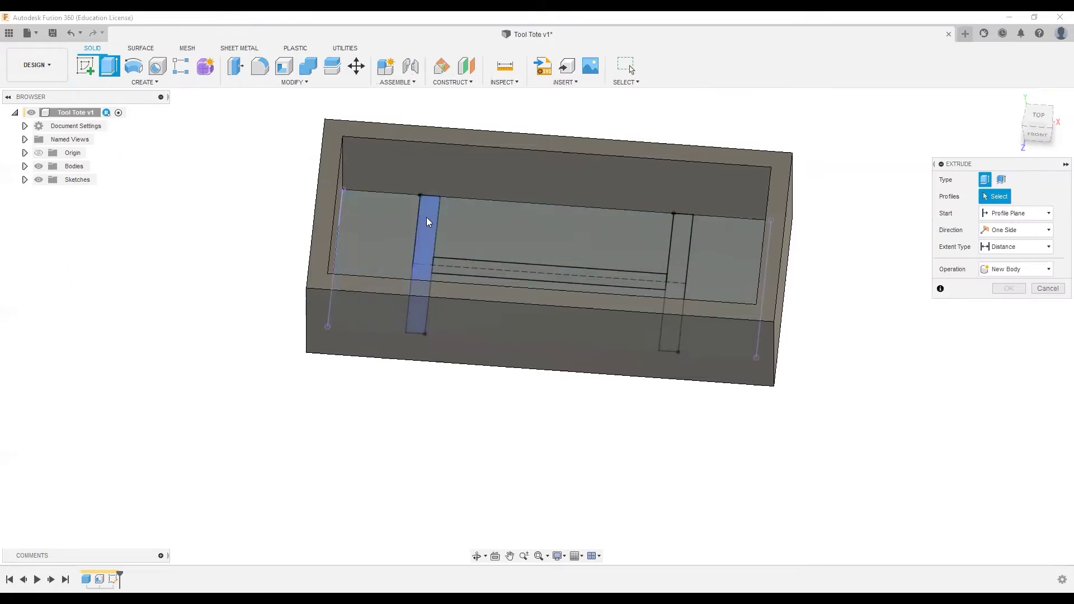
click(511, 260)
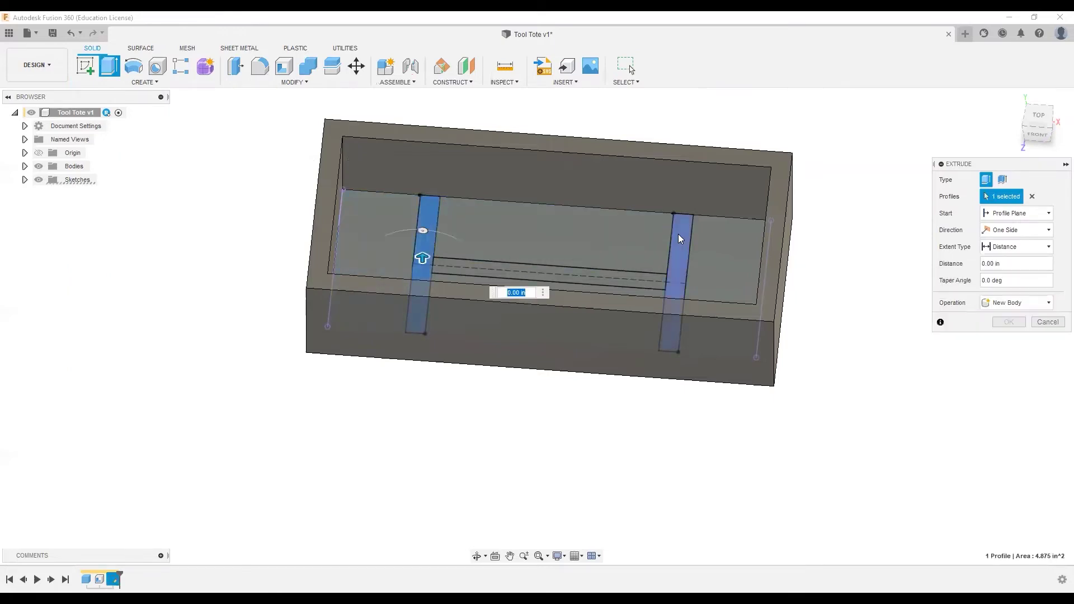
click(680, 238)
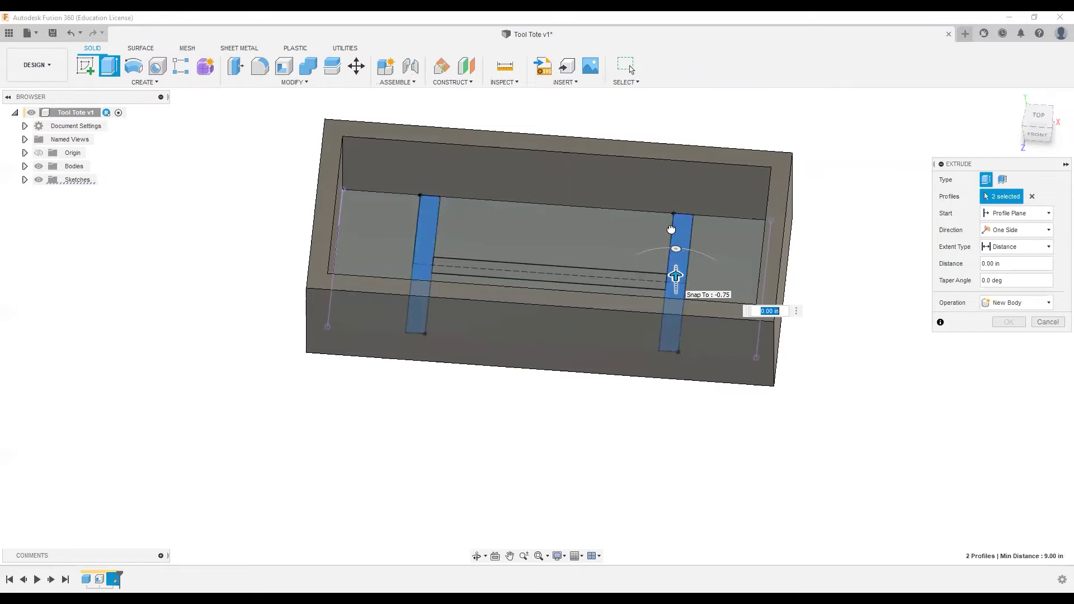
text(6.5)
key(Return)
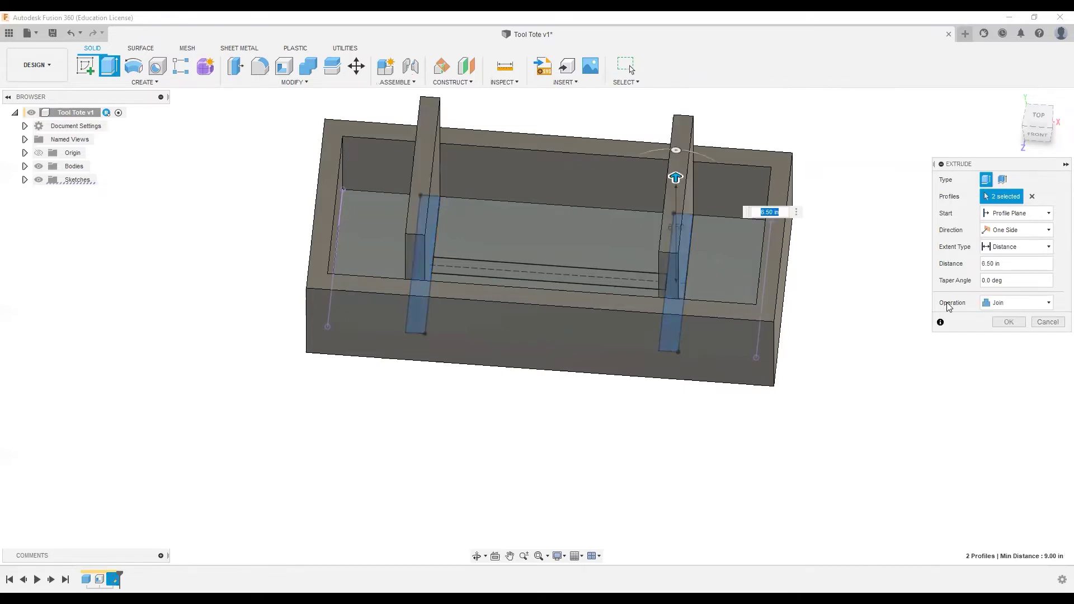
Set the outer dividers' extrusion distance to 7.50 in and complete the joined extrusion
shift+middle_drag(818, 377, 805, 348)
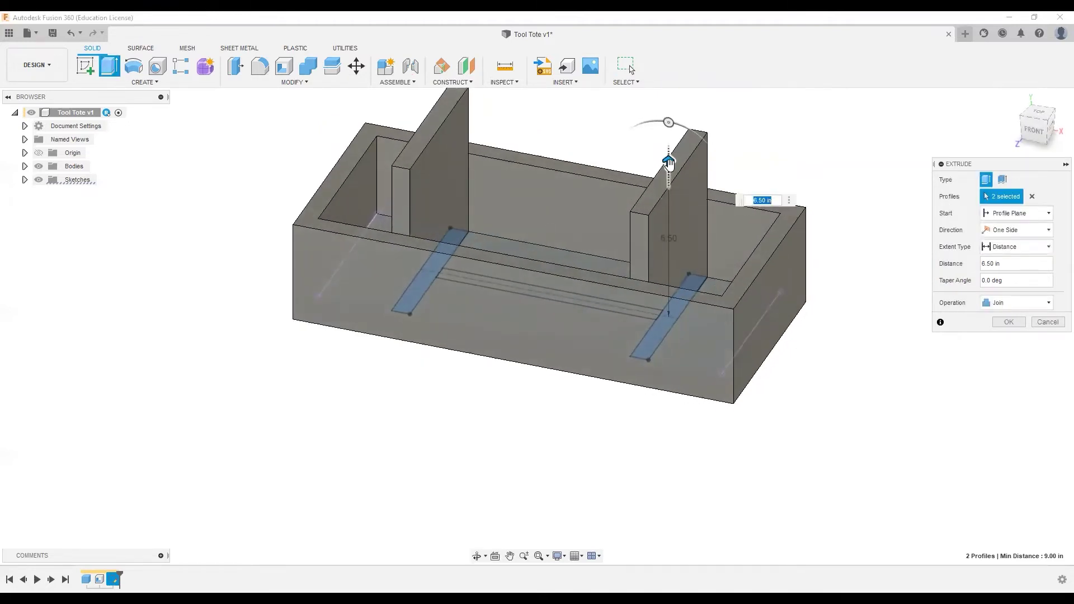
key(Up)
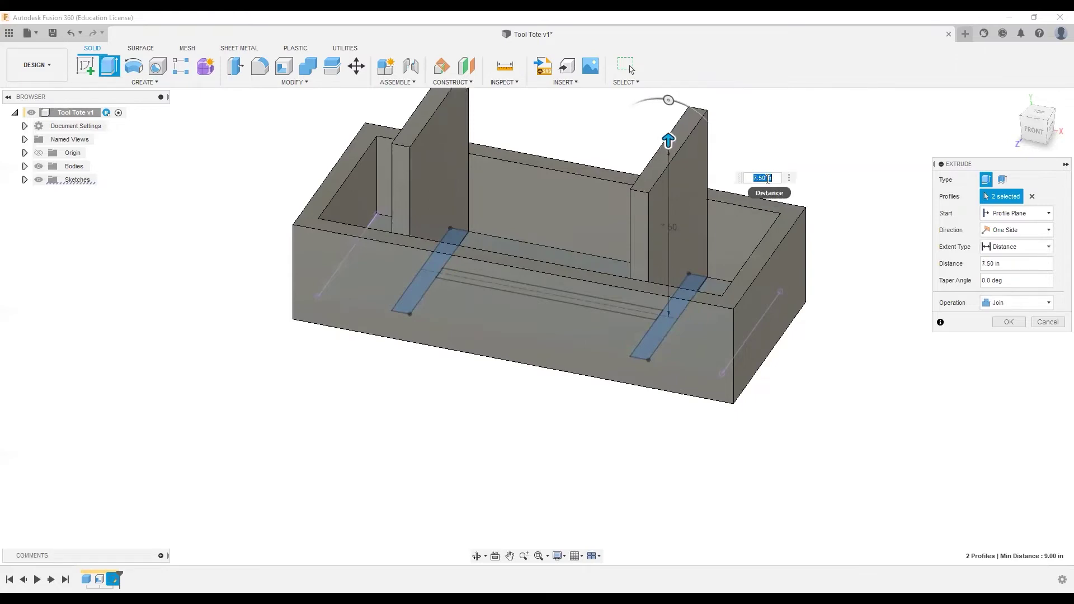
mouse_move(504, 294)
shift+middle_down()
mouse_move(503, 264)
mouse_move(510, 298)
shift+middle_up()
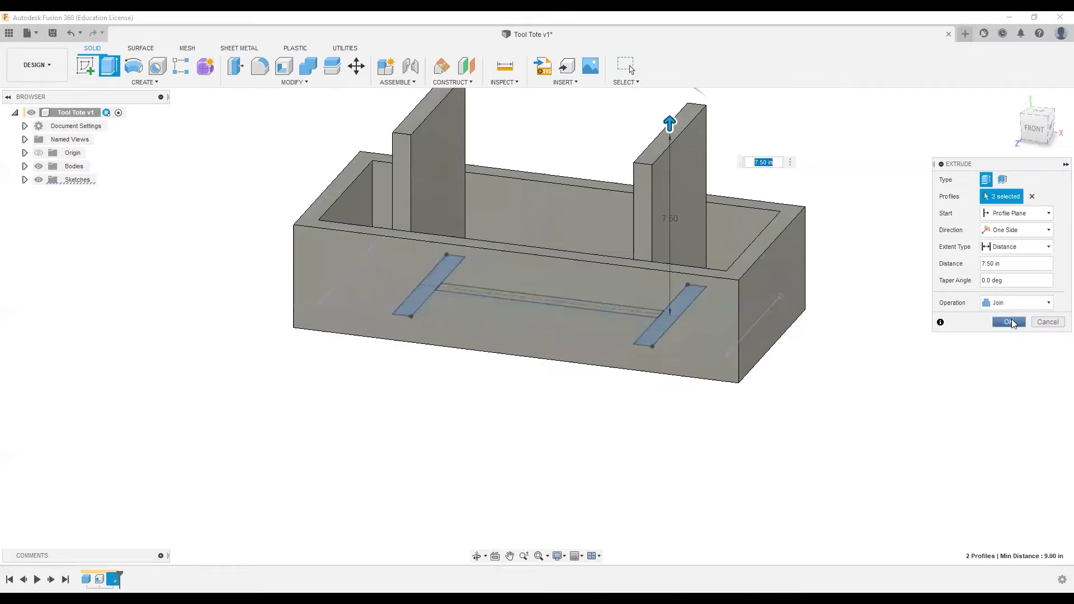
click(1010, 324)
Make the divider sketch, Sketch2, visible again
shift+middle_drag(654, 291, 522, 300)
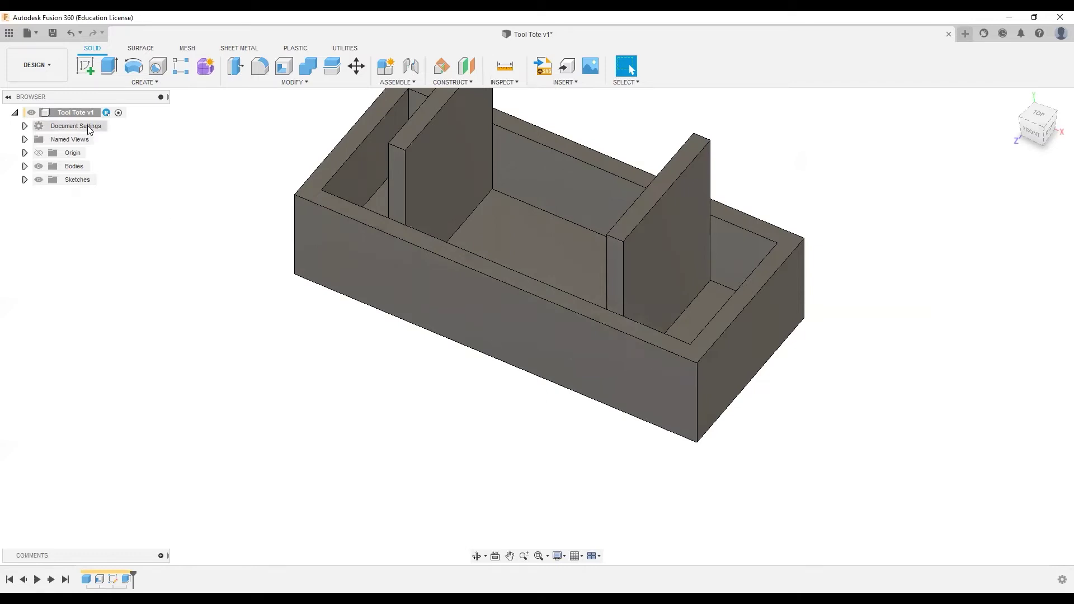
click(24, 180)
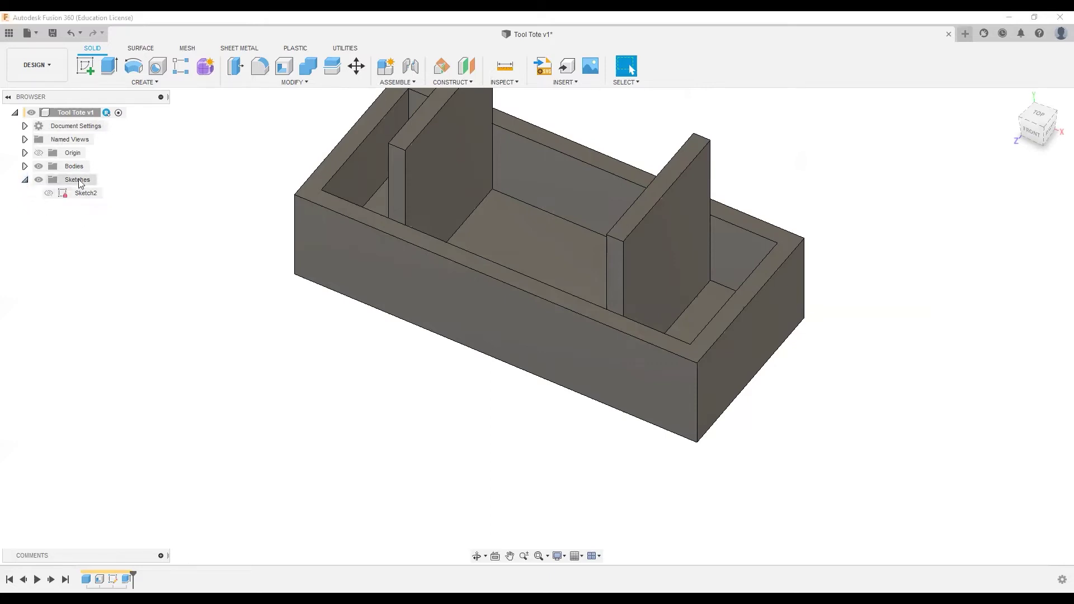
click(49, 193)
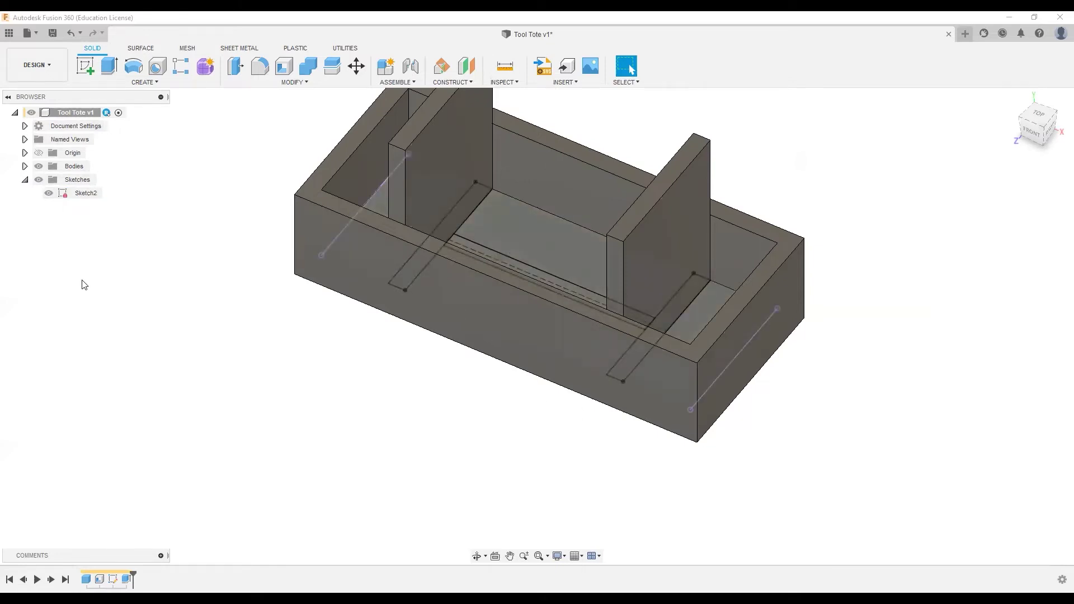
scroll(172, 276, down, 2)
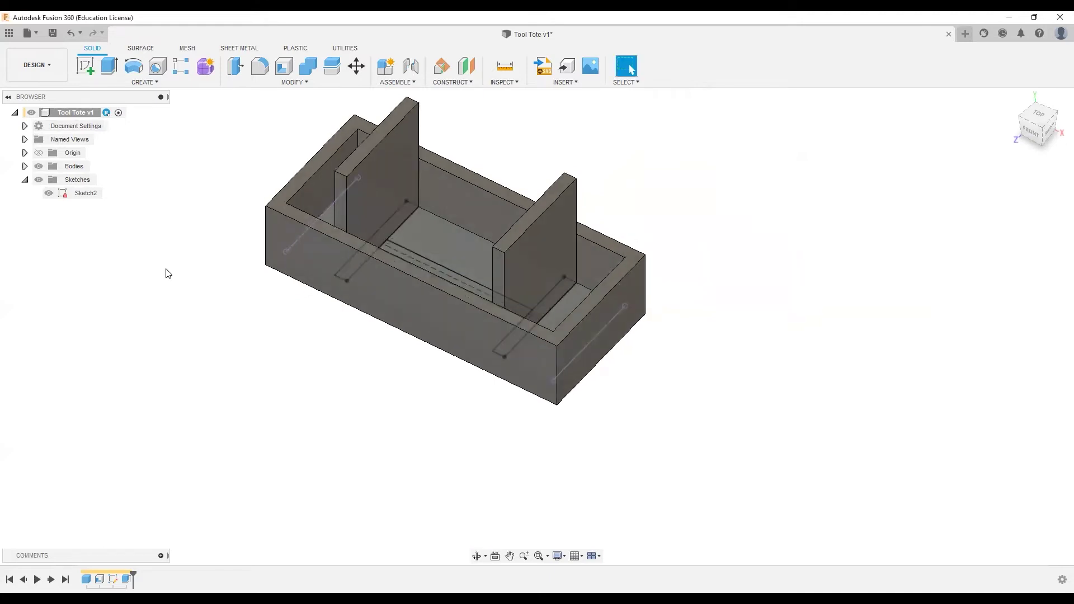
Extrude the narrow middle rectangle between the two dividers 6.5 in upward, joined to the existing body
click(396, 250)
key(e)
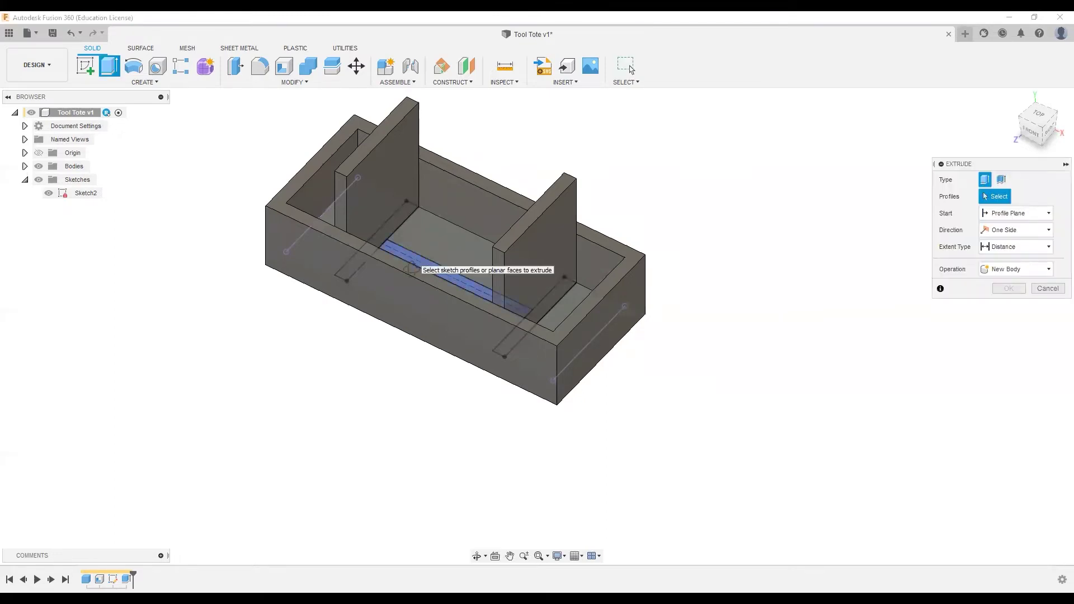
click(414, 262)
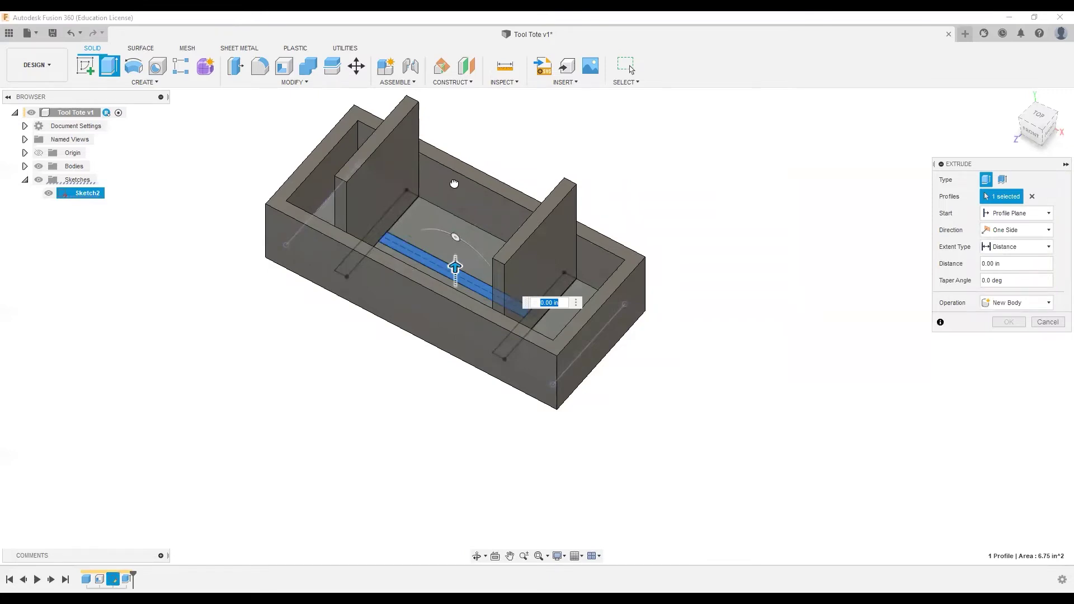
text(6)
key(Return)
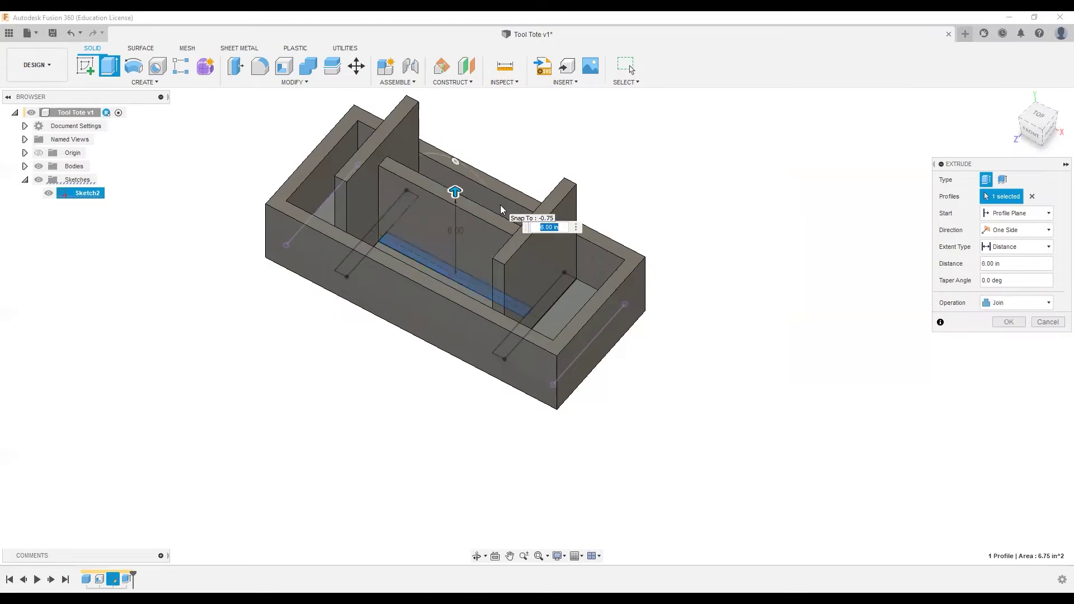
text(6.5)
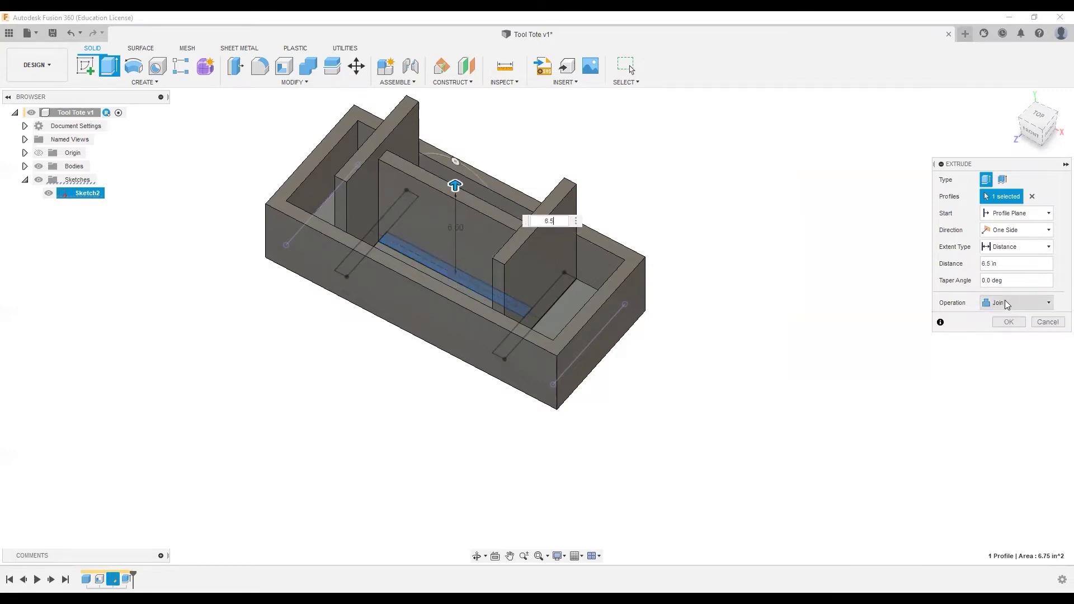
click(1007, 323)
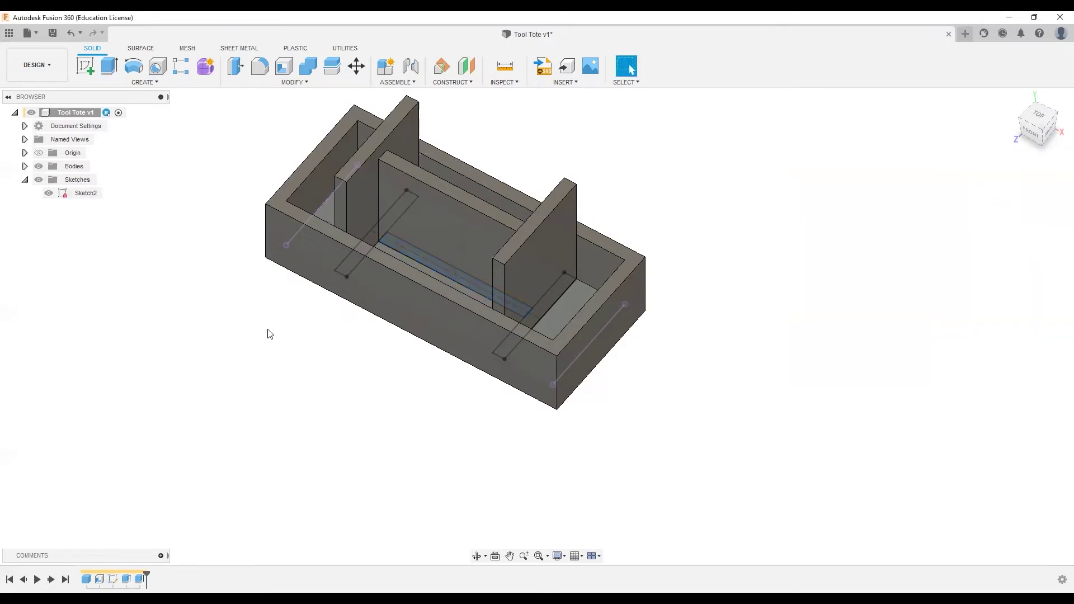
Hide Sketch2 and collapse the list of sketches
mouse_move(266, 330)
shift+middle_down()
mouse_move(246, 285)
mouse_move(271, 300)
mouse_move(262, 312)
shift+middle_up()
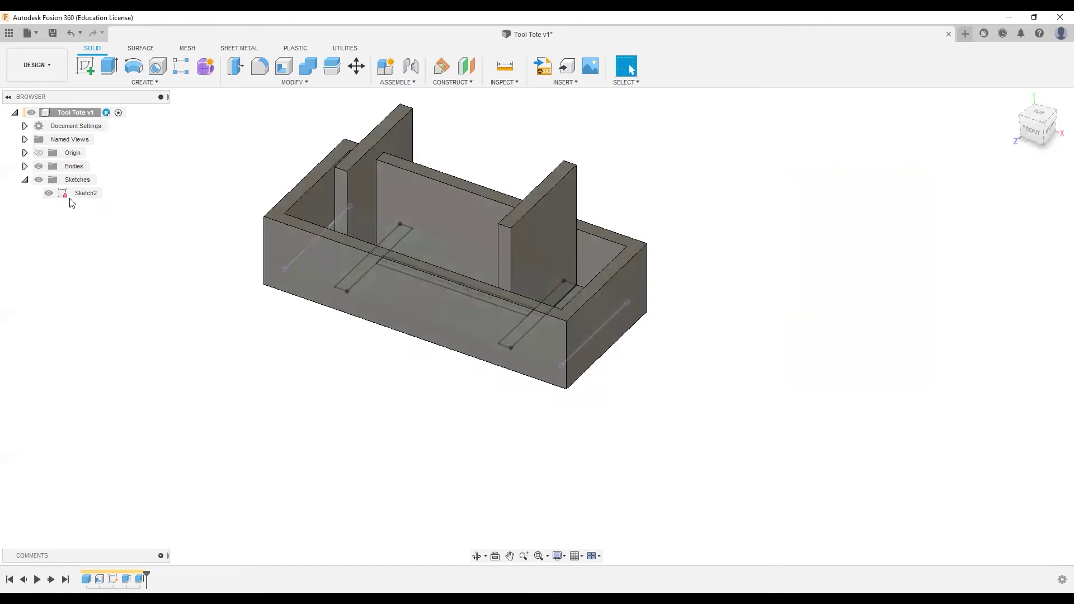
click(47, 193)
click(48, 193)
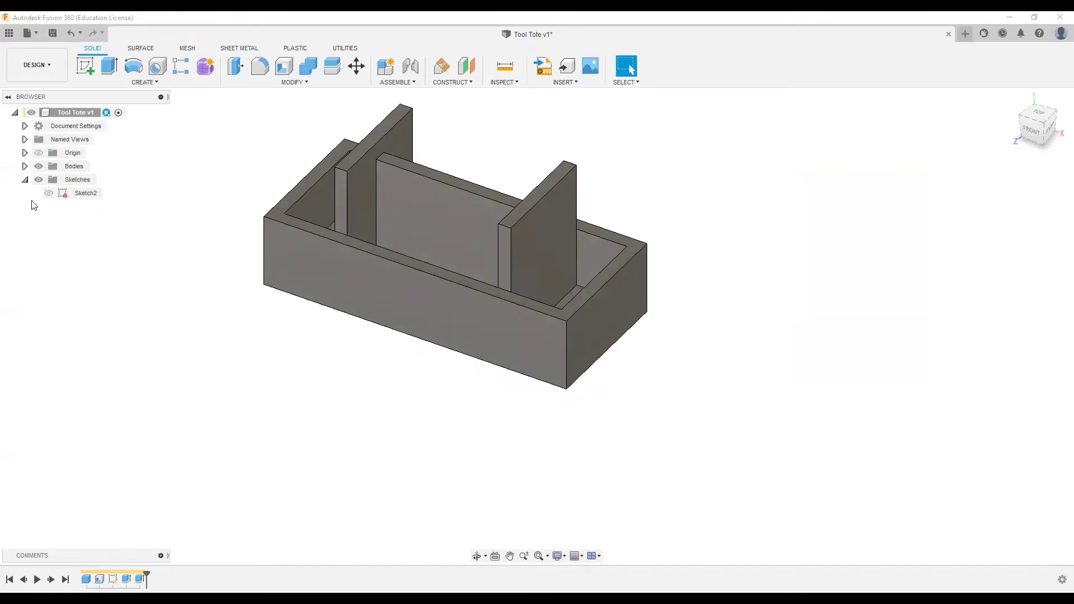
click(25, 179)
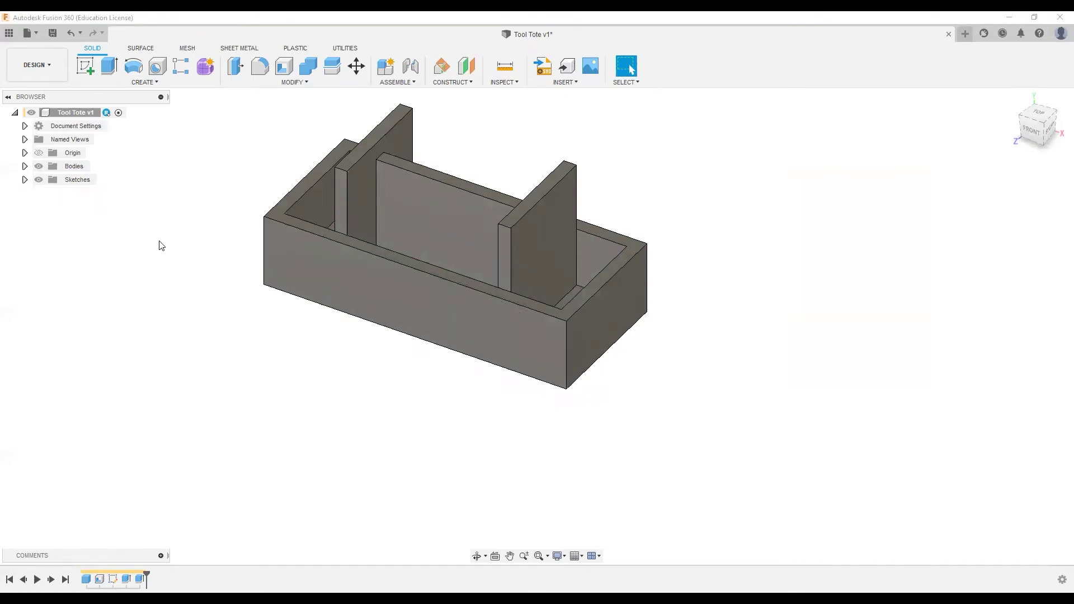
Start a Move/Copy operation with faces as the kind of object to move
mouse_move(216, 259)
shift+middle_down()
mouse_move(213, 248)
mouse_move(221, 254)
shift+middle_up()
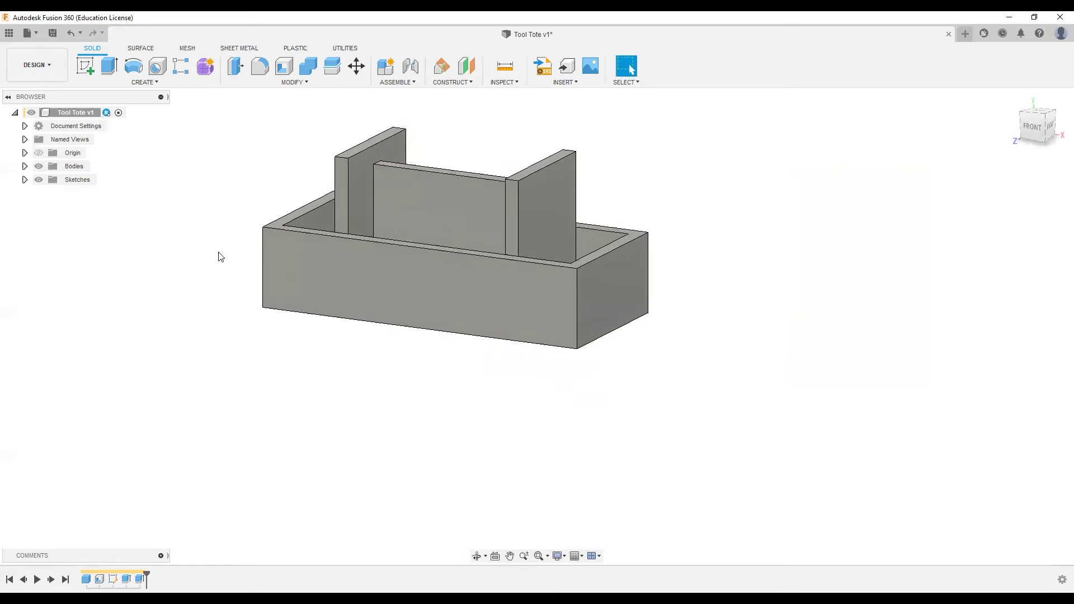
shift+middle_drag(569, 290, 442, 234)
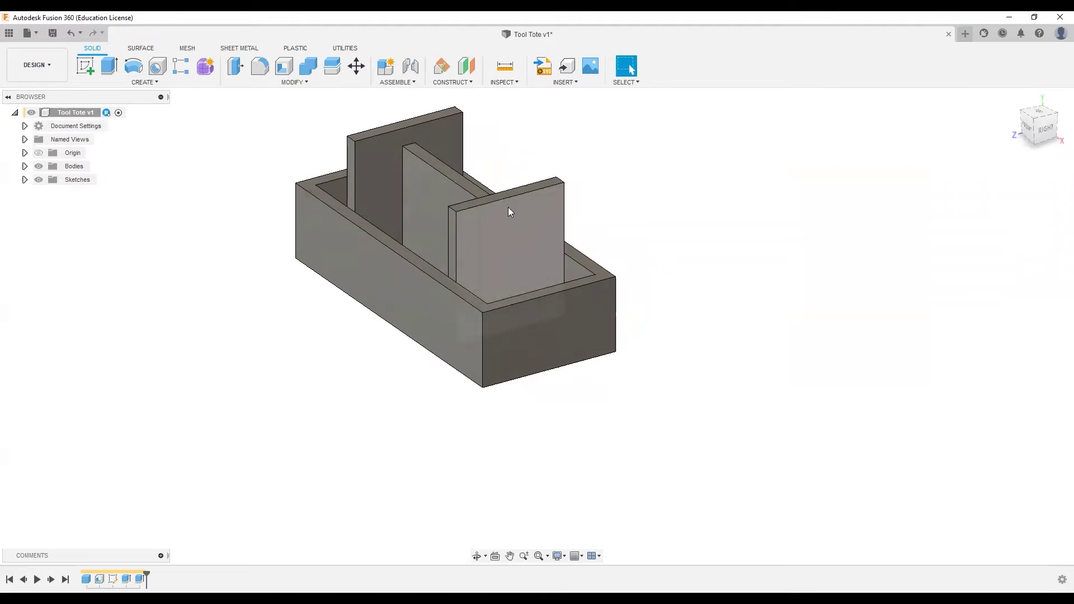
click(295, 84)
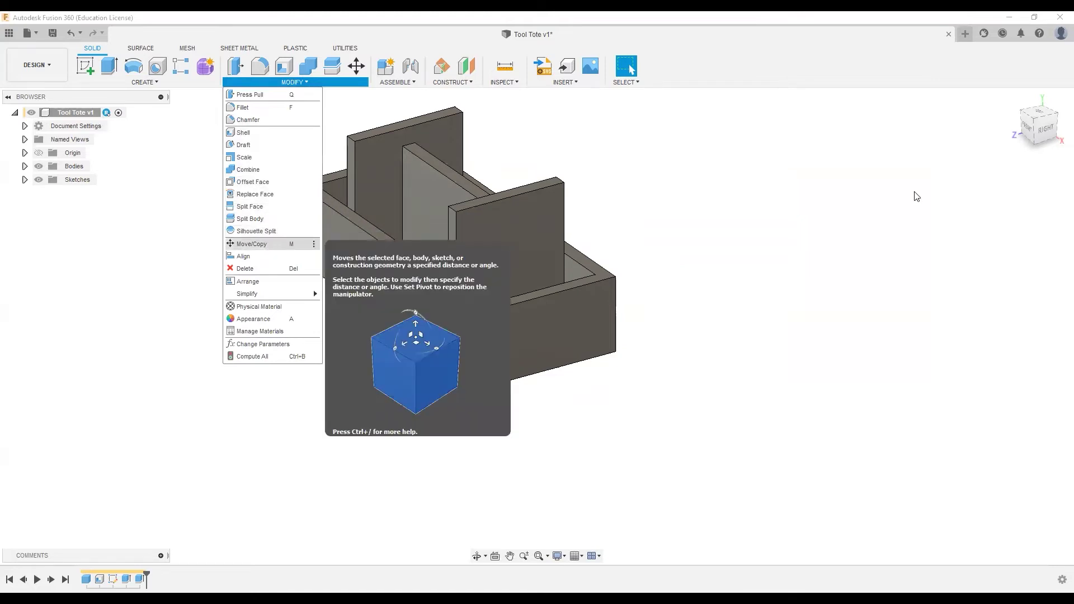
key(m)
click(1016, 180)
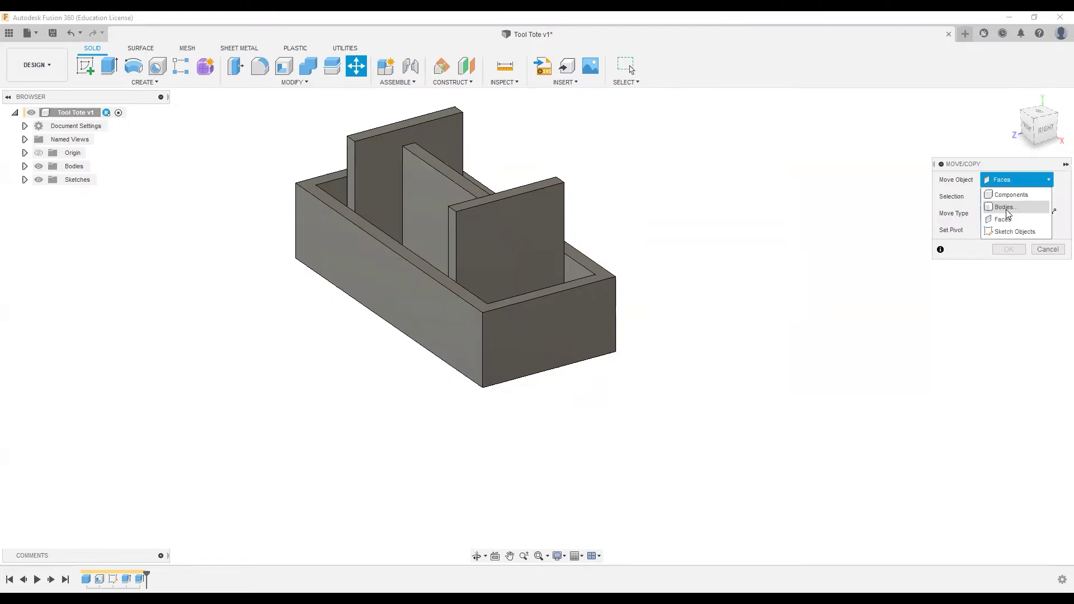
click(1008, 208)
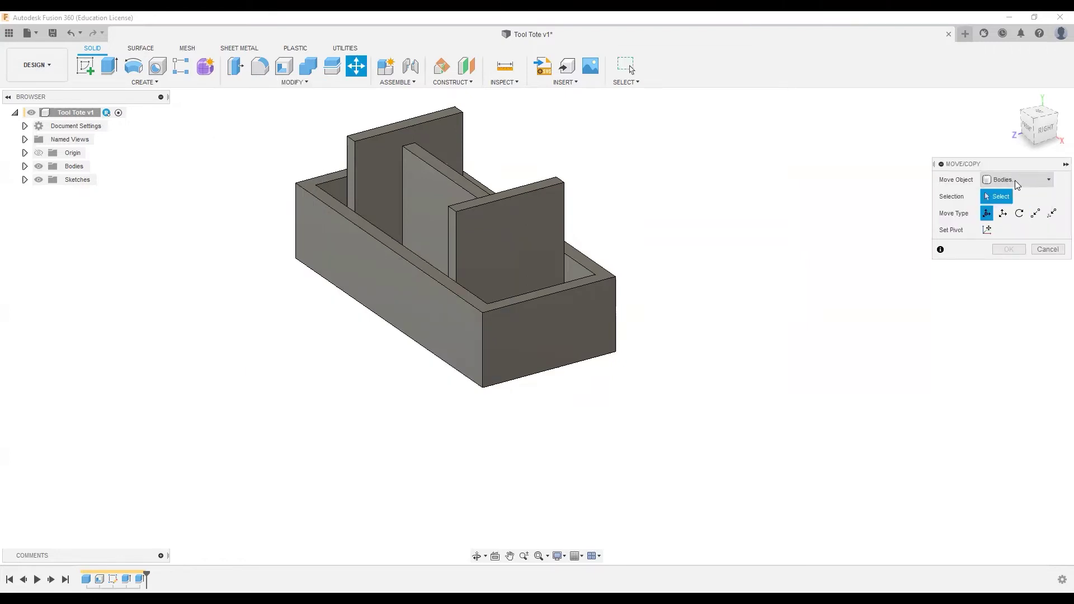
scroll(412, 168, down, 2)
scroll(429, 147, up, 4)
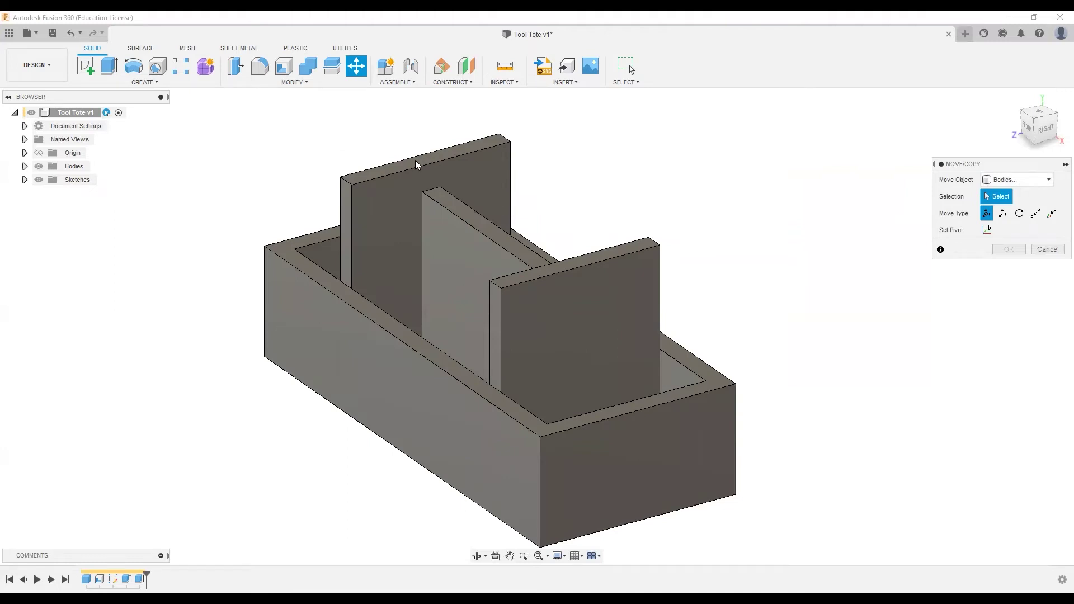
click(417, 161)
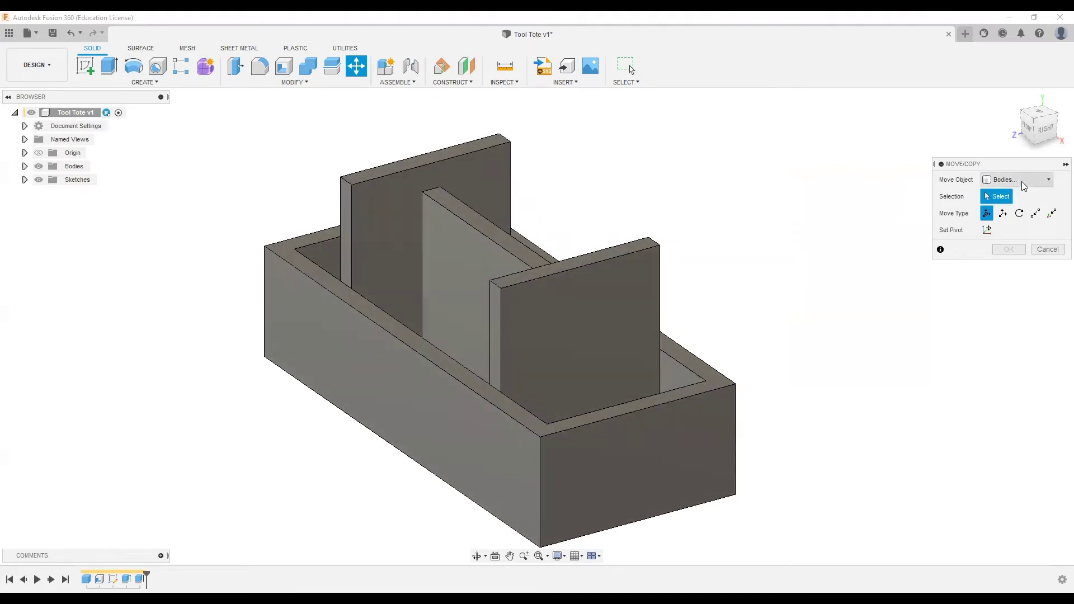
click(1023, 180)
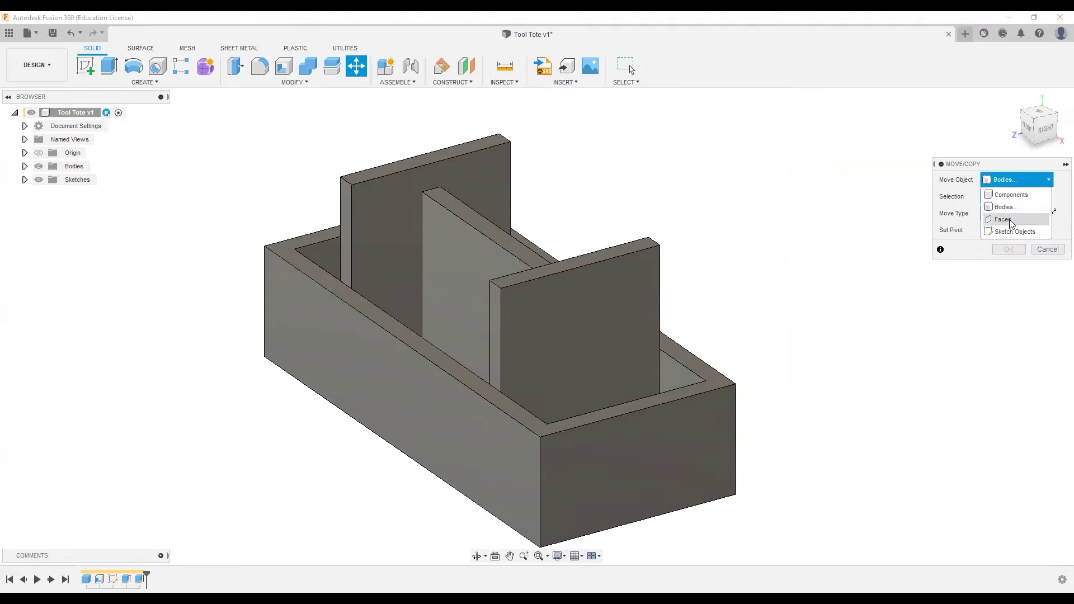
click(1011, 223)
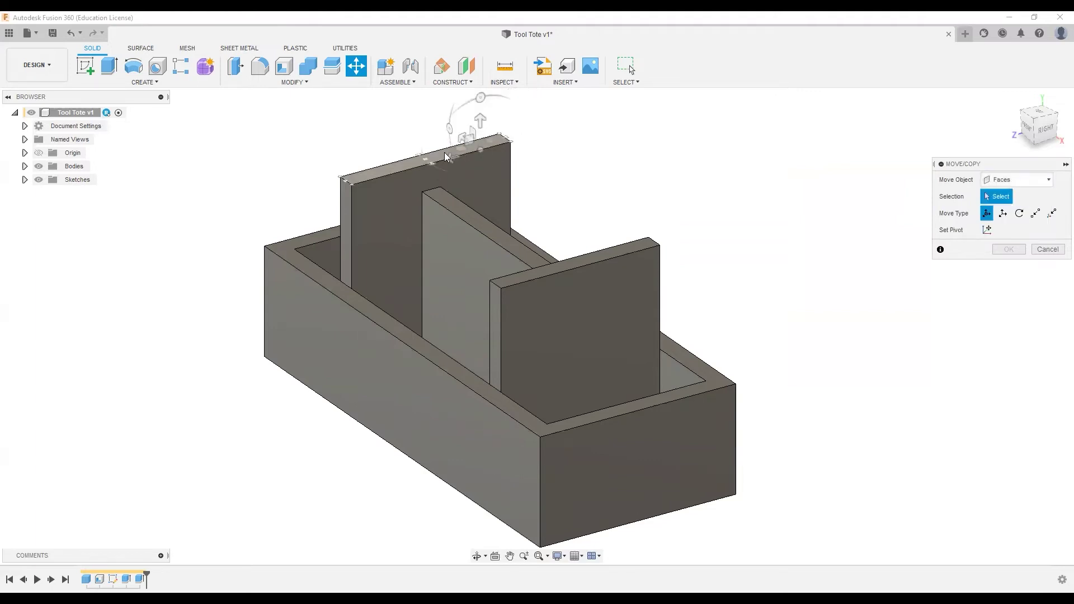
Rotate the narrow side faces of both outer dividers on one side inward by -30 degrees about X
click(347, 221)
drag(346, 222, 350, 272)
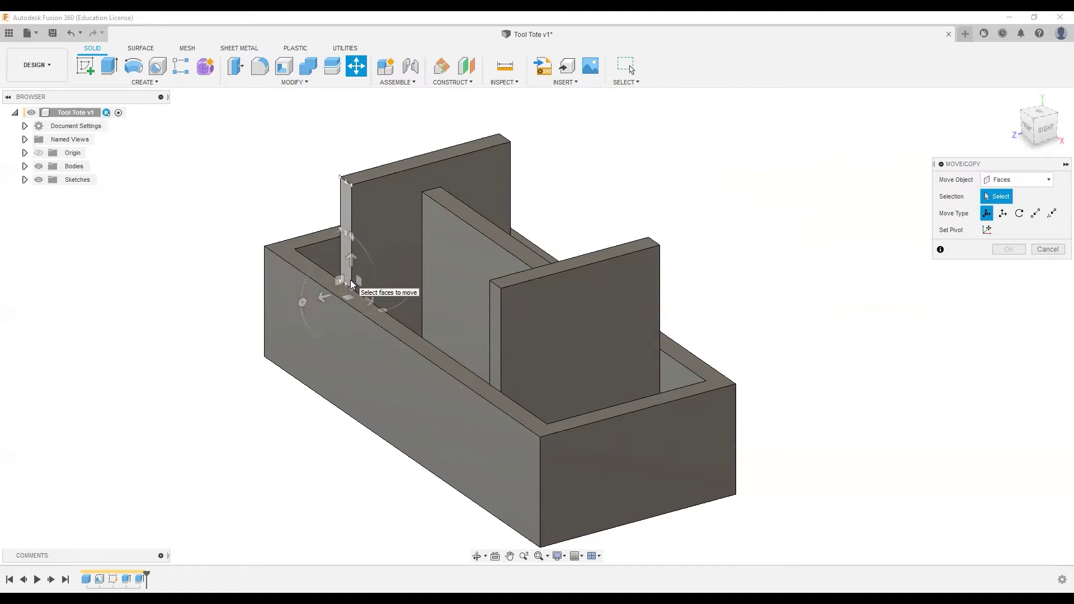
click(354, 253)
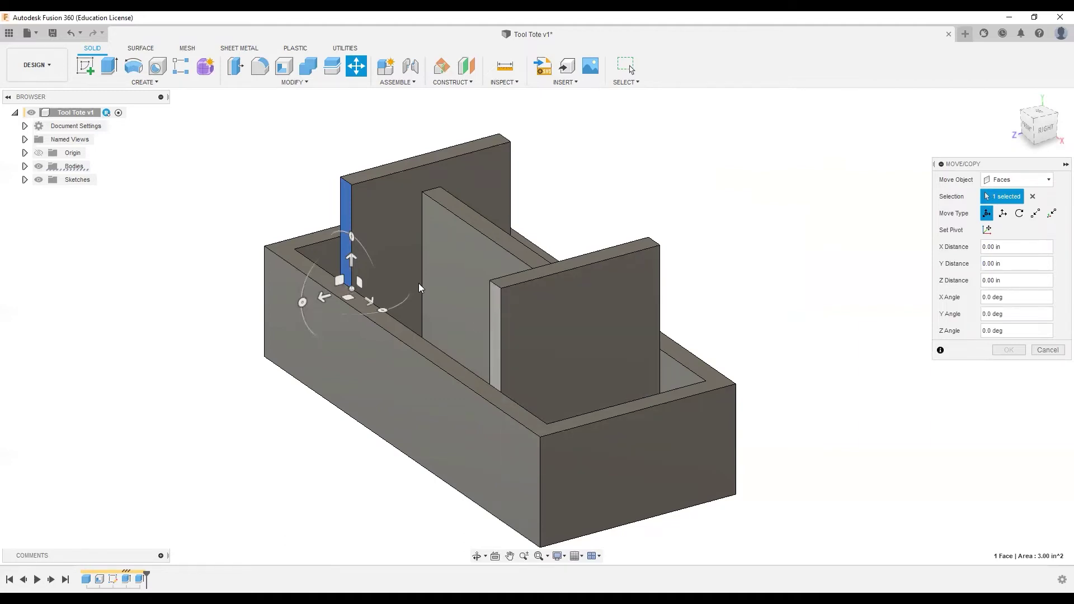
click(496, 322)
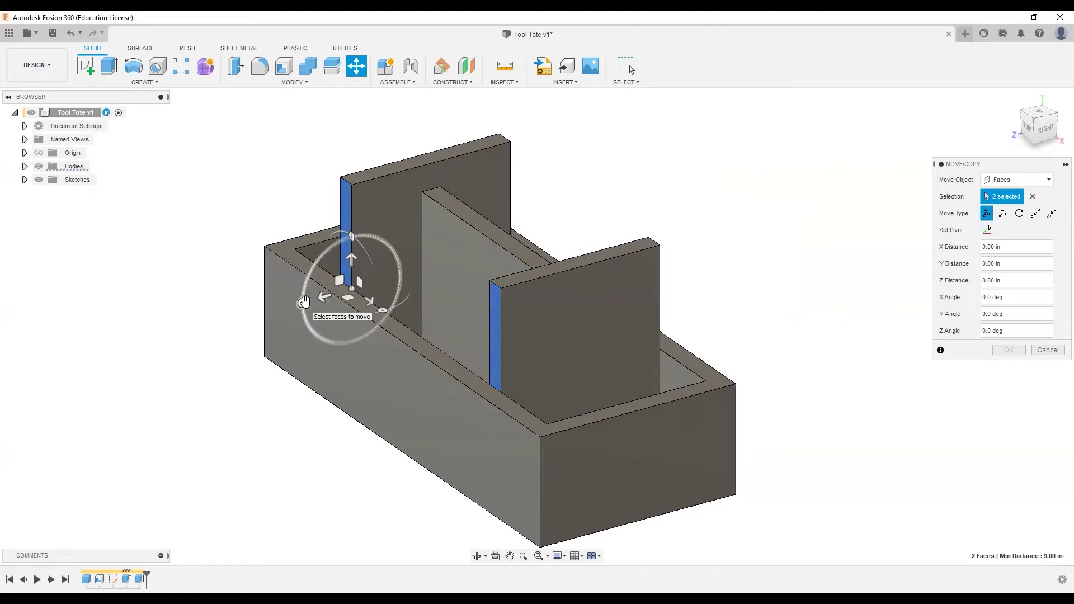
drag(304, 289, 315, 279)
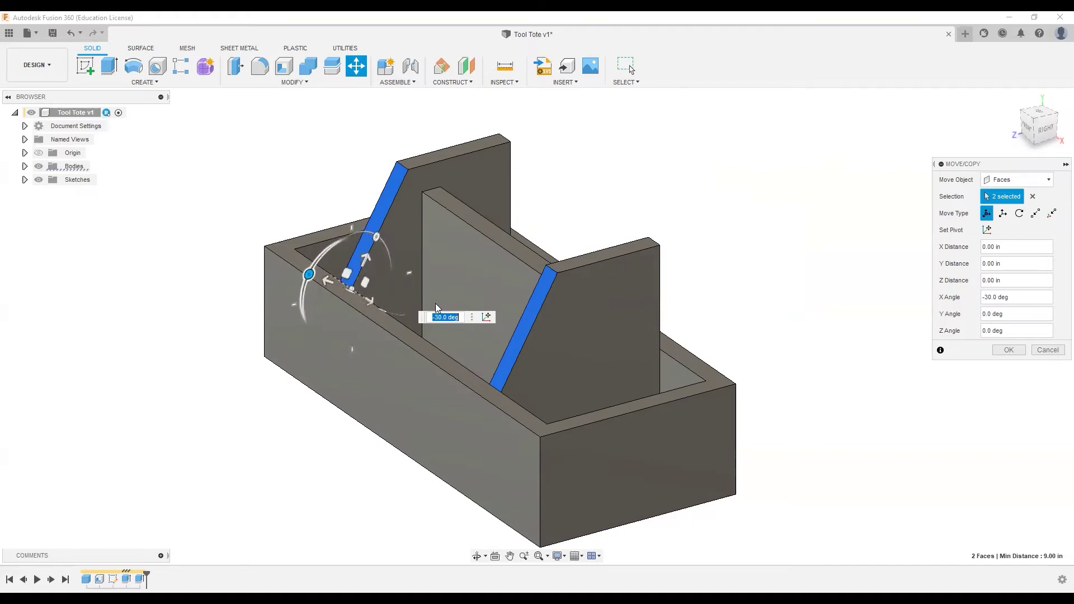
click(1008, 350)
Rotate the opposite narrow side faces of both outer dividers inward by -30 degrees about X with Move/Copy
shift+middle_drag(898, 317, 838, 323)
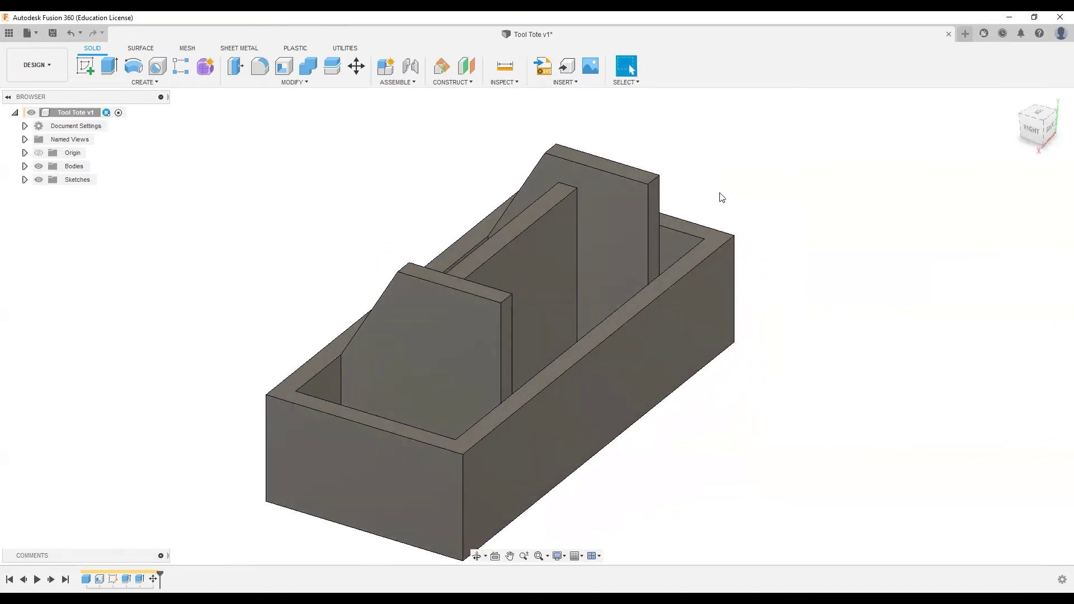
click(653, 229)
key(m)
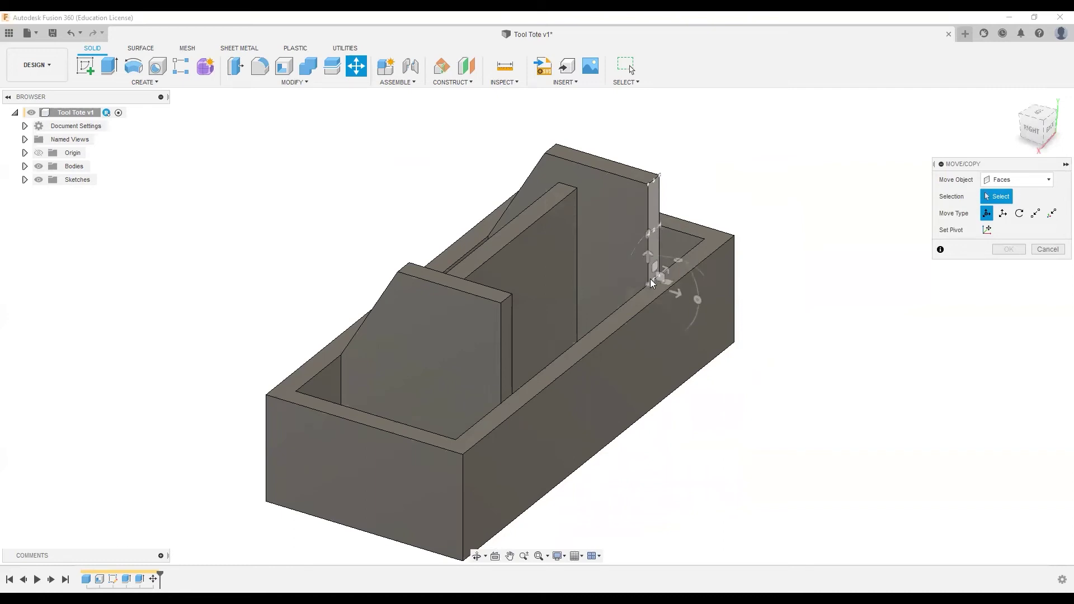
click(651, 282)
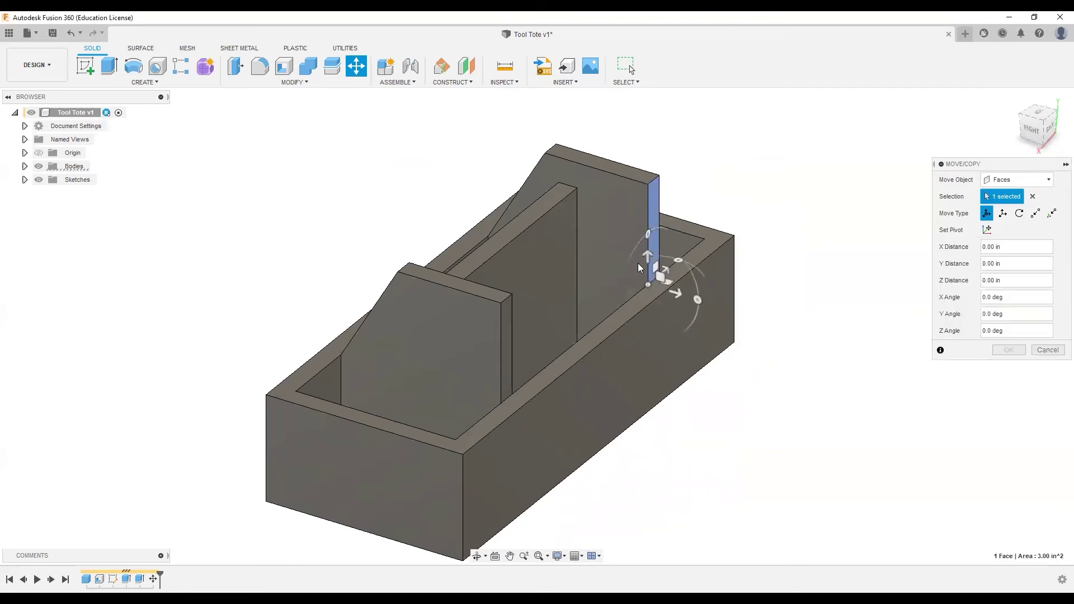
click(509, 351)
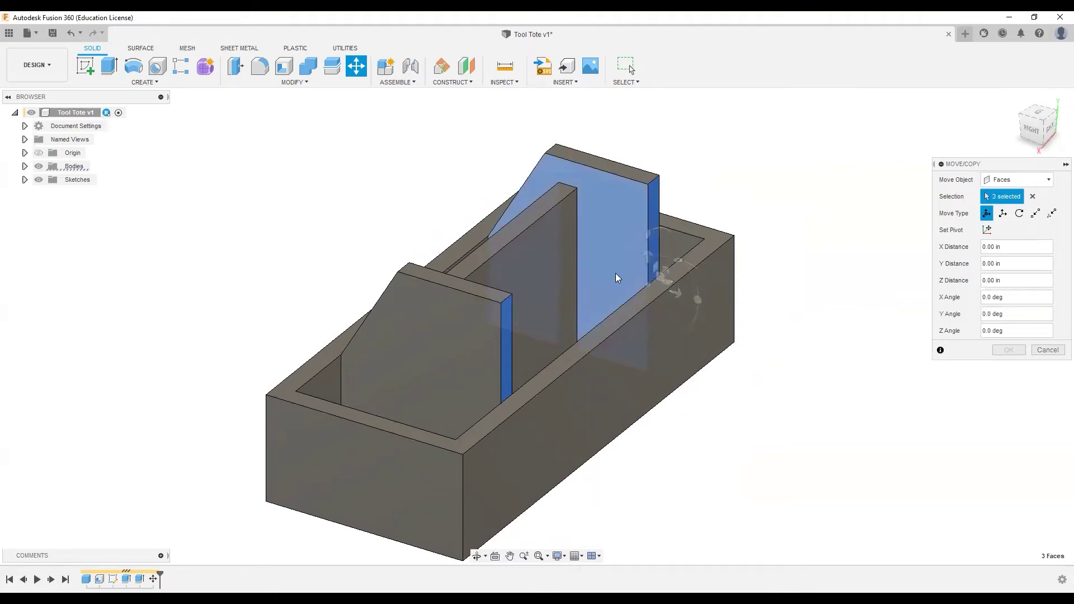
click(1033, 199)
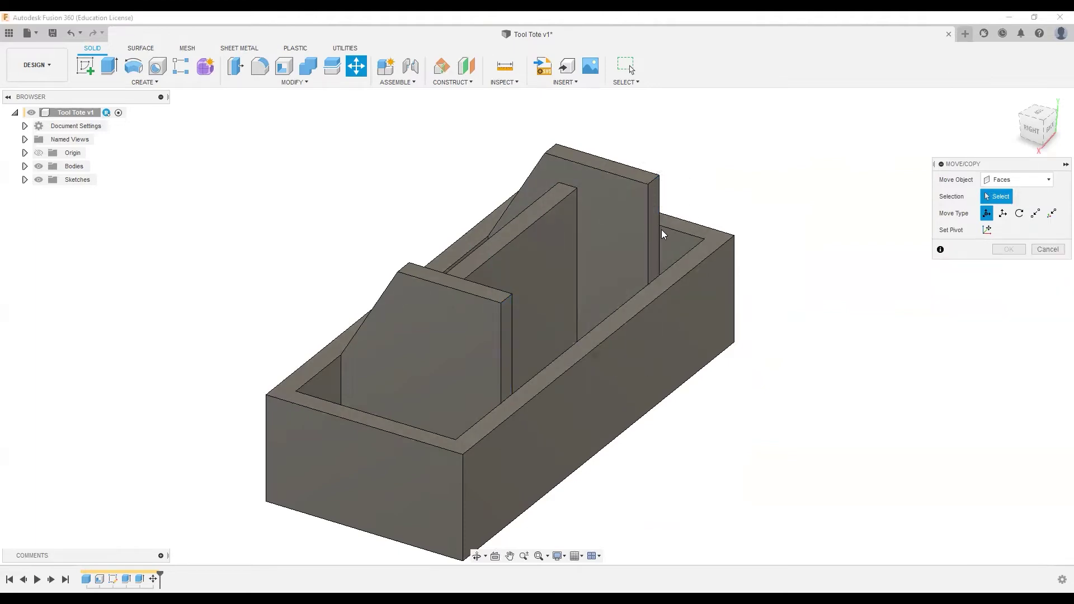
click(657, 263)
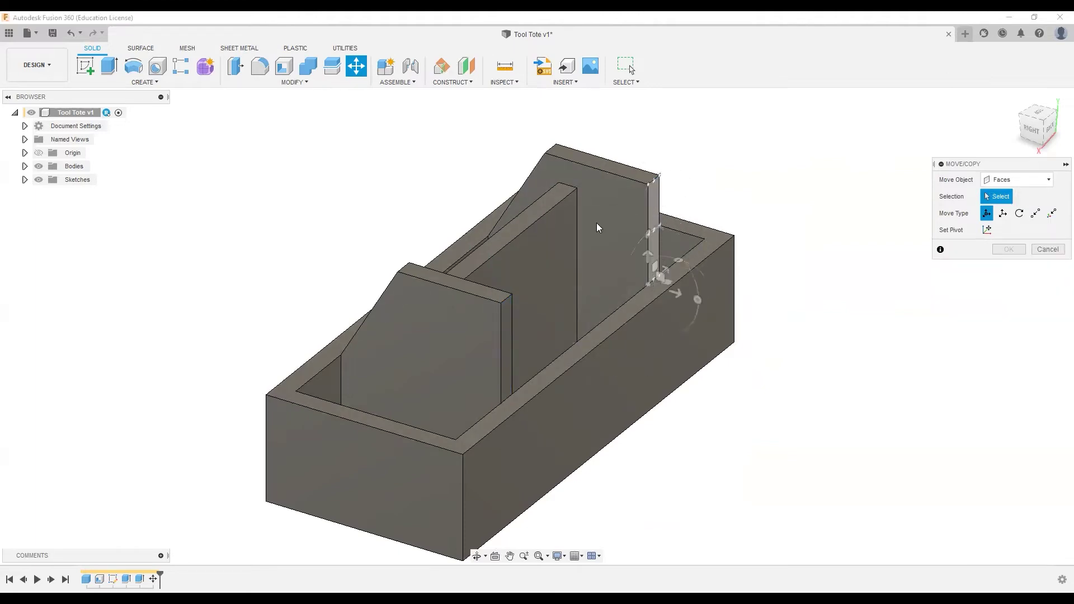
click(503, 361)
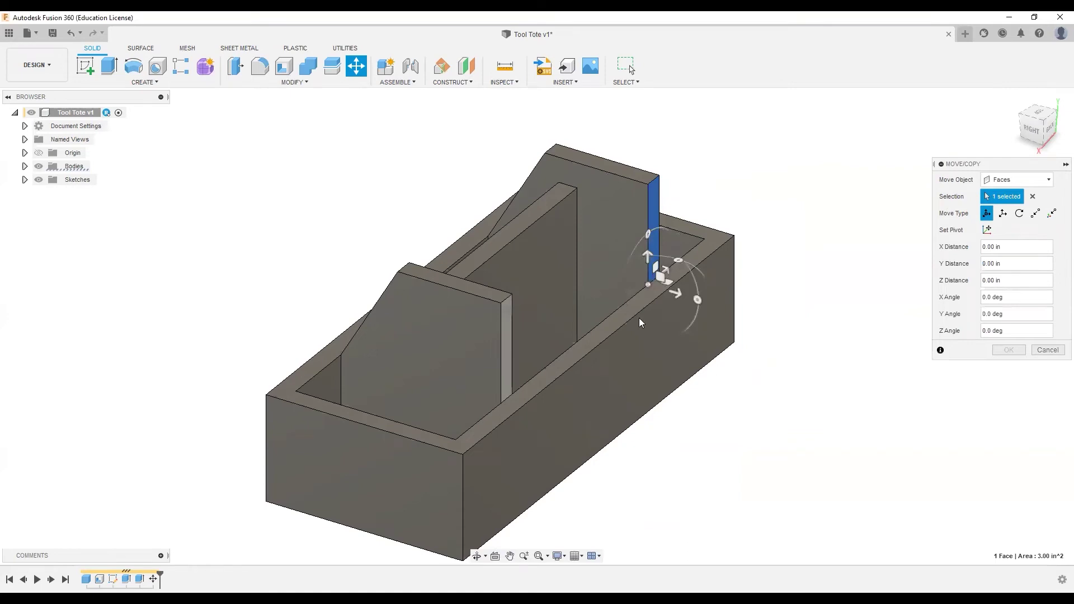
drag(697, 302, 688, 276)
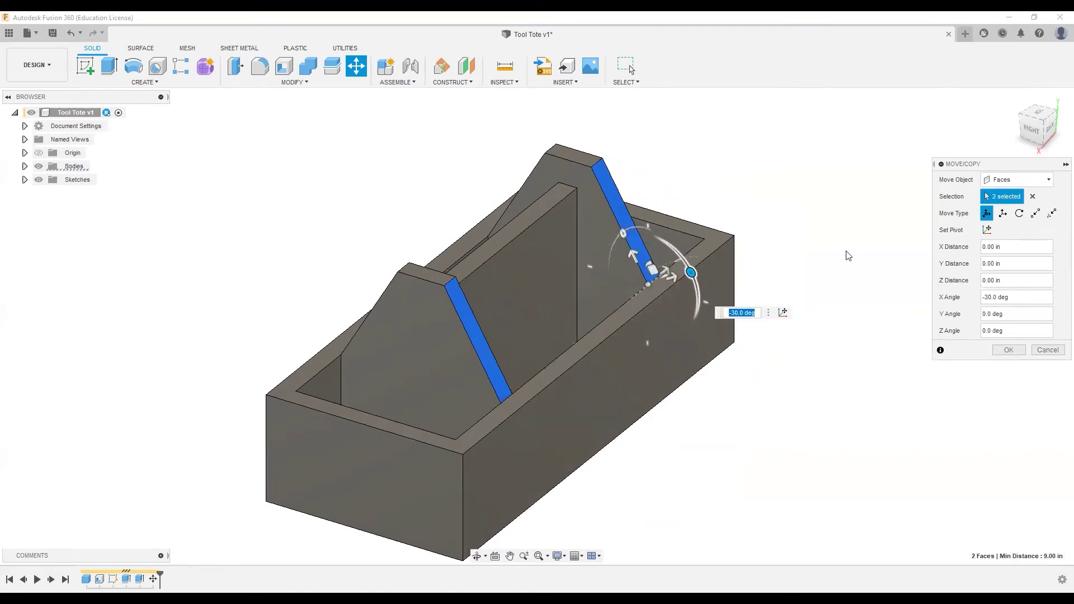
click(1013, 354)
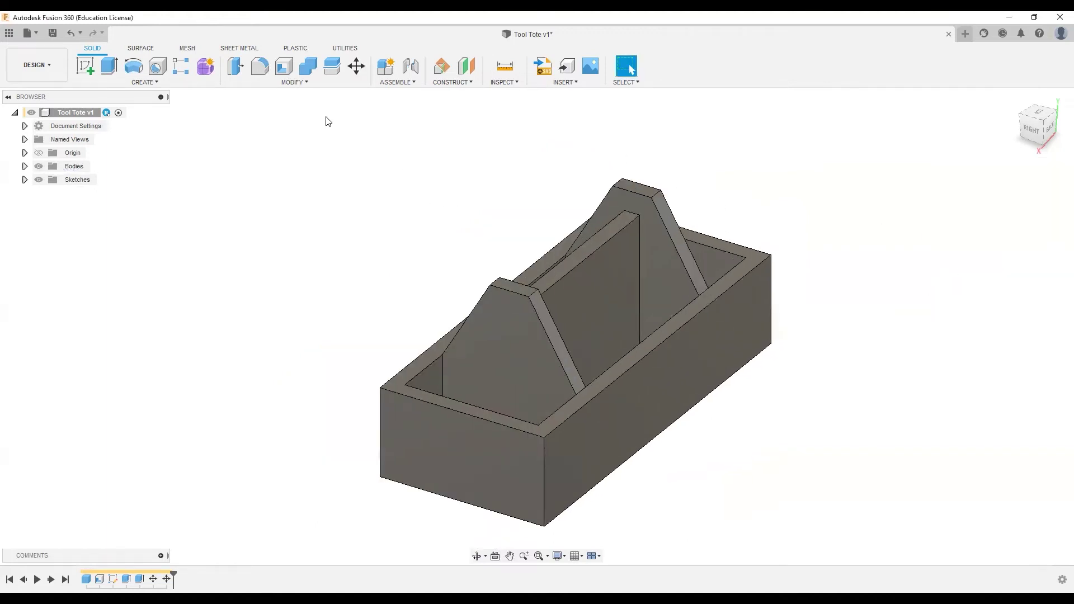
Round the four top corner edges of the two outer dividers with a 1.75 in fillet using Press Pull
click(298, 84)
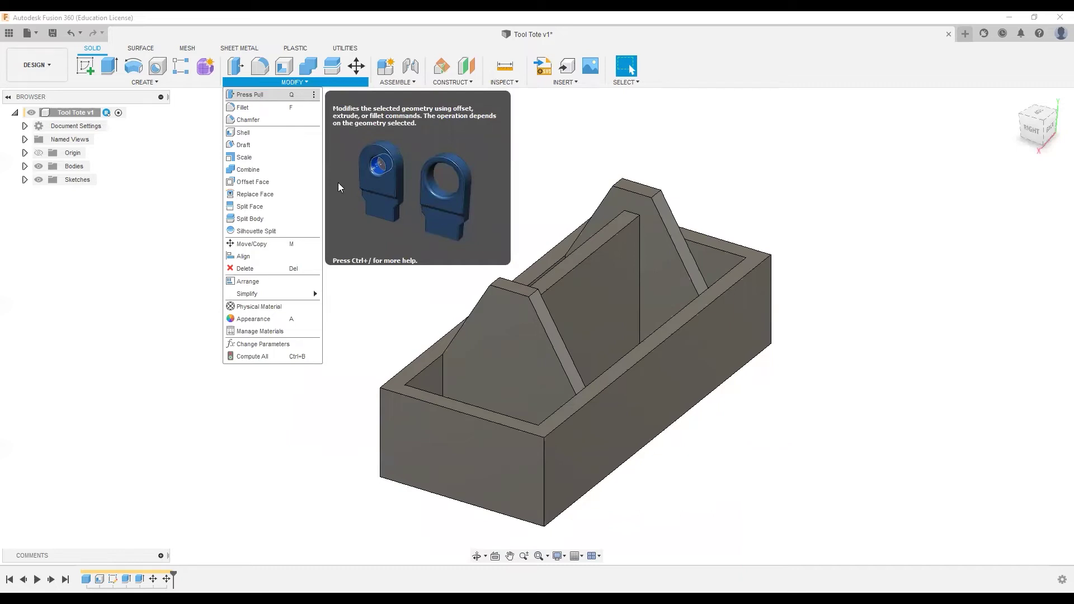
click(258, 96)
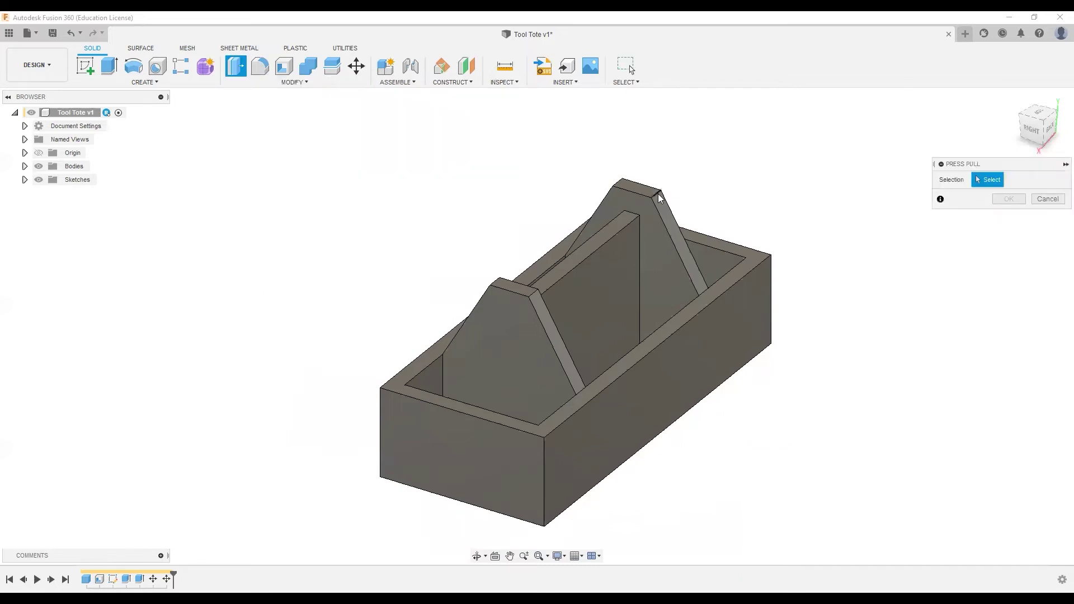
click(619, 180)
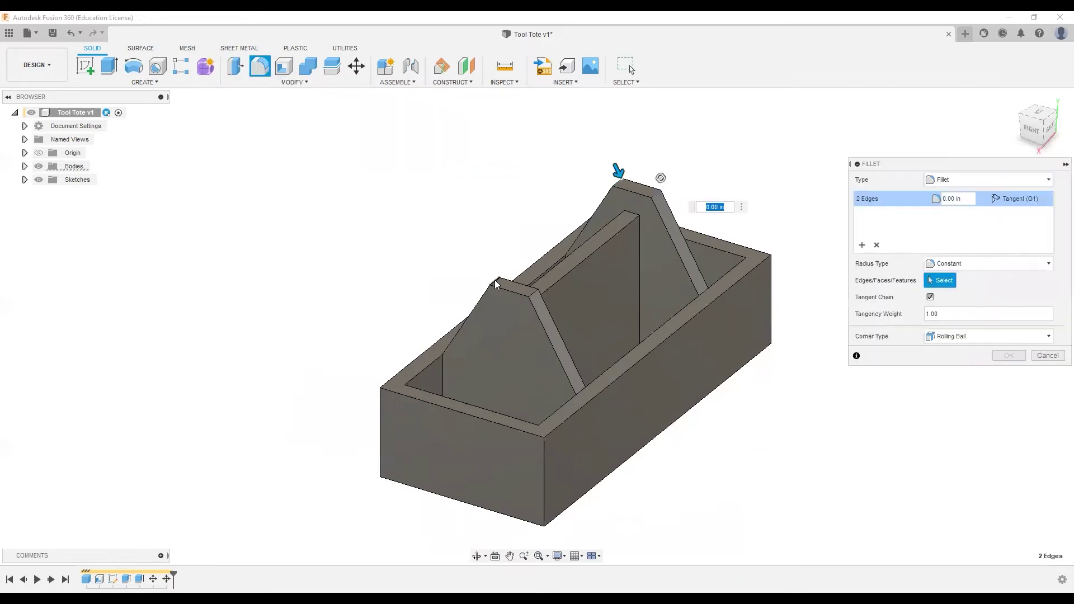
click(548, 275)
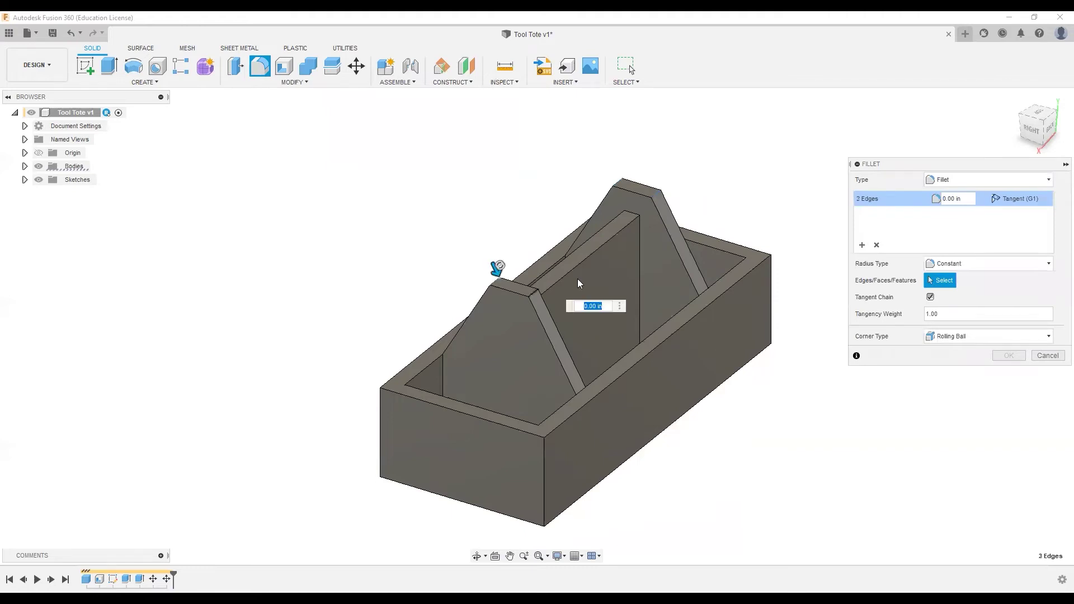
click(537, 284)
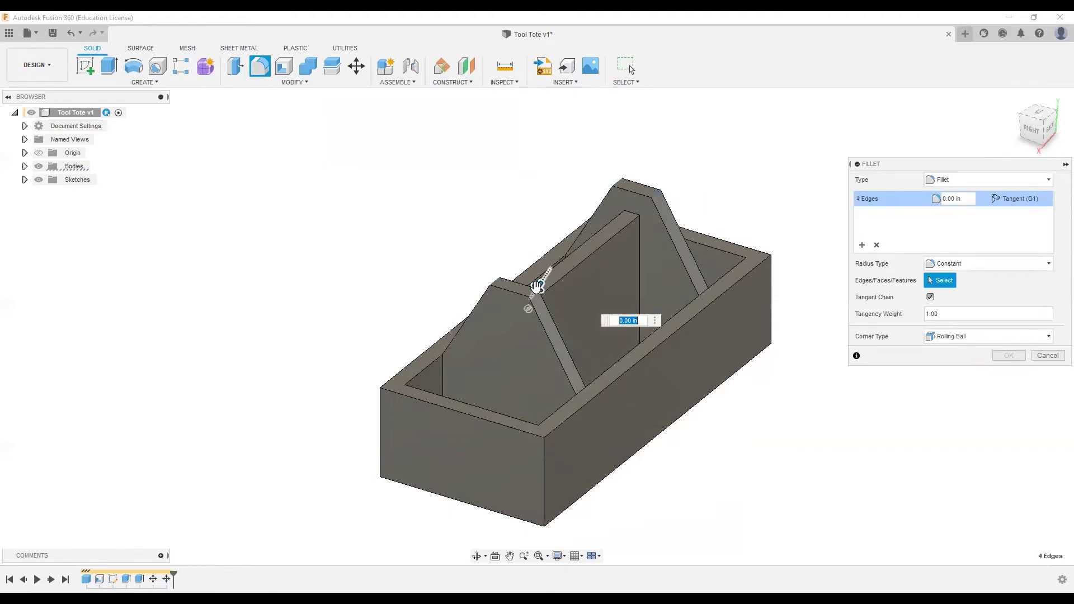
text(2)
key(Return)
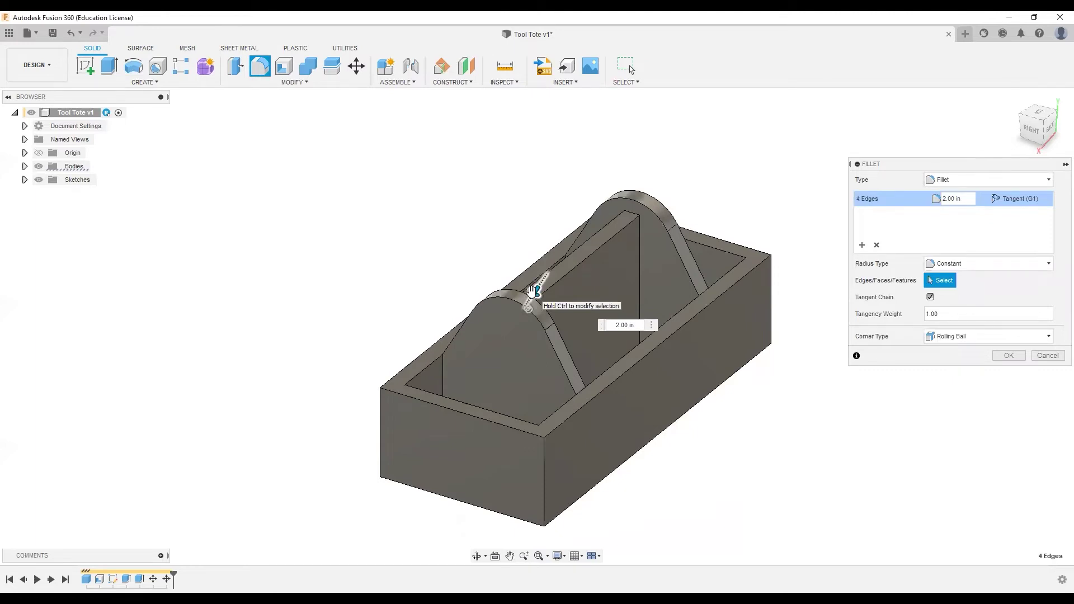
text(1)
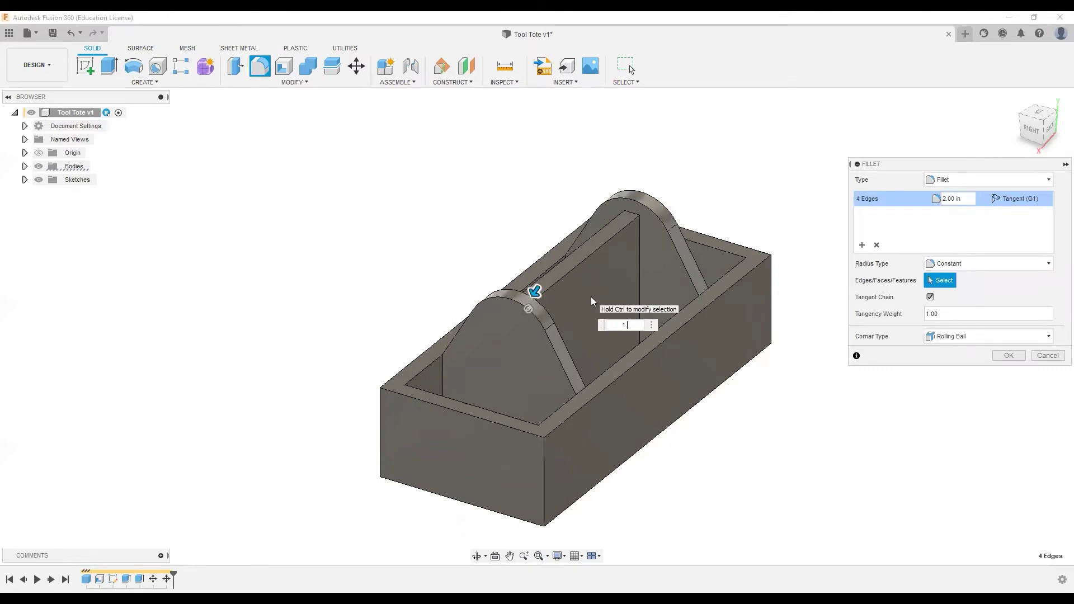
text(.75)
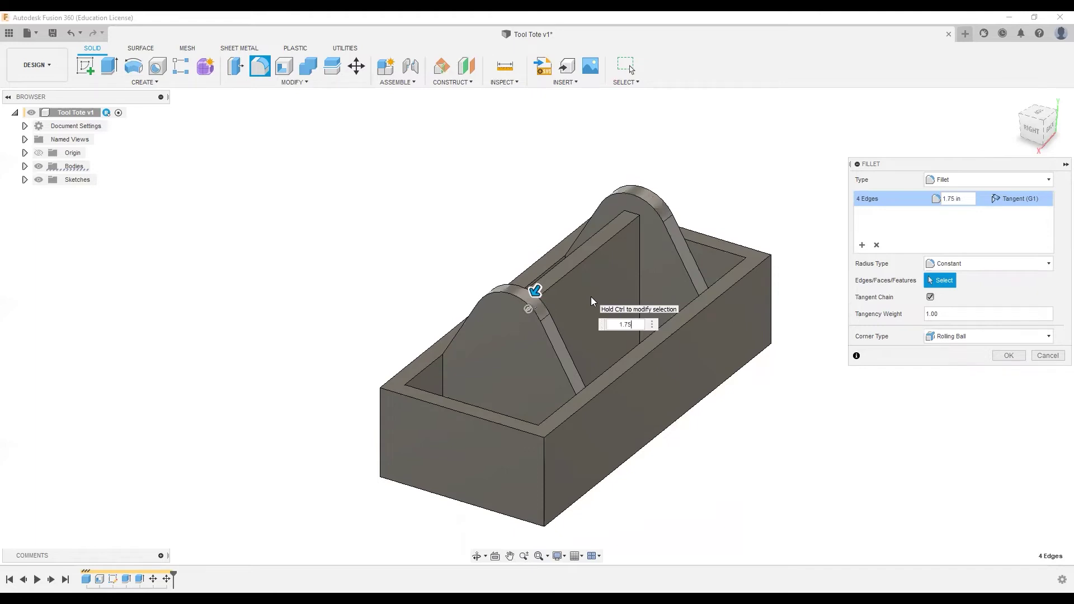
click(1008, 356)
Start a new sketch on the front face of the middle divider
shift+middle_drag(464, 425, 542, 285)
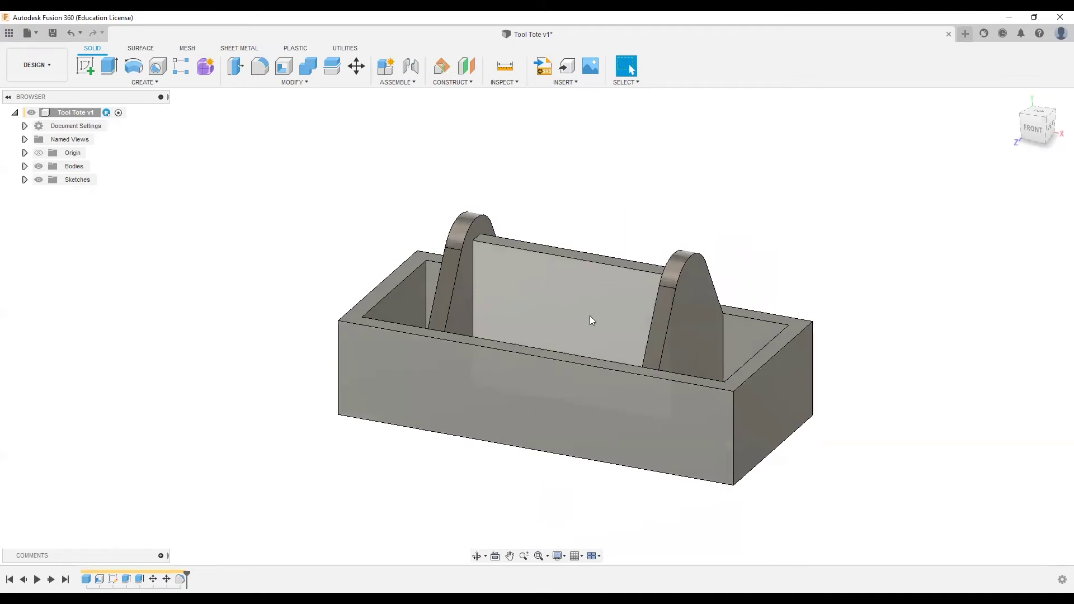
click(571, 277)
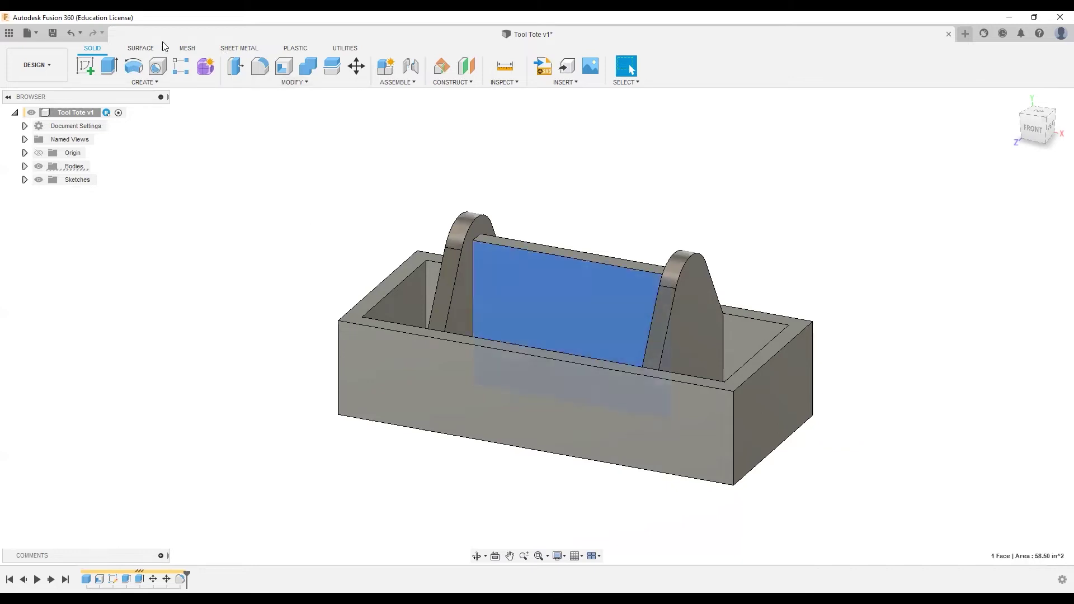
click(88, 68)
scroll(584, 237, up, 2)
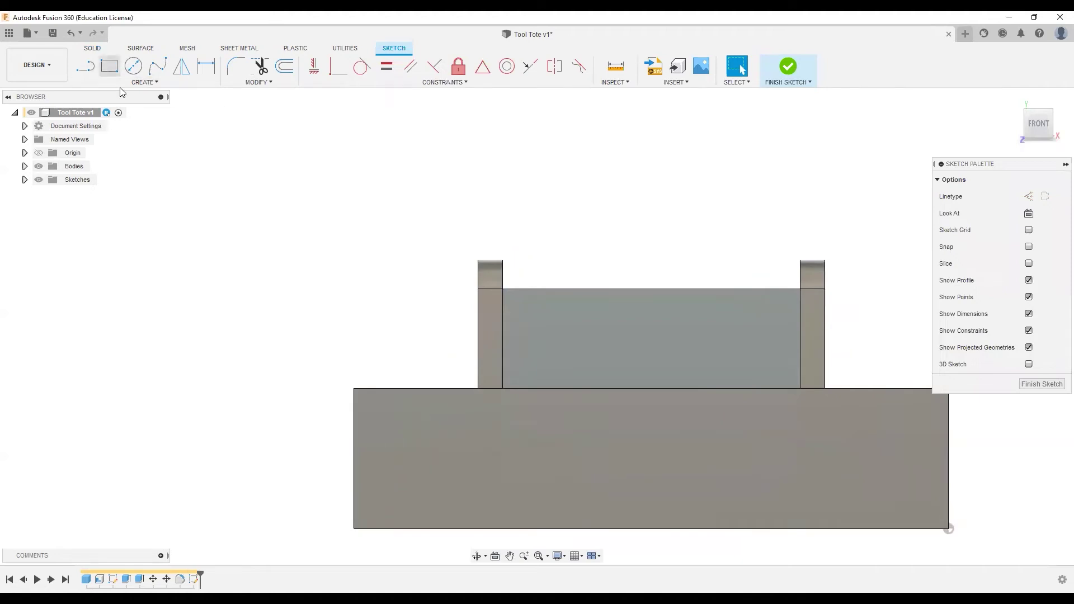
Sketch a horizontal center-to-center slot near the middle divider's upper edge, about 5.3 in between centers with about 0.58 in end radius
click(143, 82)
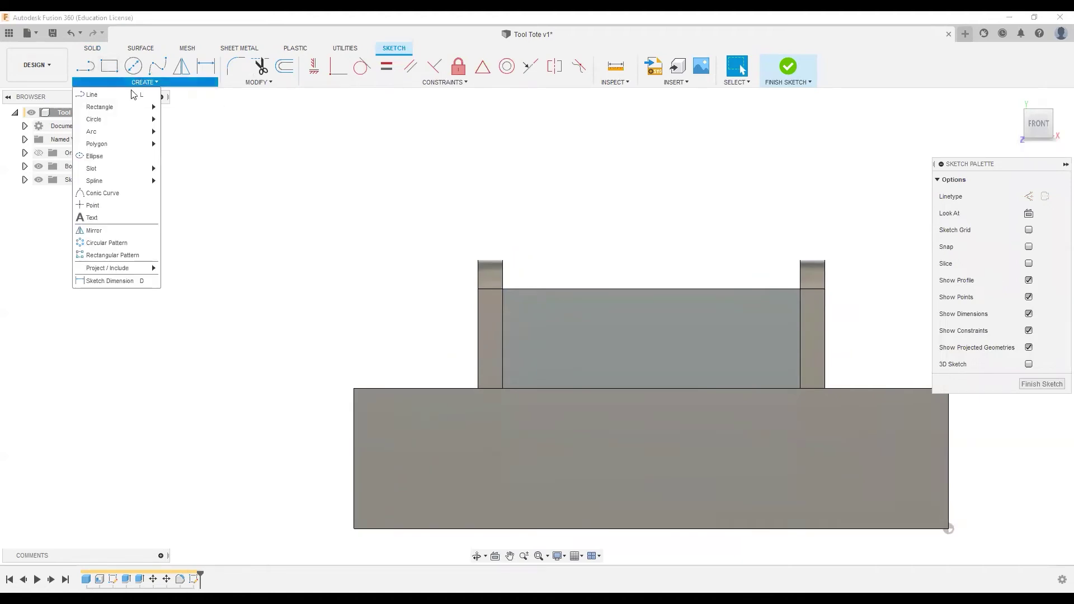
mouse_move(108, 170)
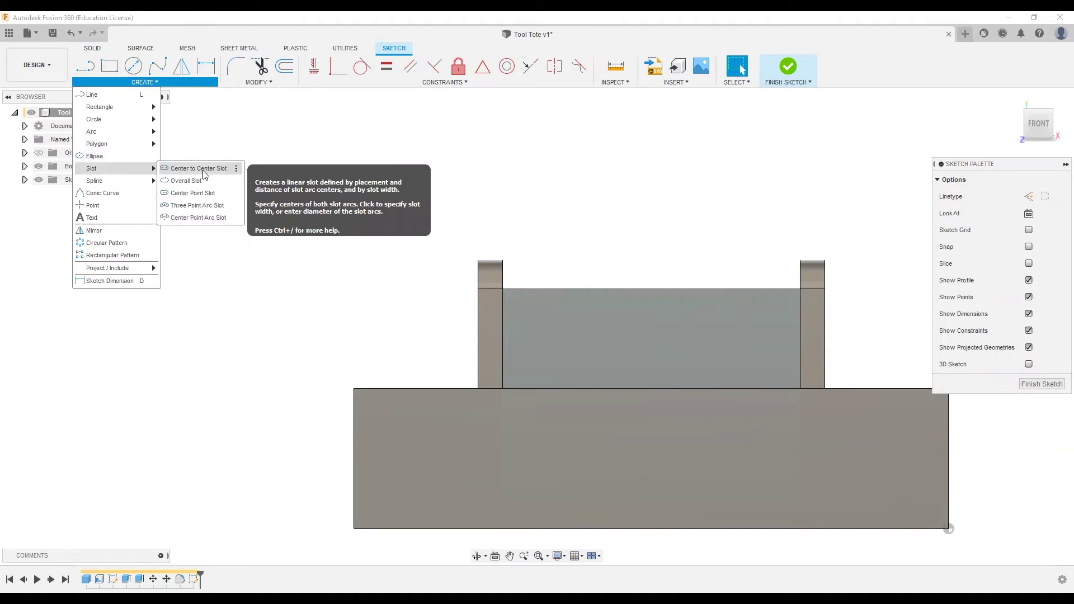
click(203, 170)
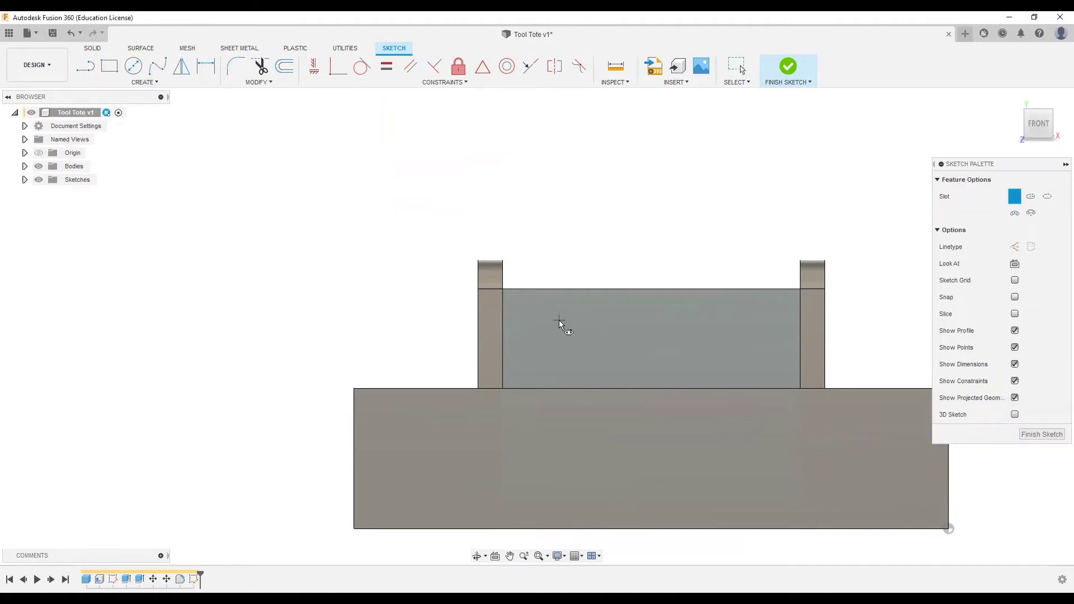
click(730, 301)
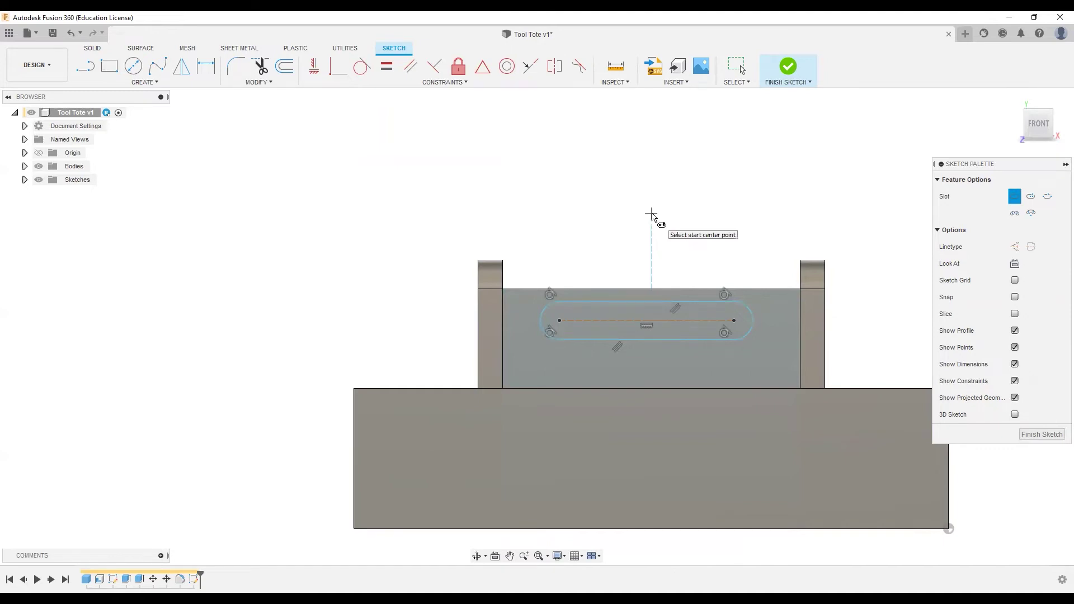
key(Escape)
Dimension the slot's end arc with a radius of 0.5 in
scroll(792, 346, up, 3)
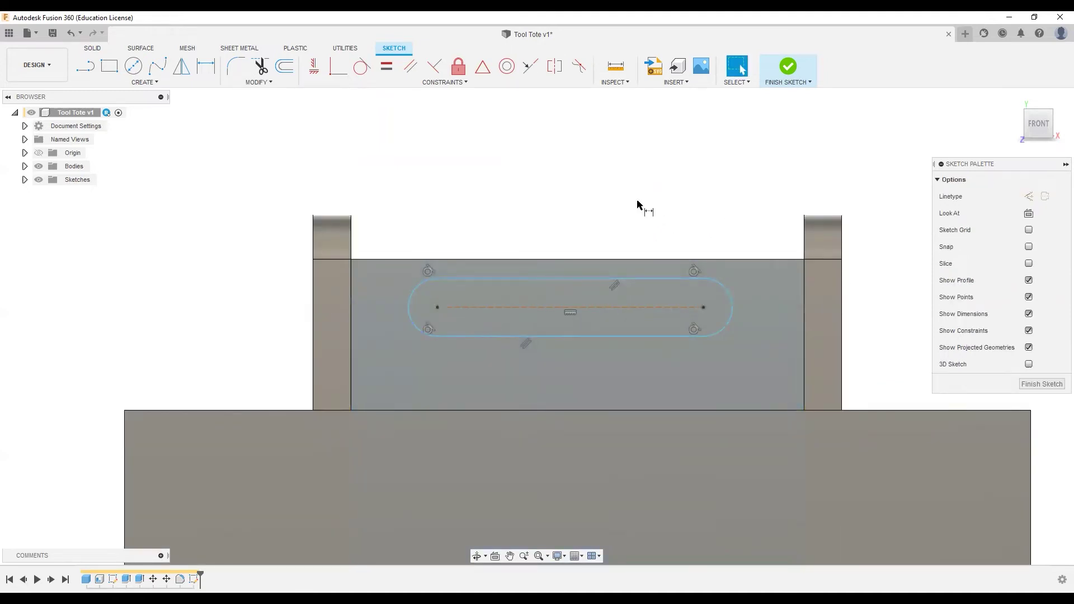
key(d)
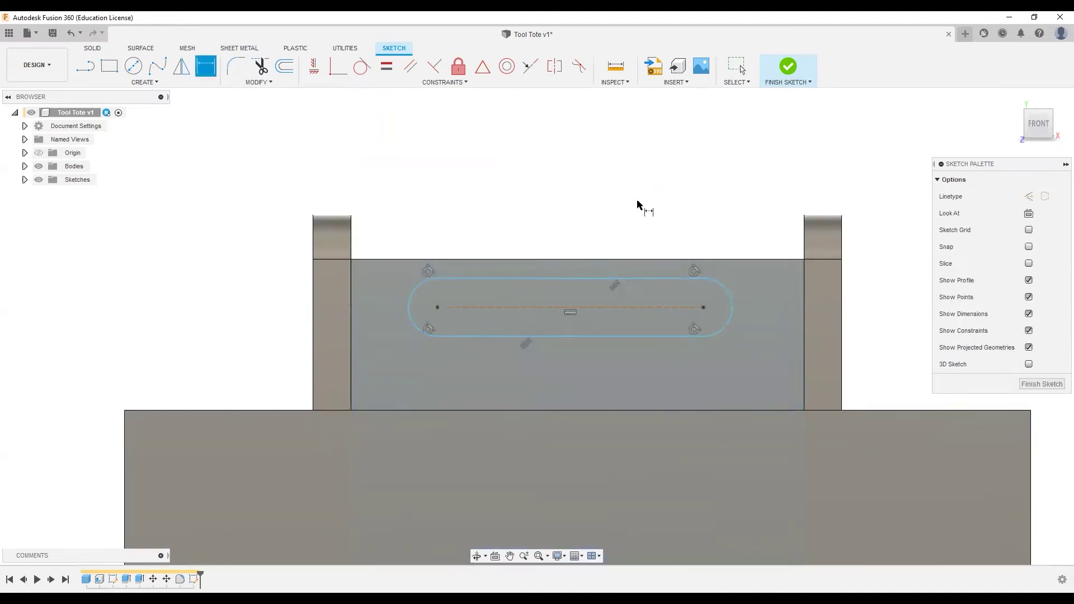
click(727, 291)
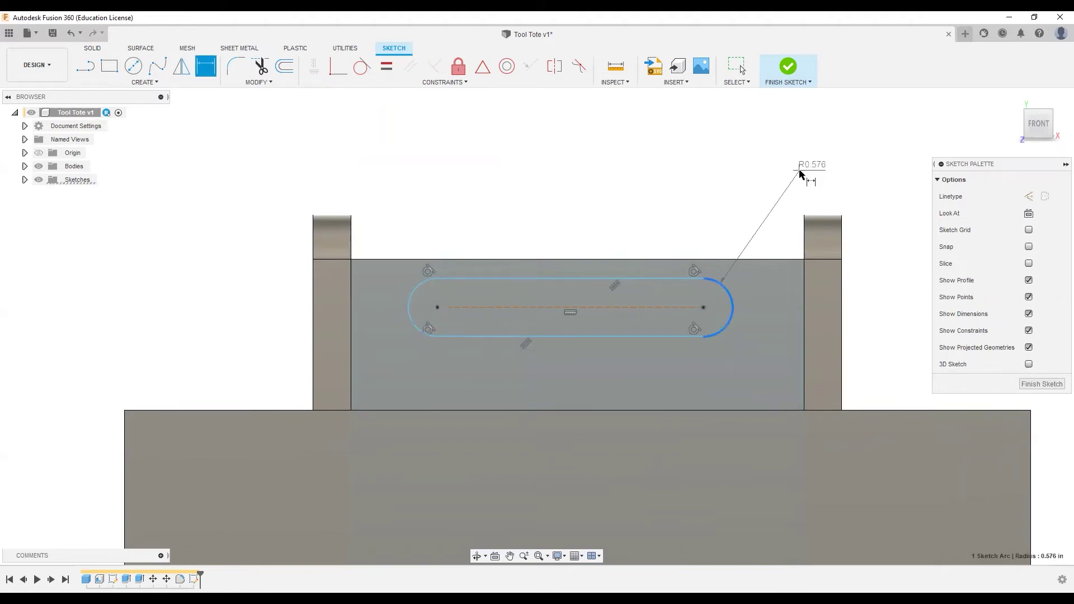
click(791, 211)
text(.5)
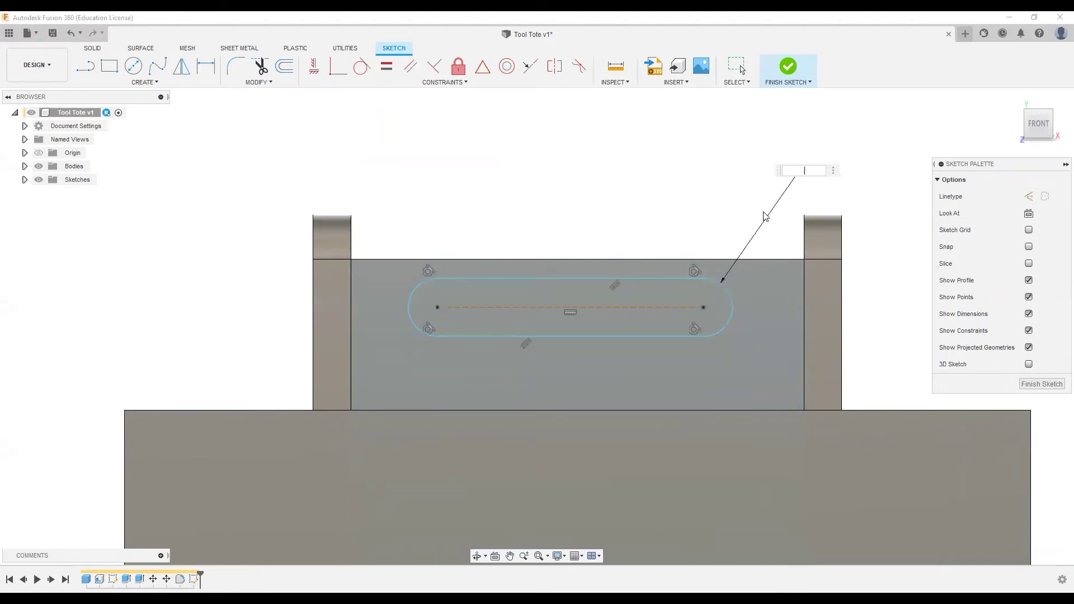
key(Return)
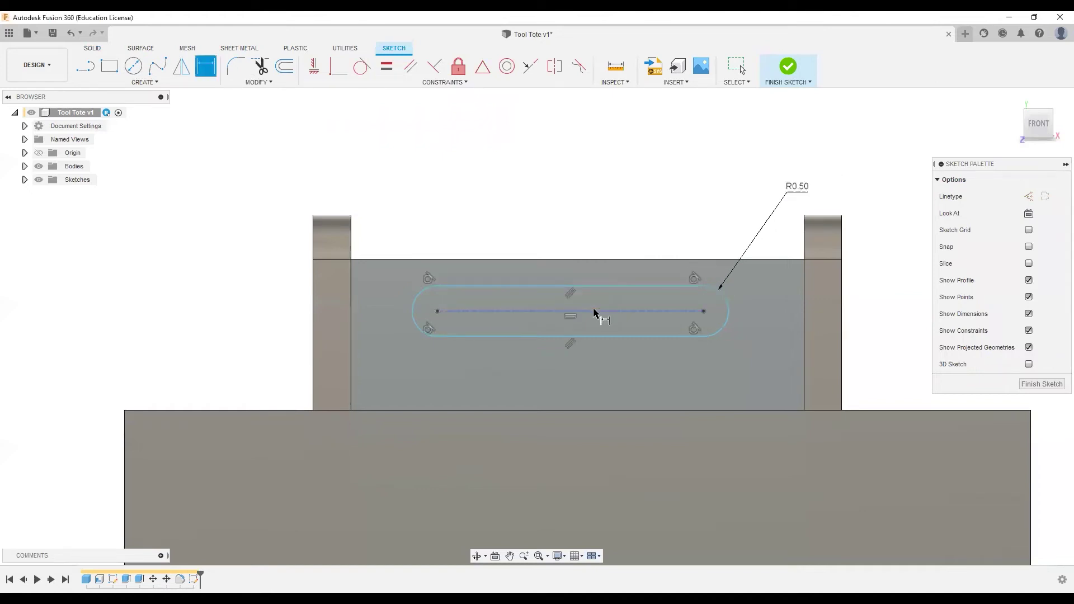
Dimension the slot's center-to-center distance at 5 in
click(594, 311)
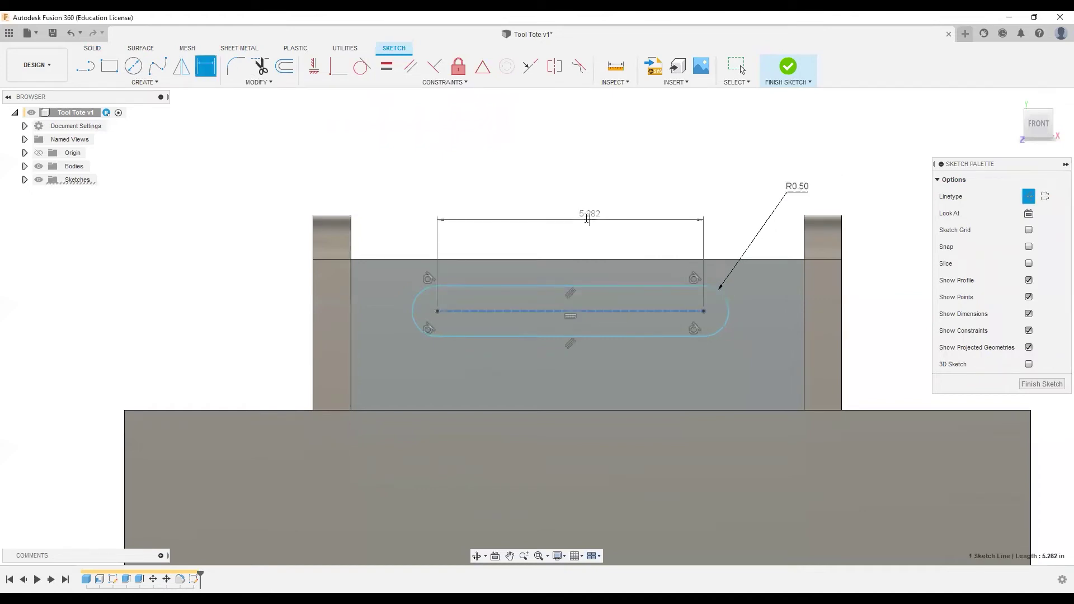
click(588, 219)
text(5)
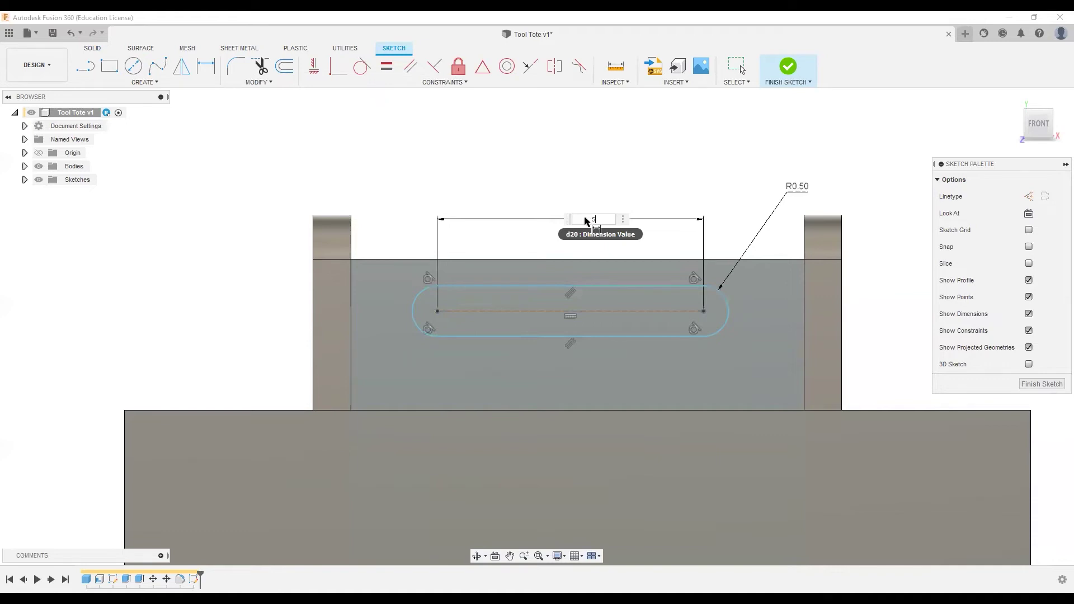
key(Return)
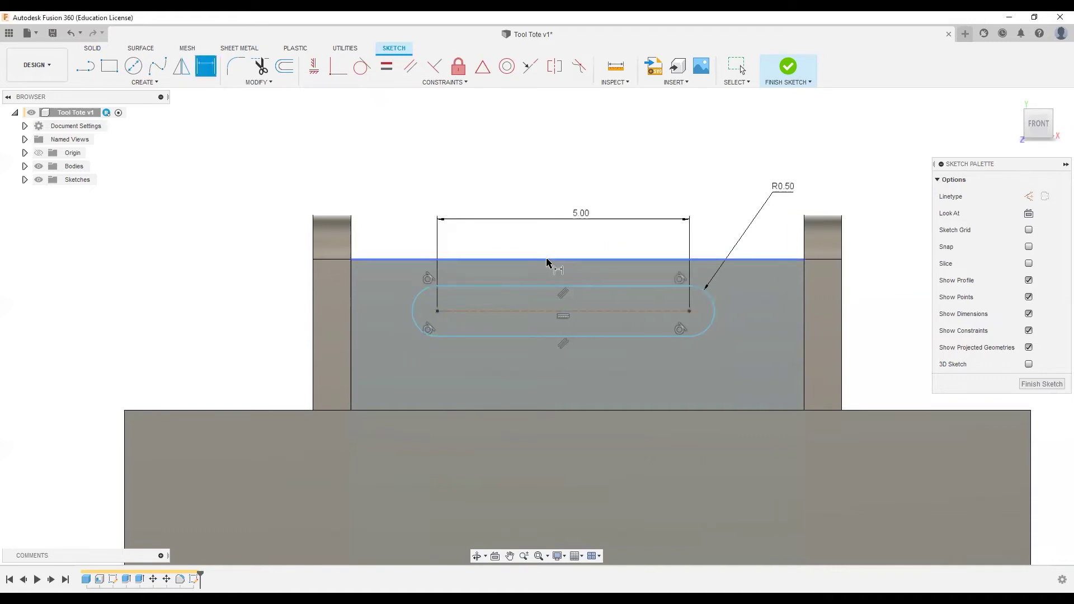
Dimension the slot's upper edge 0.75 in below the top edge of the middle divider
click(528, 244)
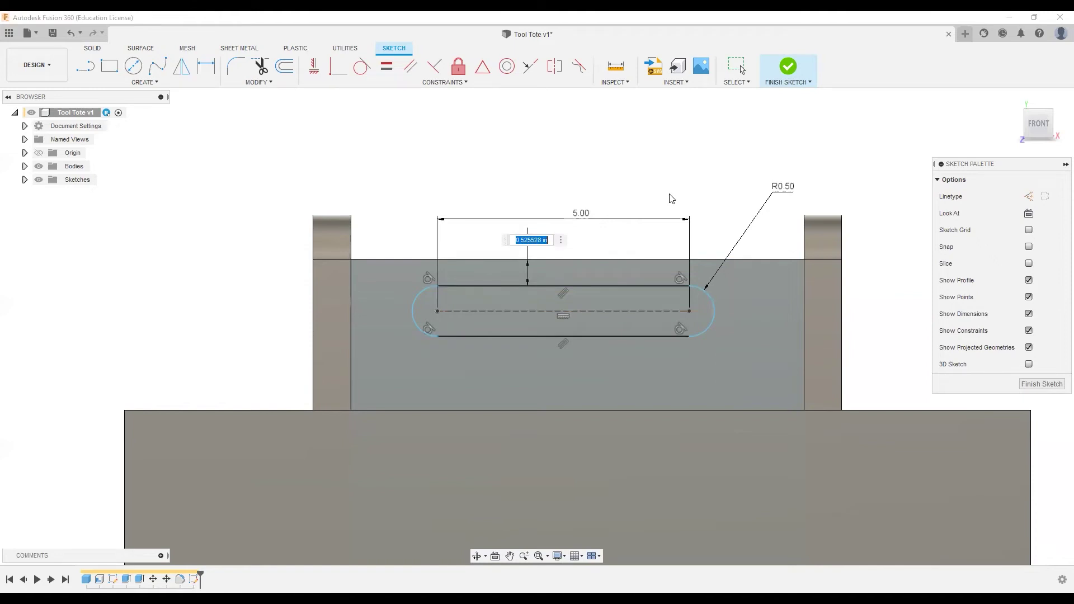
text(.75)
key(Return)
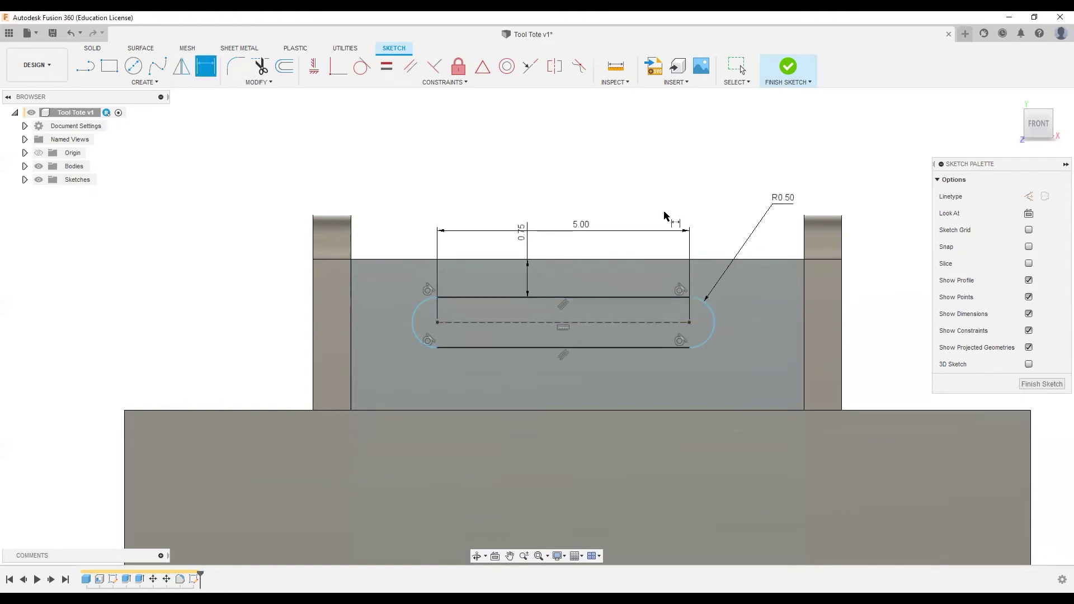
key(Escape)
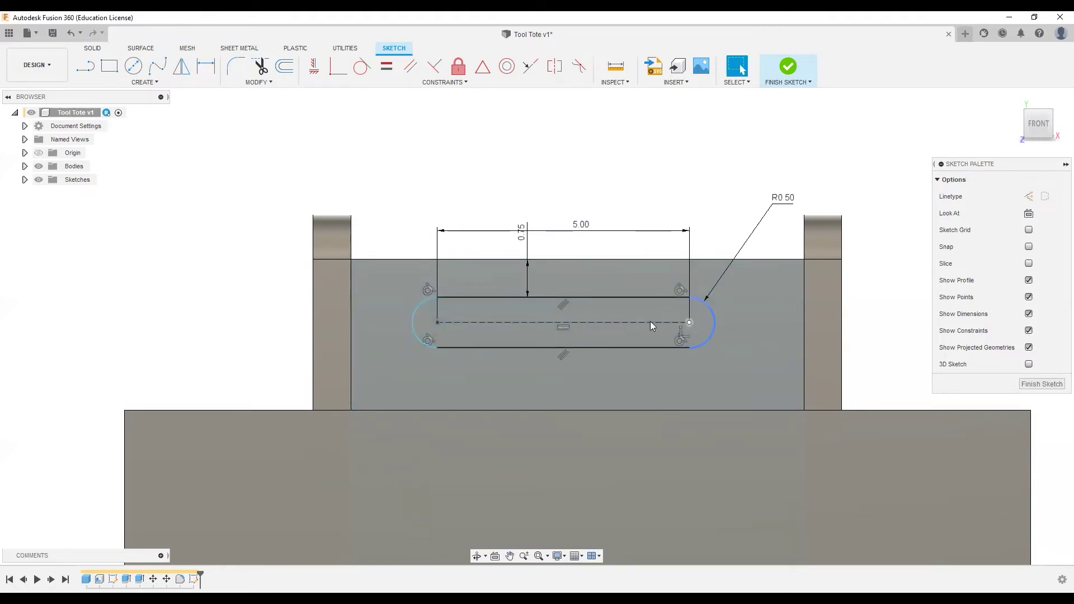
Center the slot by sketching a line between the midpoints of the divider's top edge and the slot's centerline, then constraining it vertical
drag(656, 325, 691, 324)
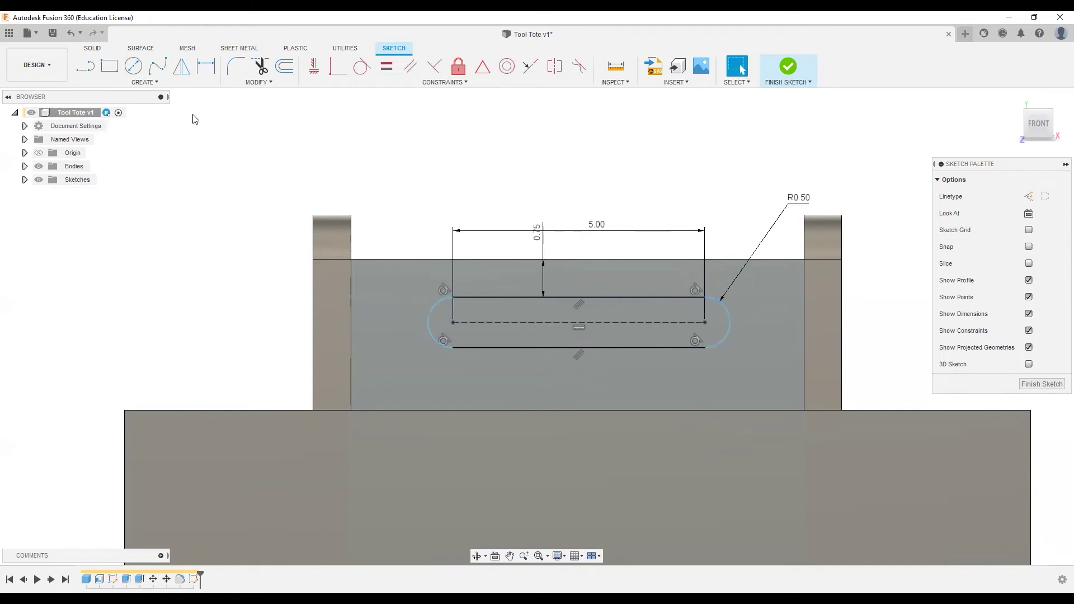
click(146, 82)
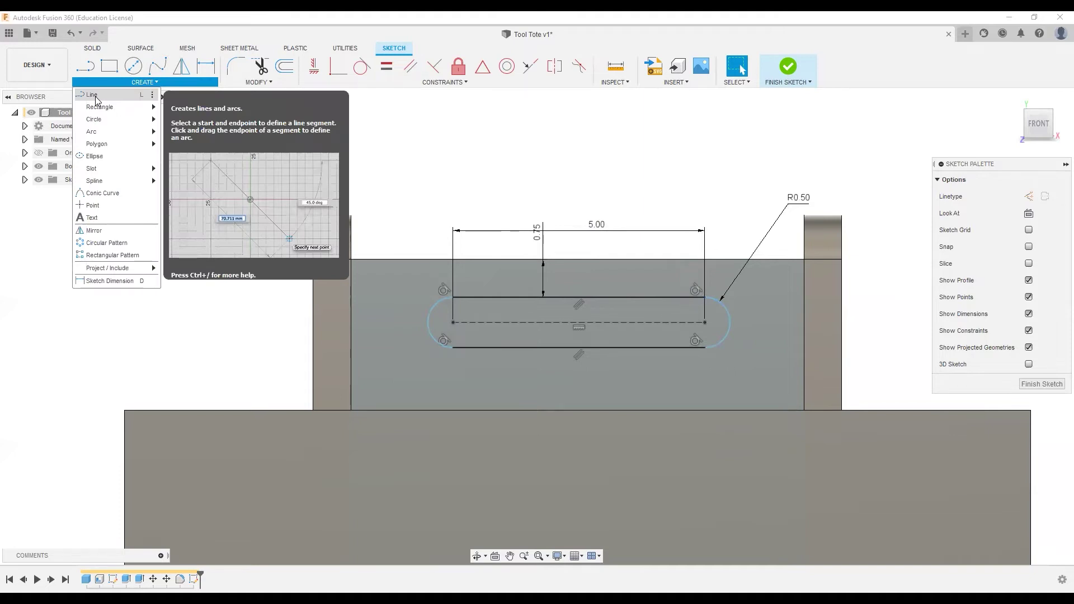
click(96, 96)
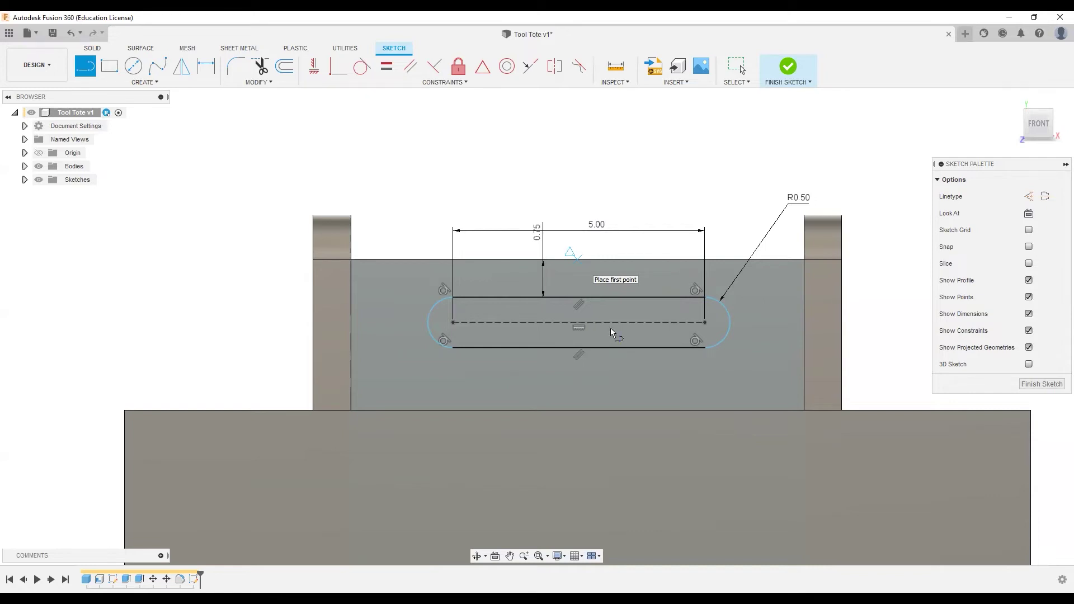
key(Escape)
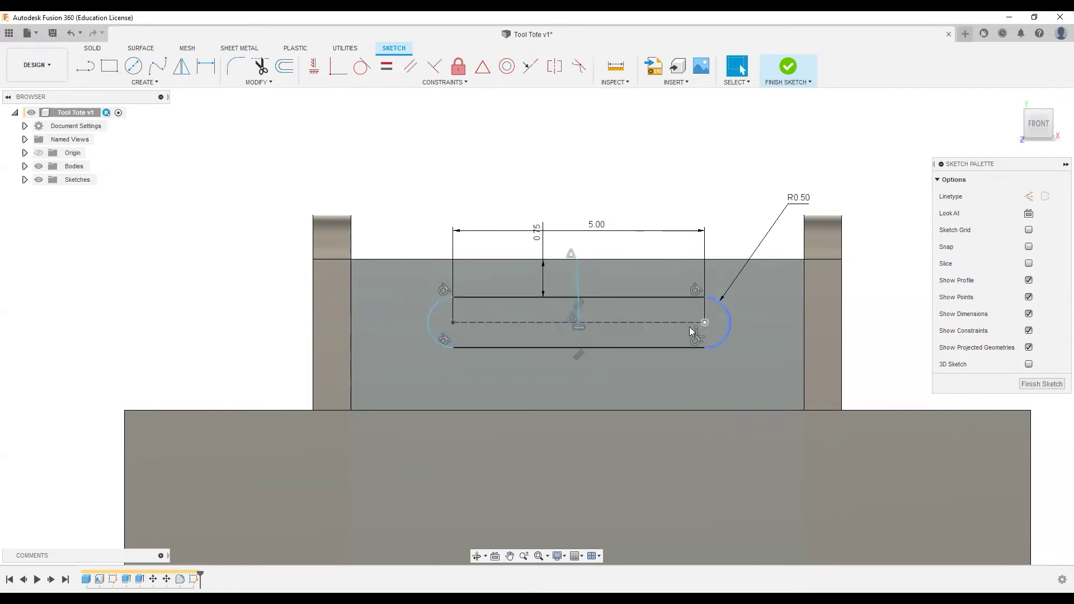
key(ctrl+z)
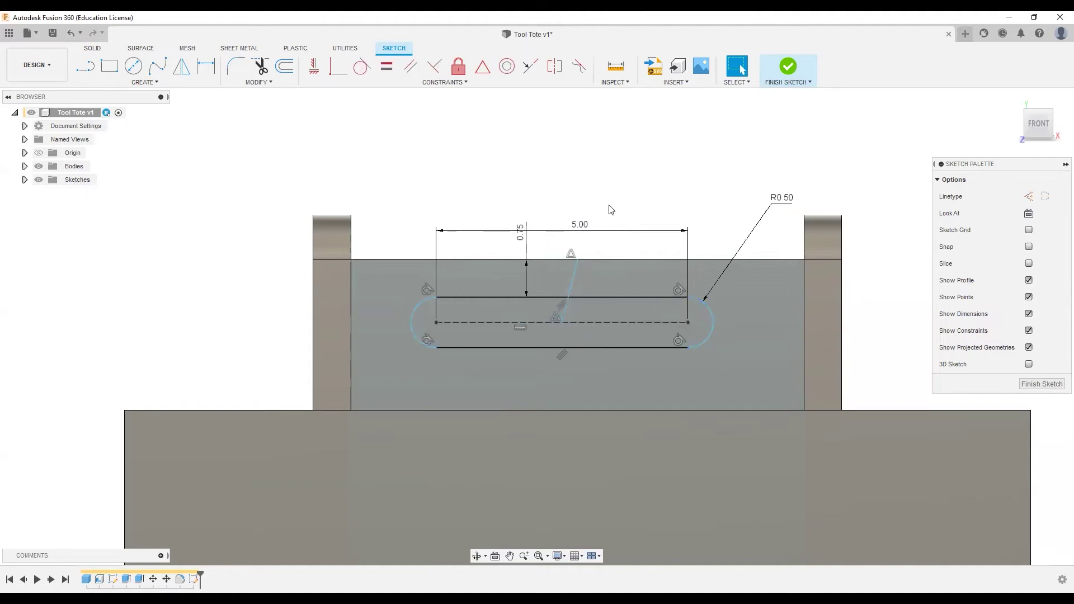
click(315, 69)
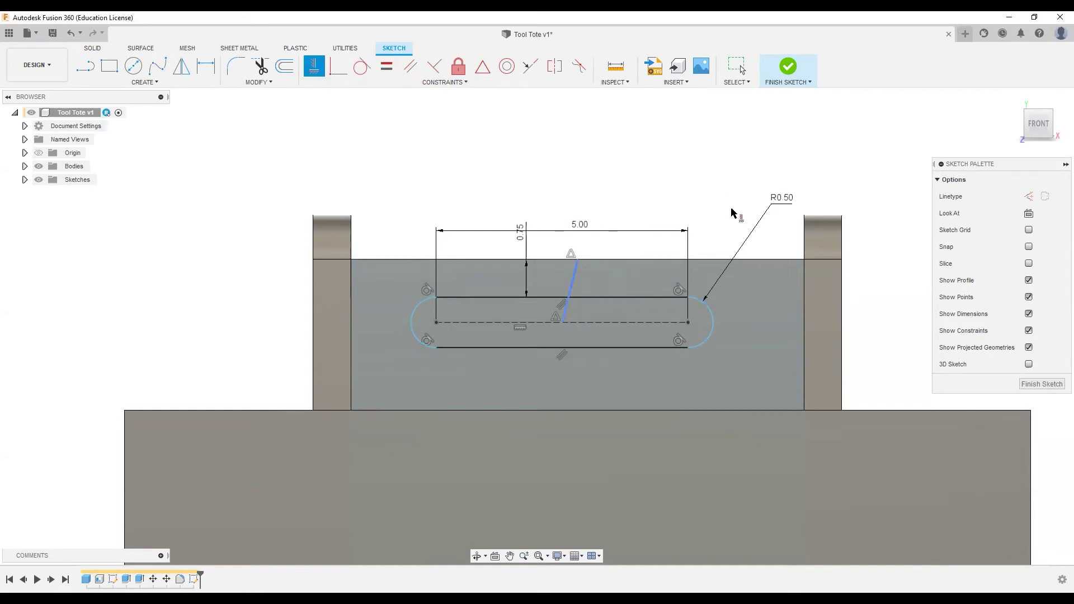
key(Escape)
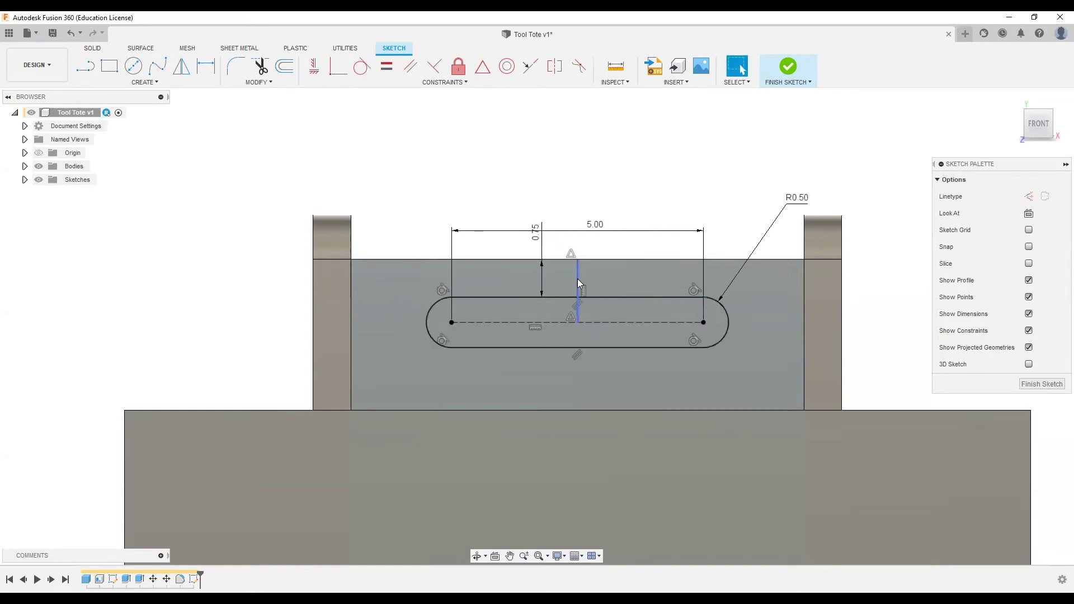
Convert the vertical centering line to construction geometry and finish the sketch
click(577, 279)
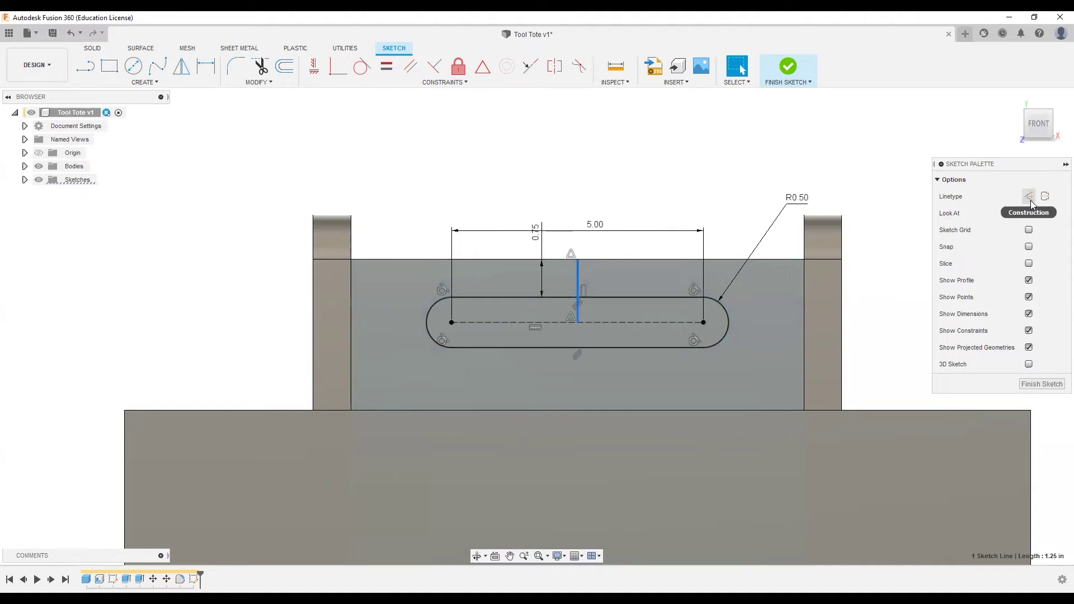
click(1029, 197)
click(625, 177)
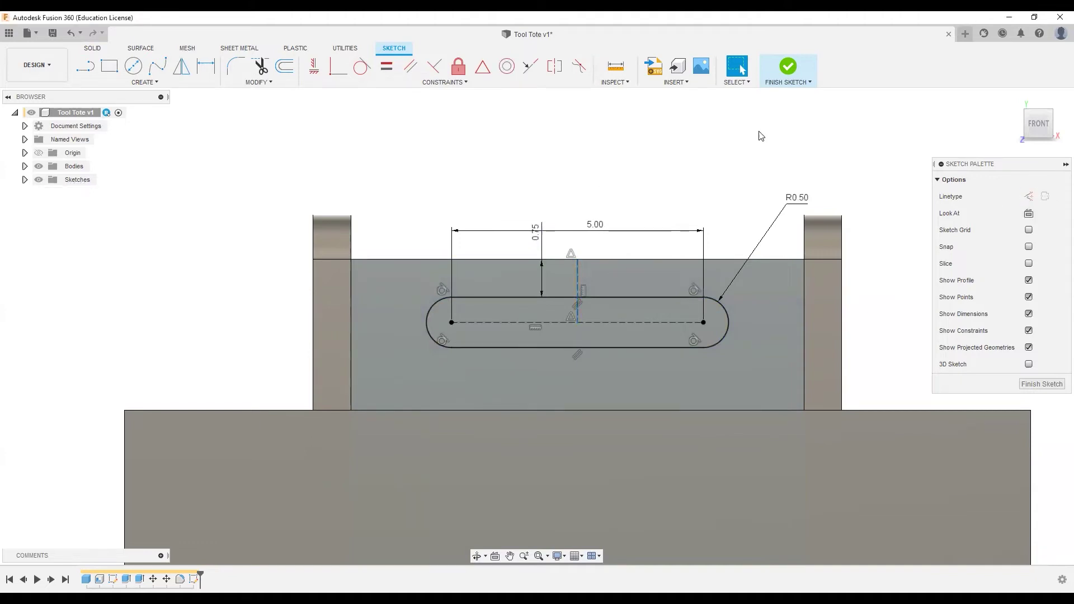
click(786, 68)
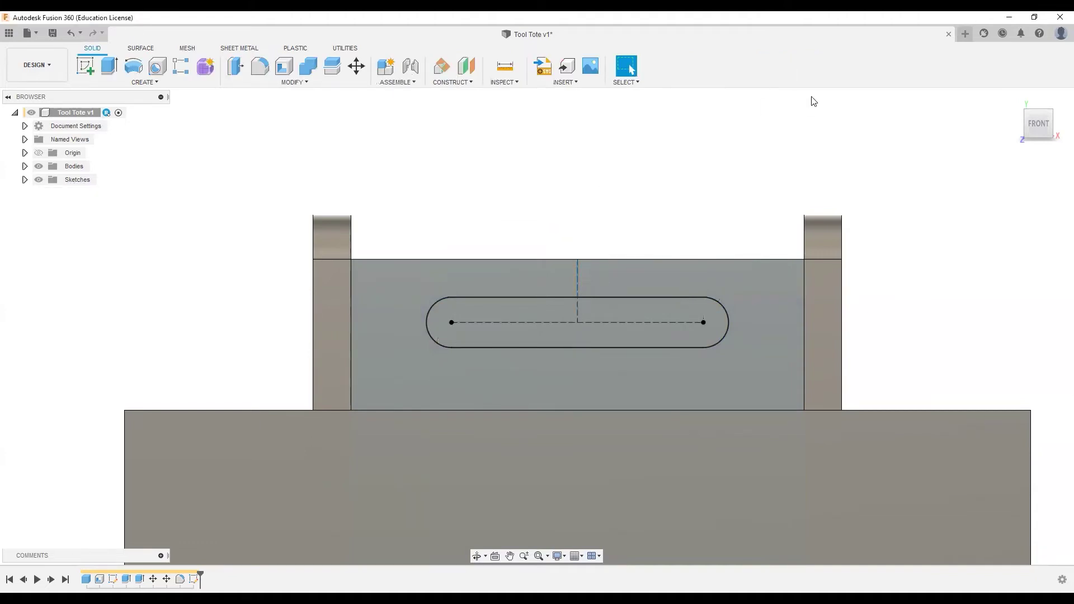
Extrude the slot profile -4 in as a cut to open the handle hole through the middle divider
scroll(542, 211, down, 3)
key(F6)
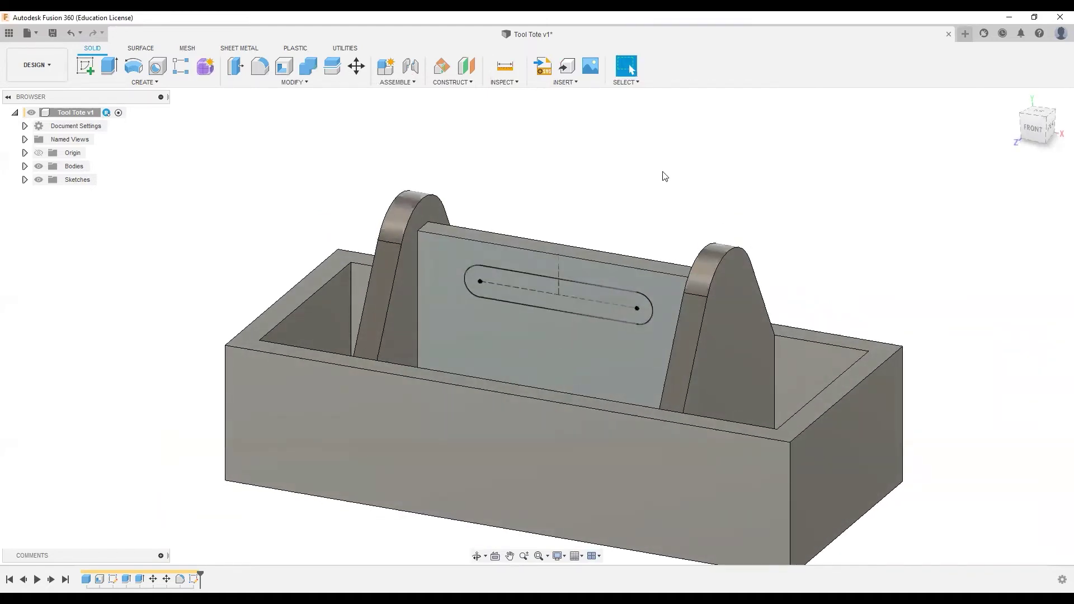
key(e)
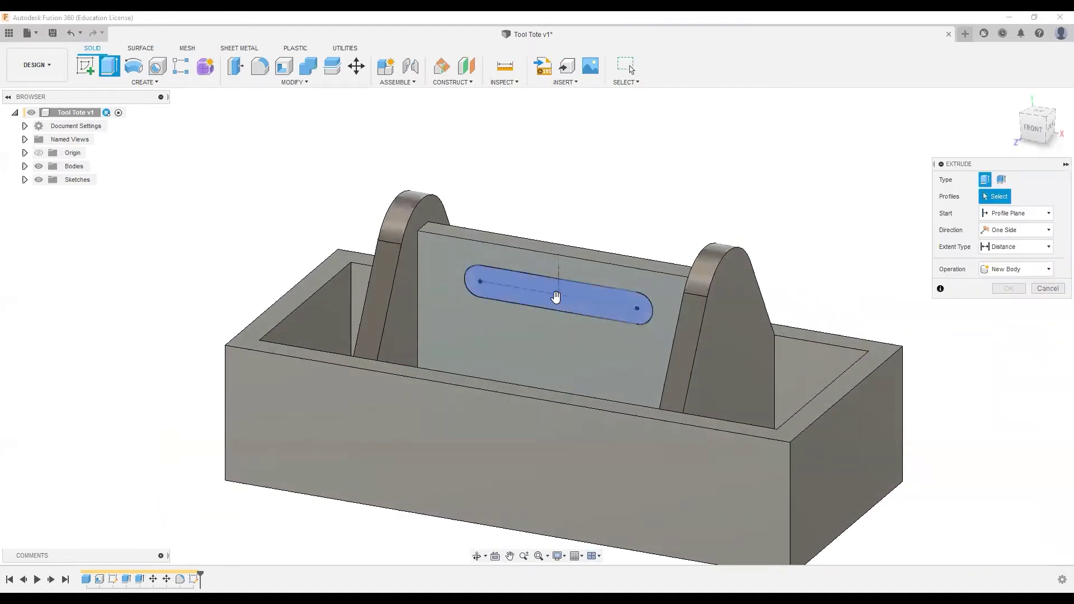
click(577, 292)
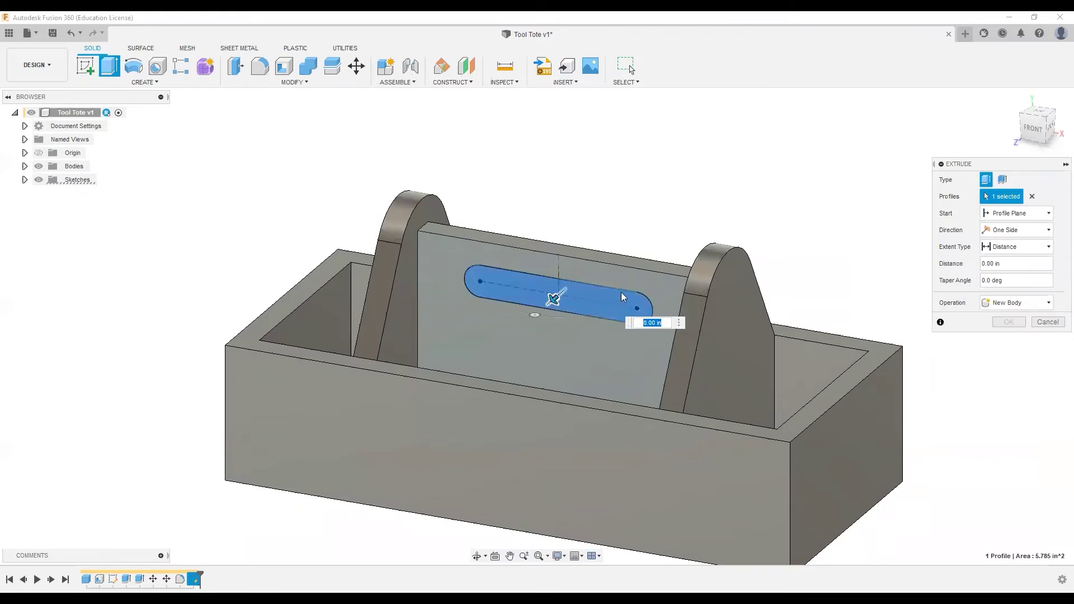
text(-4)
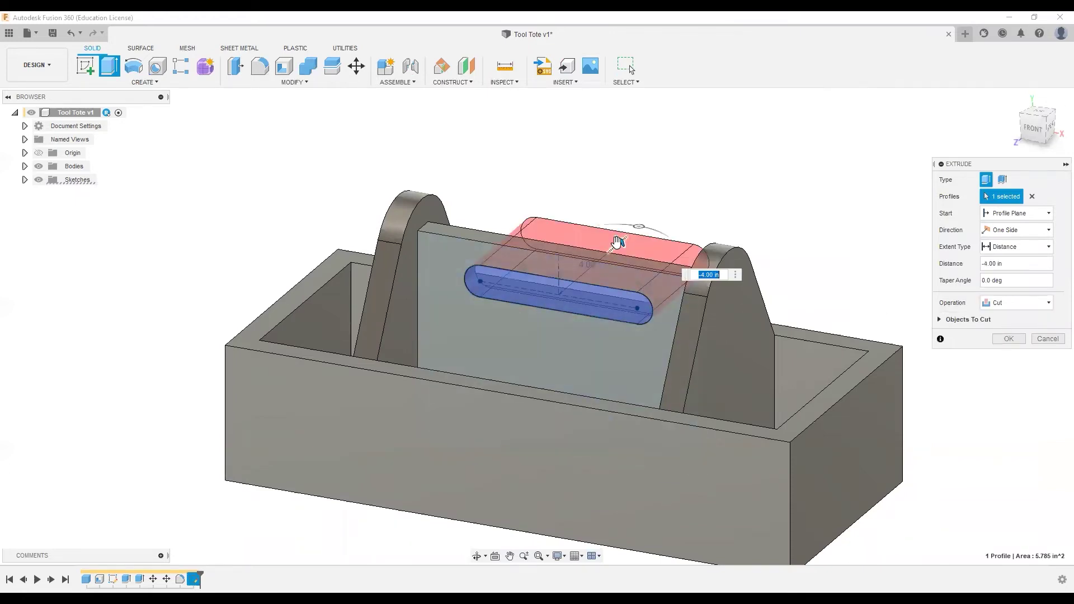
click(1015, 308)
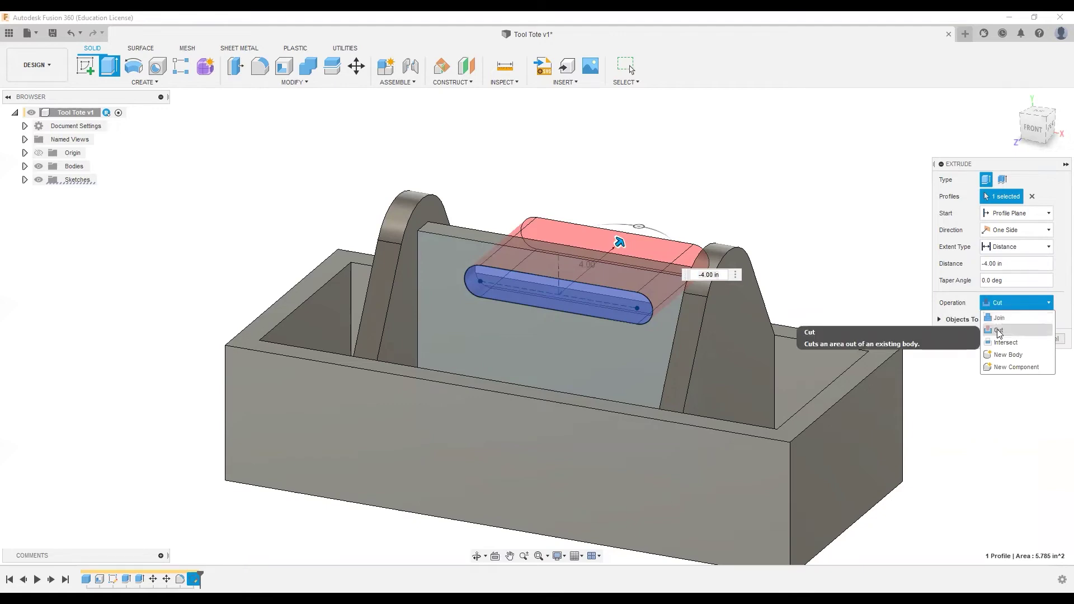
click(999, 331)
click(1016, 340)
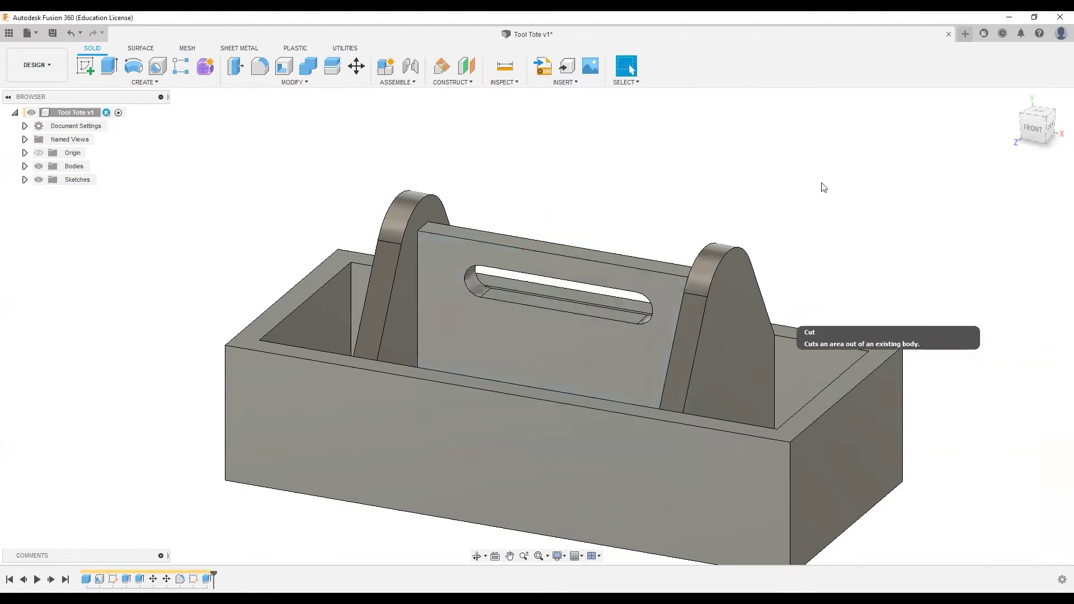
mouse_move(789, 198)
shift+middle_down()
mouse_move(776, 168)
mouse_move(774, 201)
mouse_move(685, 217)
mouse_move(763, 194)
mouse_move(778, 208)
shift+middle_up()
shift+middle_drag(512, 193, 610, 193)
scroll(598, 202, down, 3)
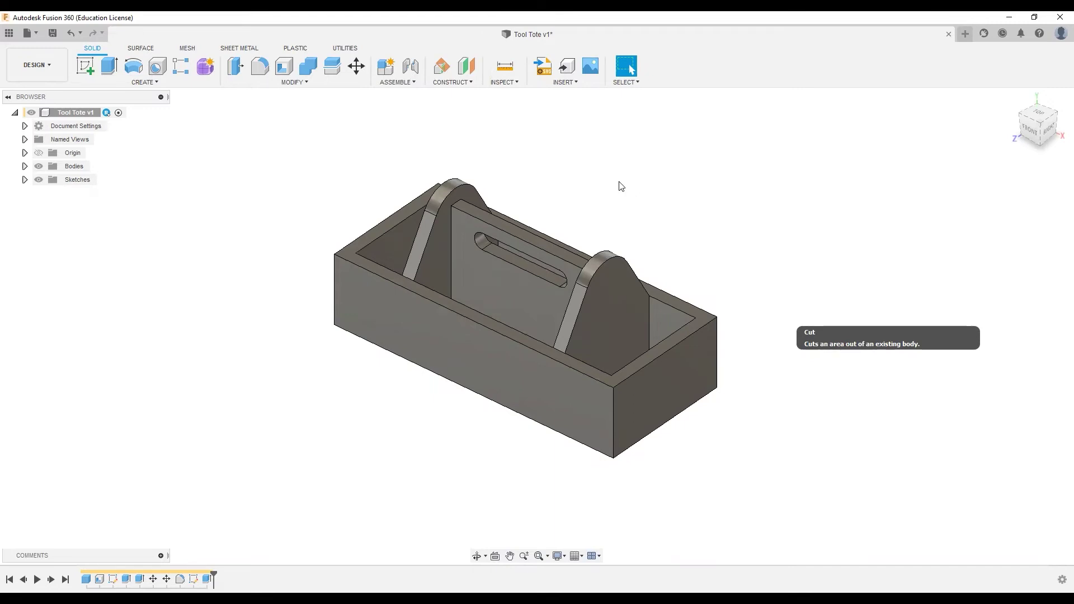
scroll(613, 235, down, 1)
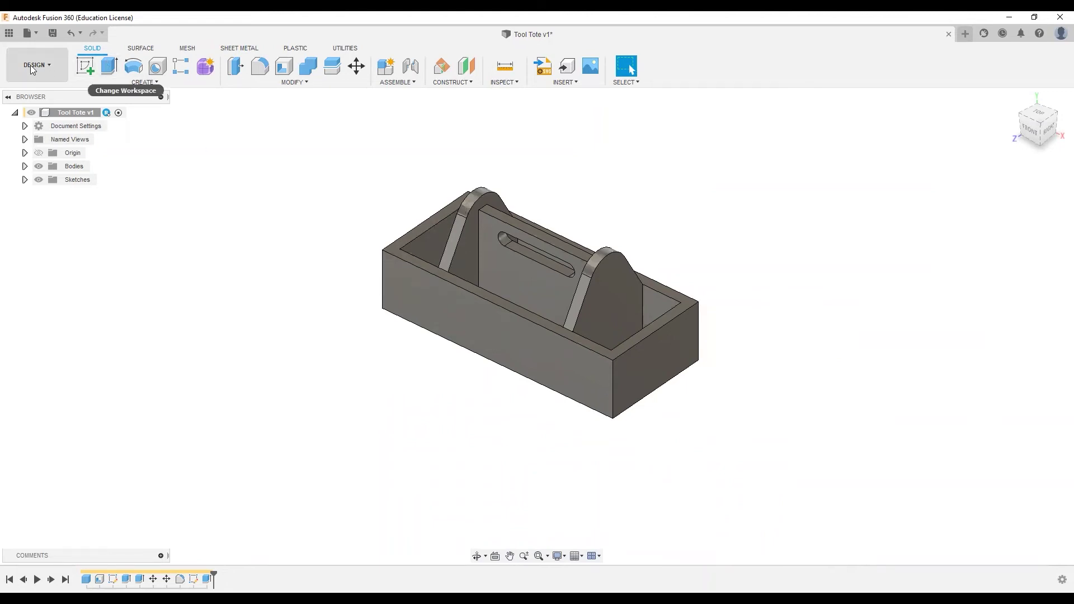
Create a new drawing from the full-assembly design on an A (8.5in x 11in) sheet, using the ASME standard and inches
click(47, 67)
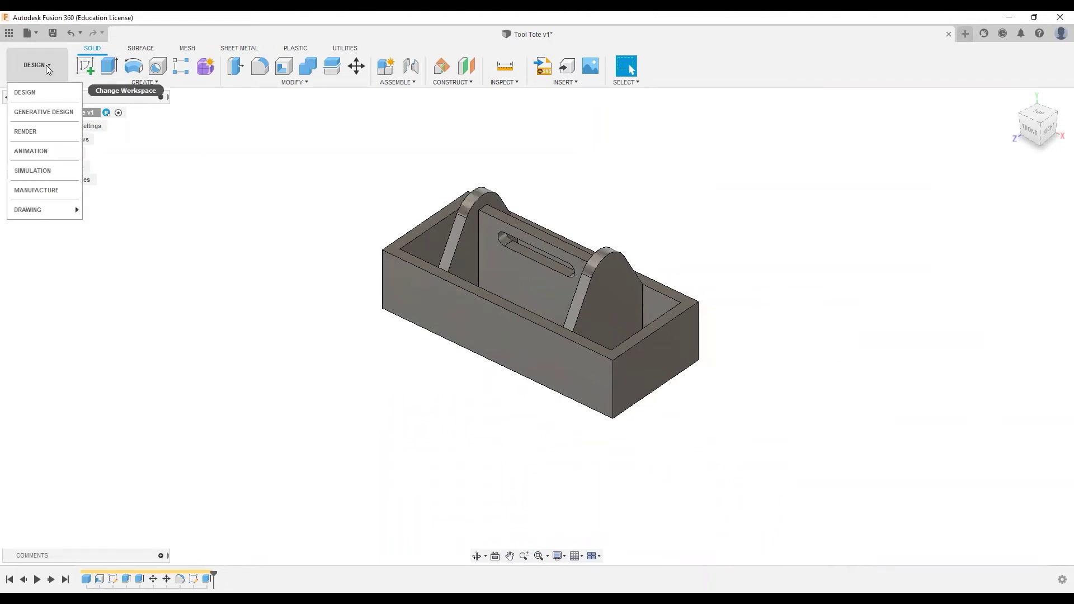
mouse_move(40, 209)
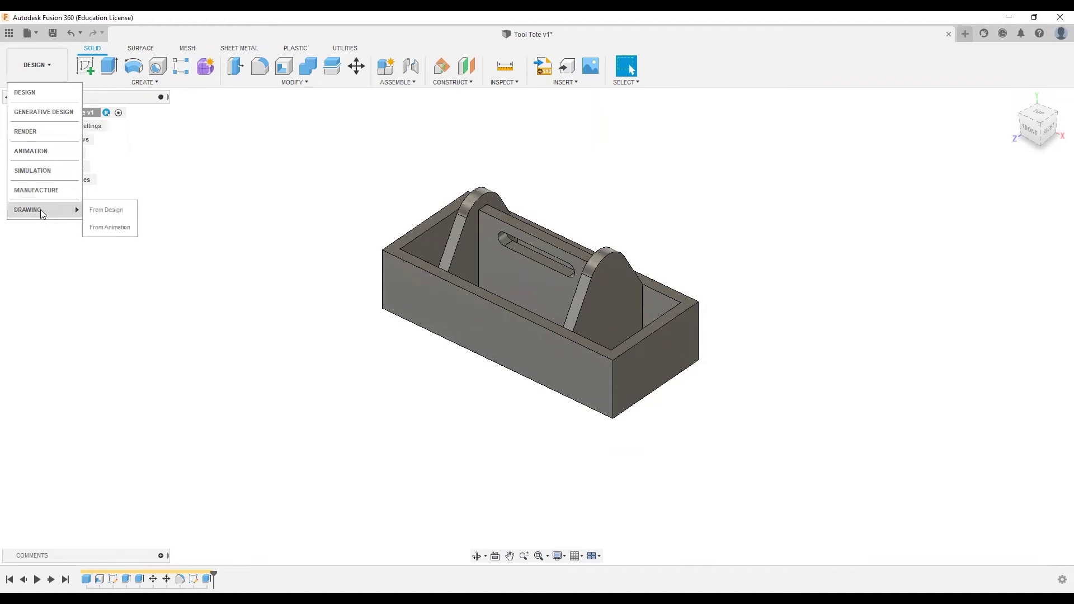
click(107, 215)
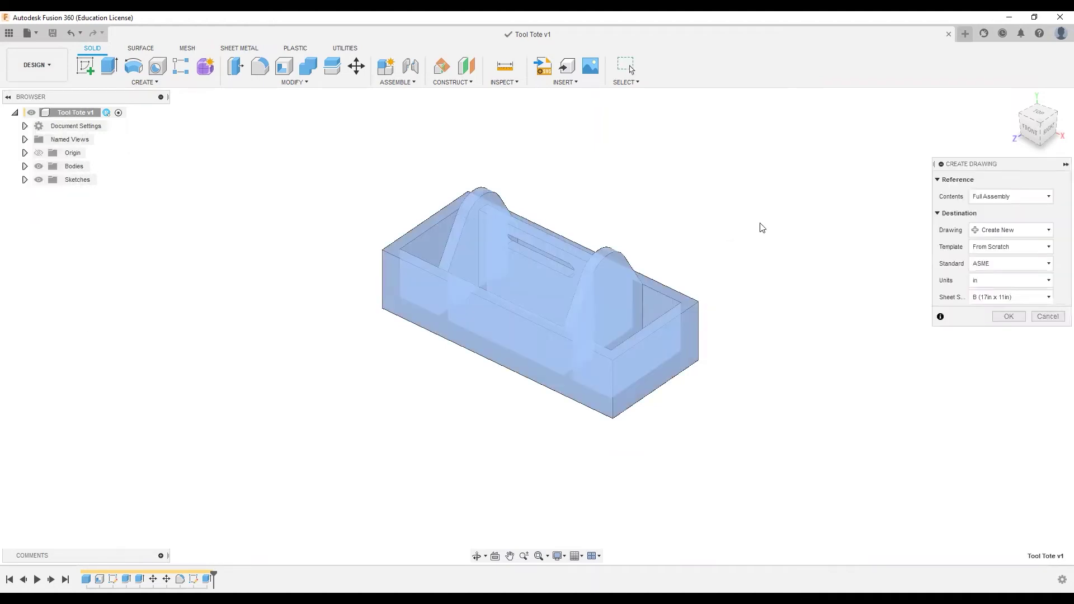
click(1019, 299)
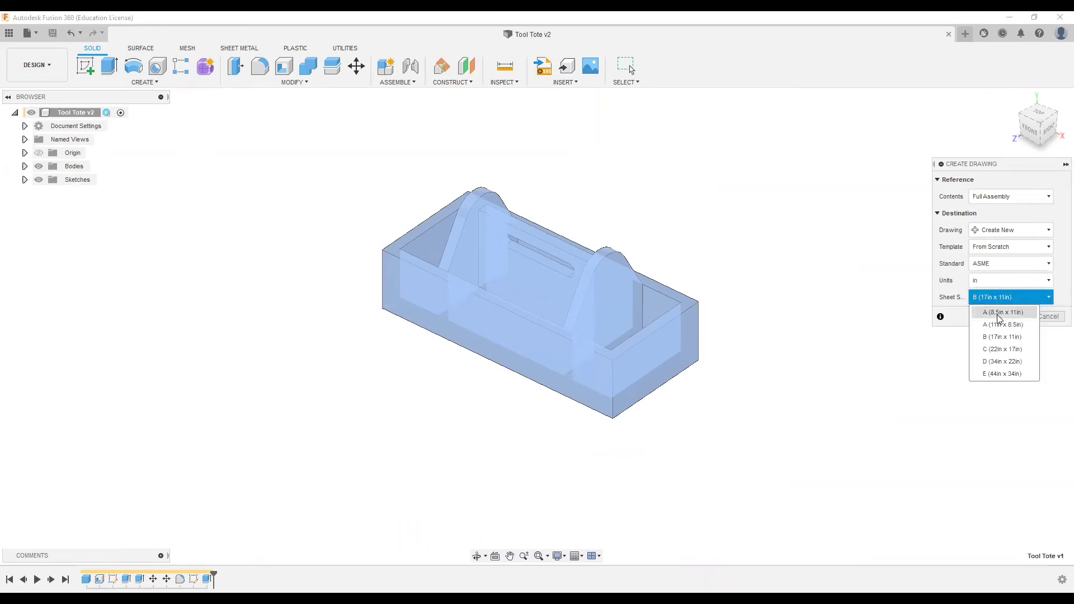
click(1004, 313)
click(1010, 316)
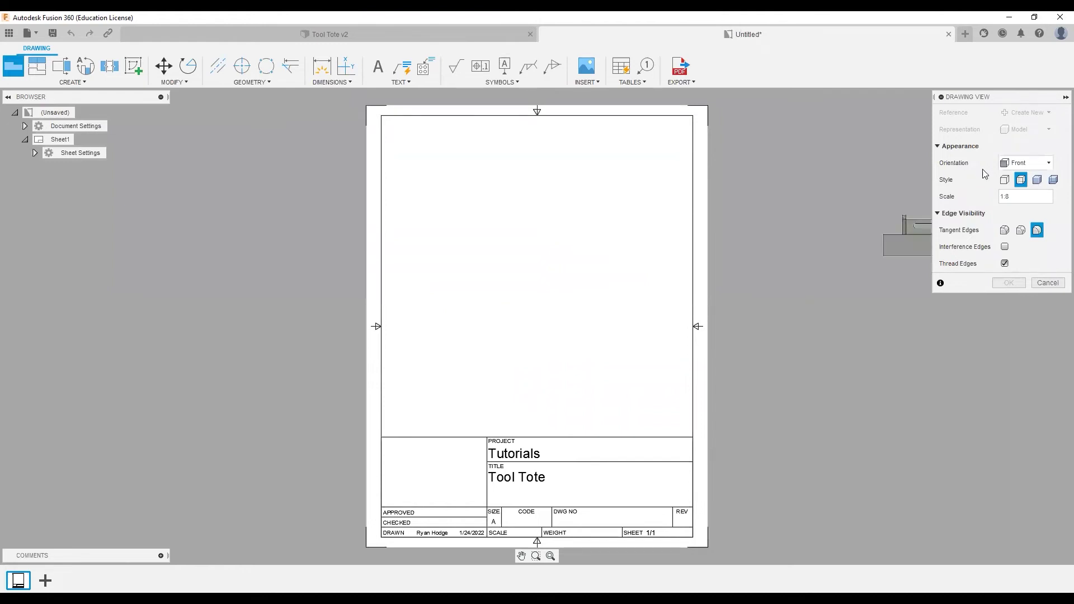
Place a base view in the FRONT orientation at 1:5 scale in the lower-left area of the sheet, above the title block
click(1025, 164)
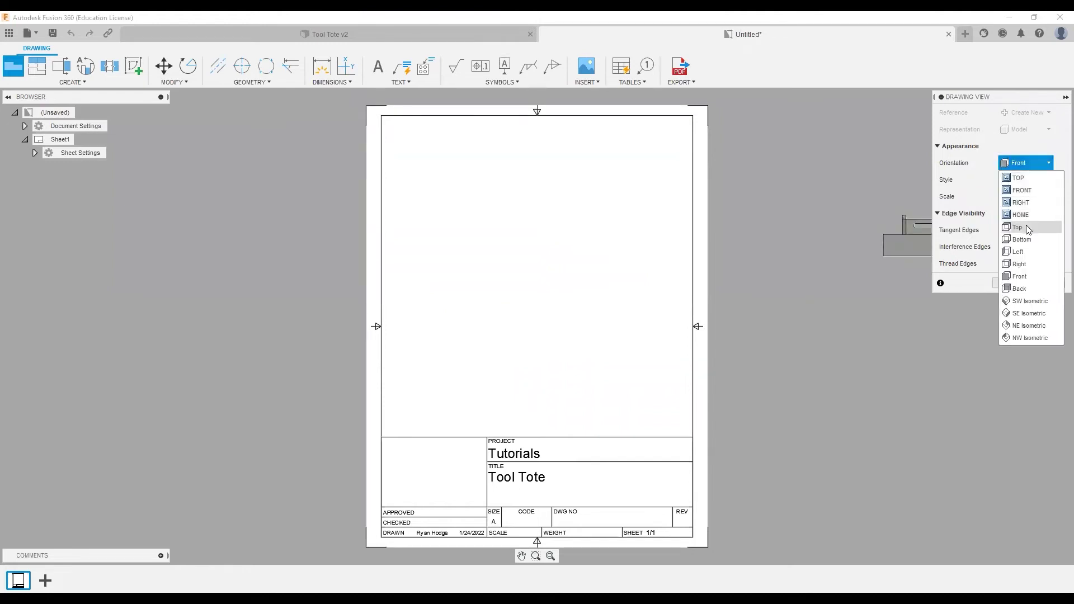
click(1019, 191)
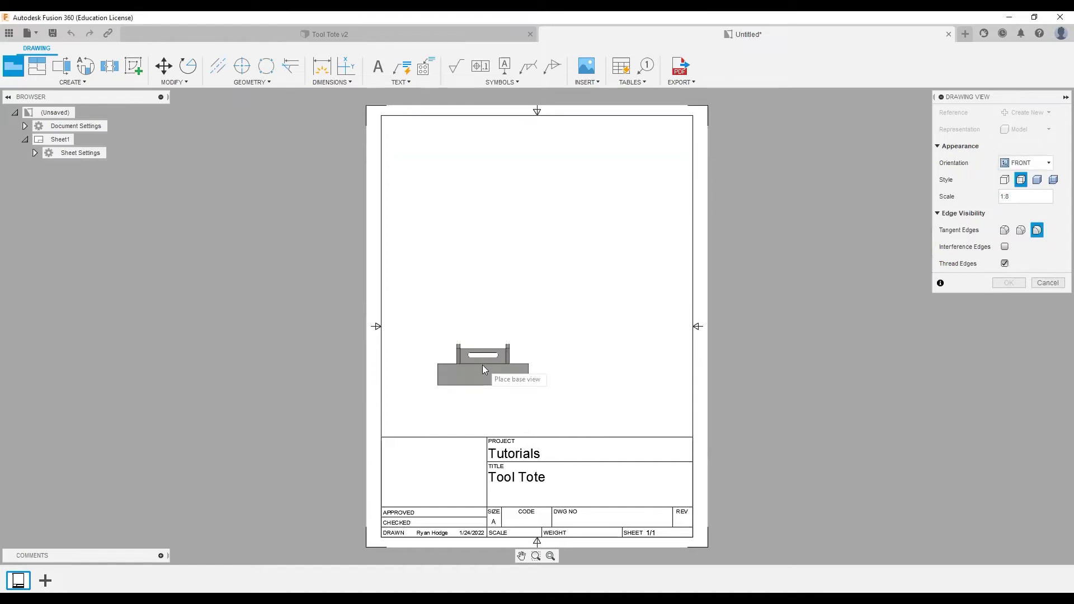
click(1058, 197)
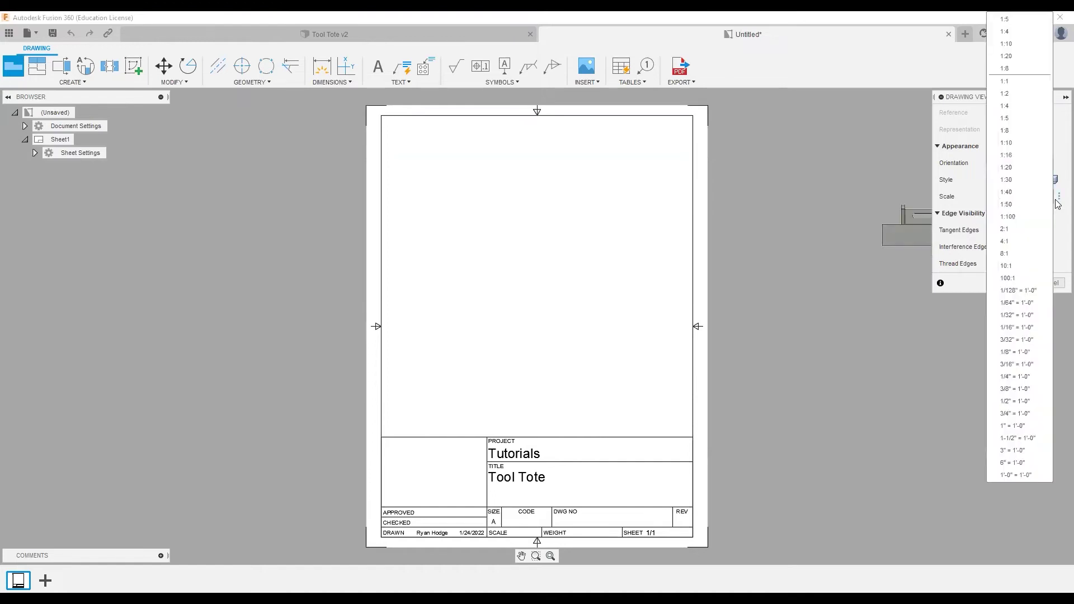
click(1015, 117)
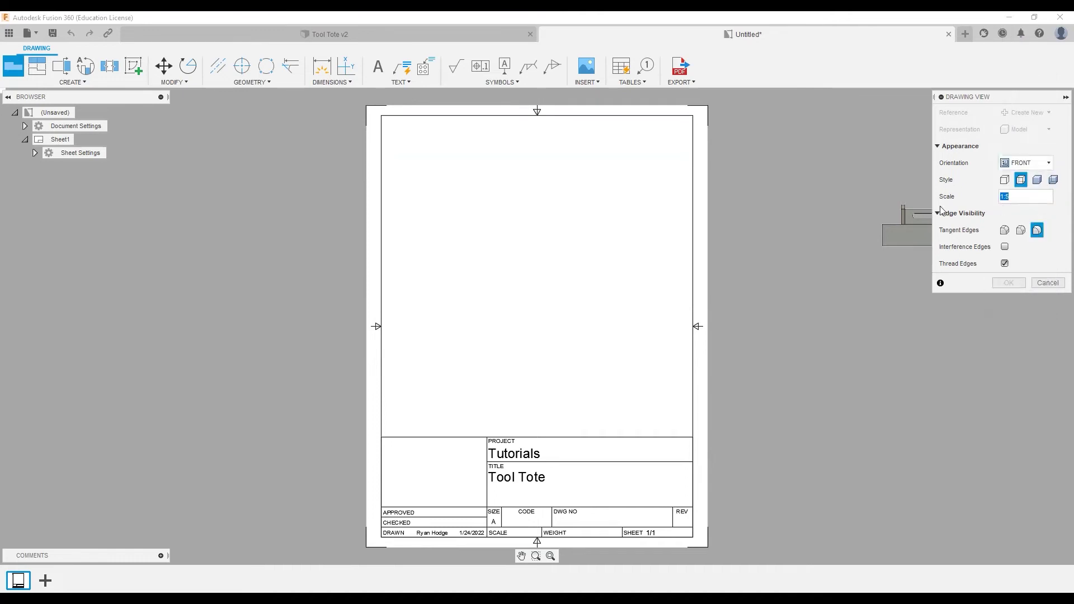
click(469, 364)
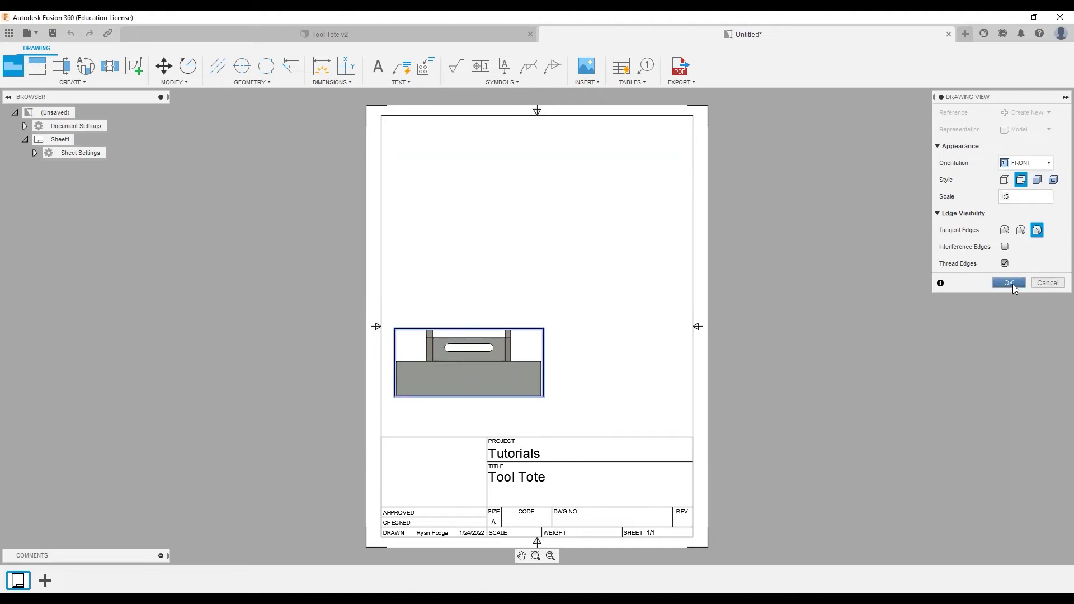
click(1008, 283)
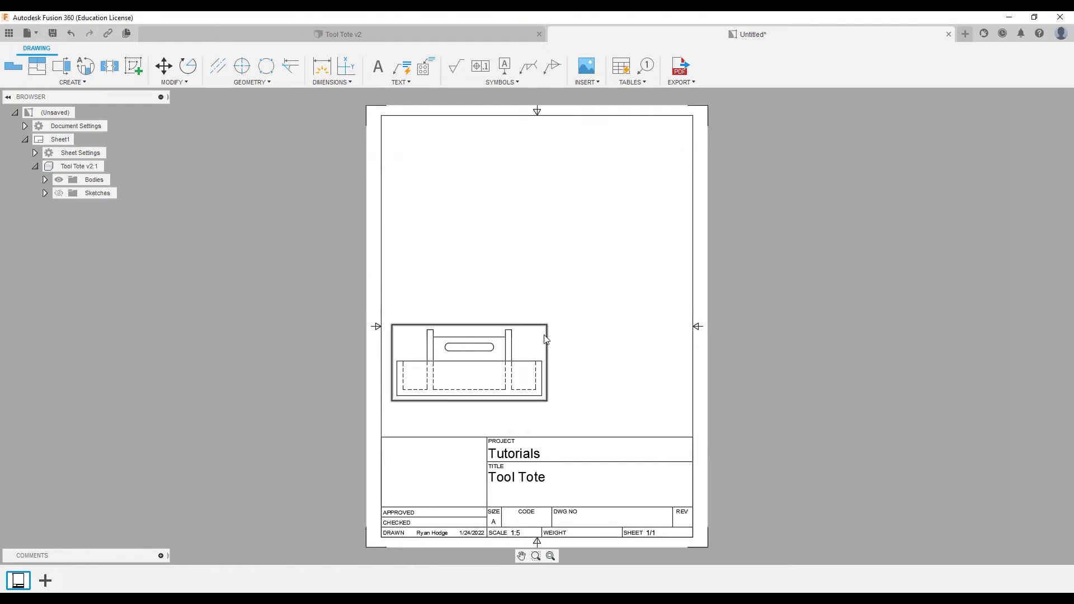
Project top, right-side and isometric views from the front base view onto the sheet
click(479, 356)
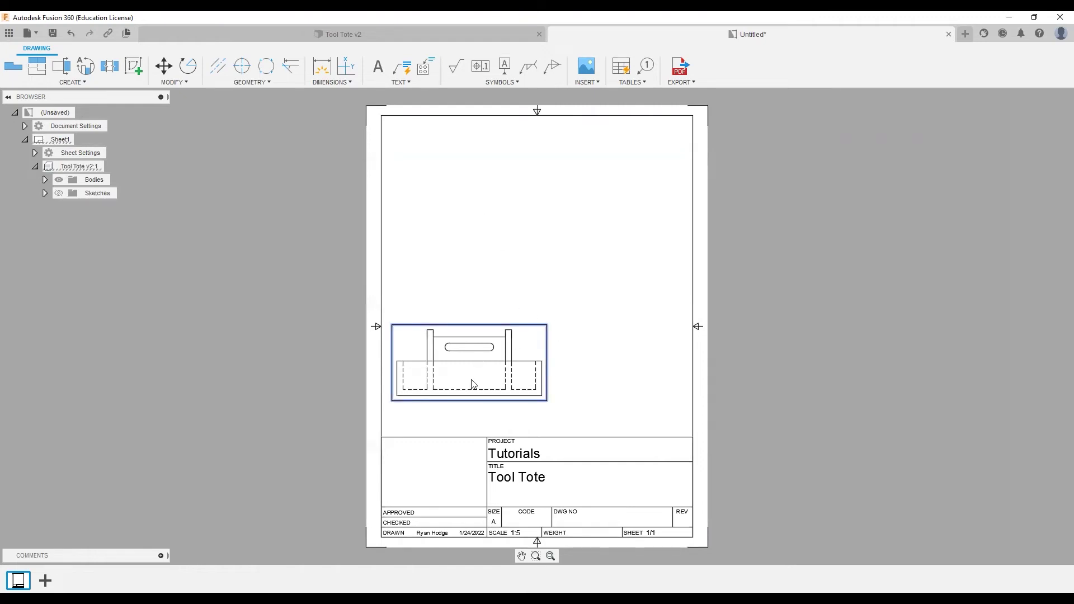
click(75, 82)
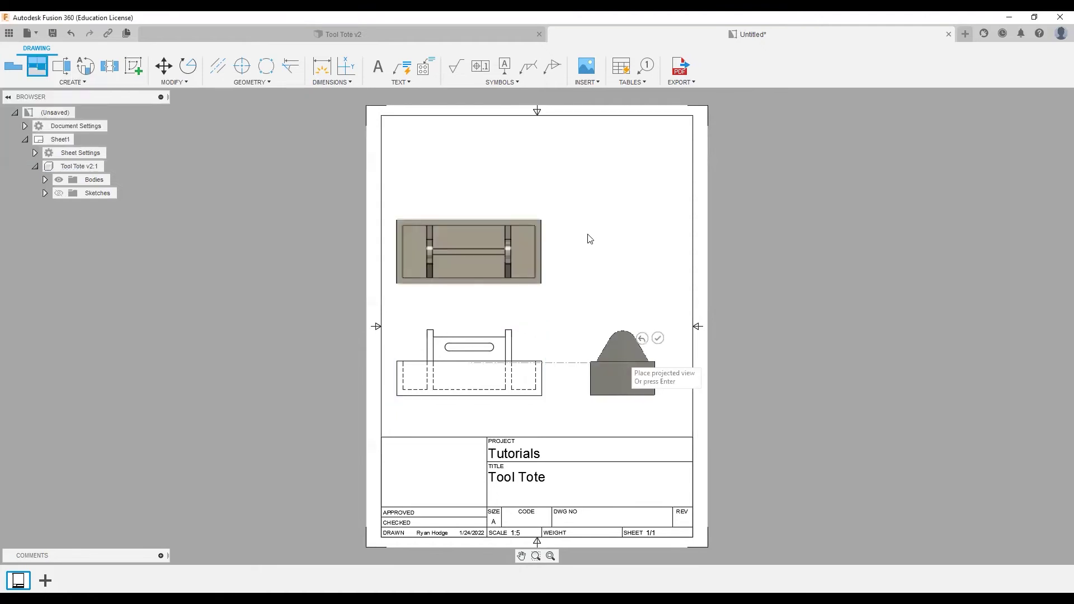
click(614, 159)
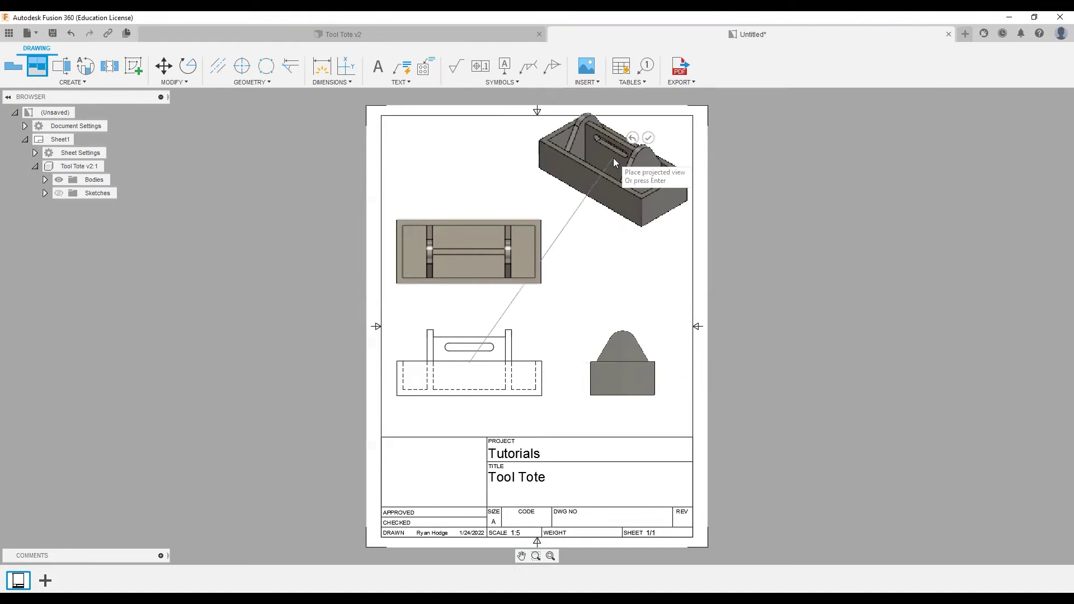
click(649, 138)
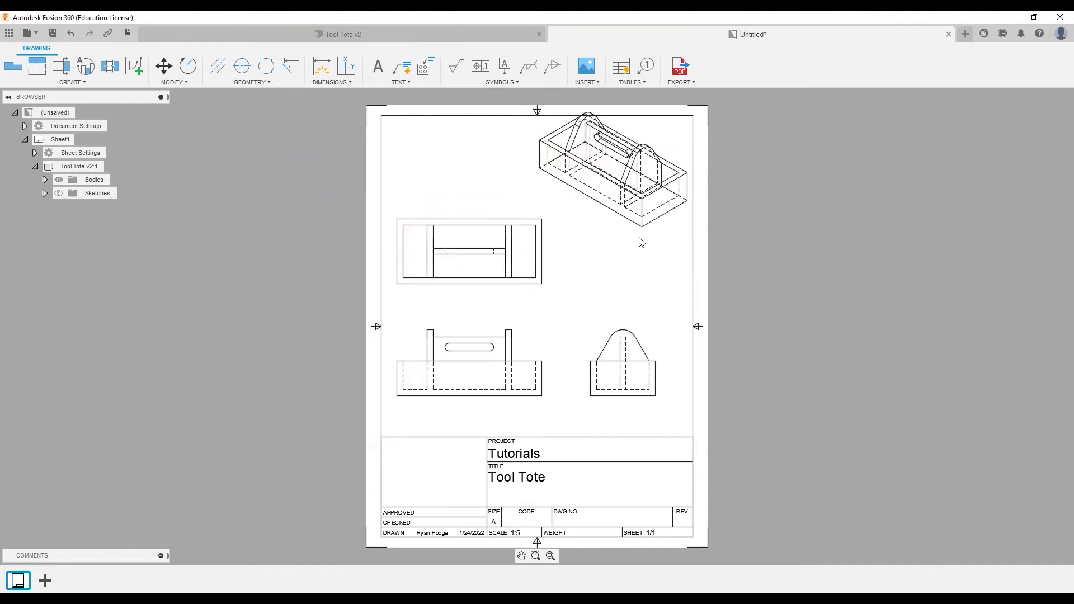
Reposition the isometric, top, front and right-side views so they are spaced within the sheet border with room for dimensions
click(616, 190)
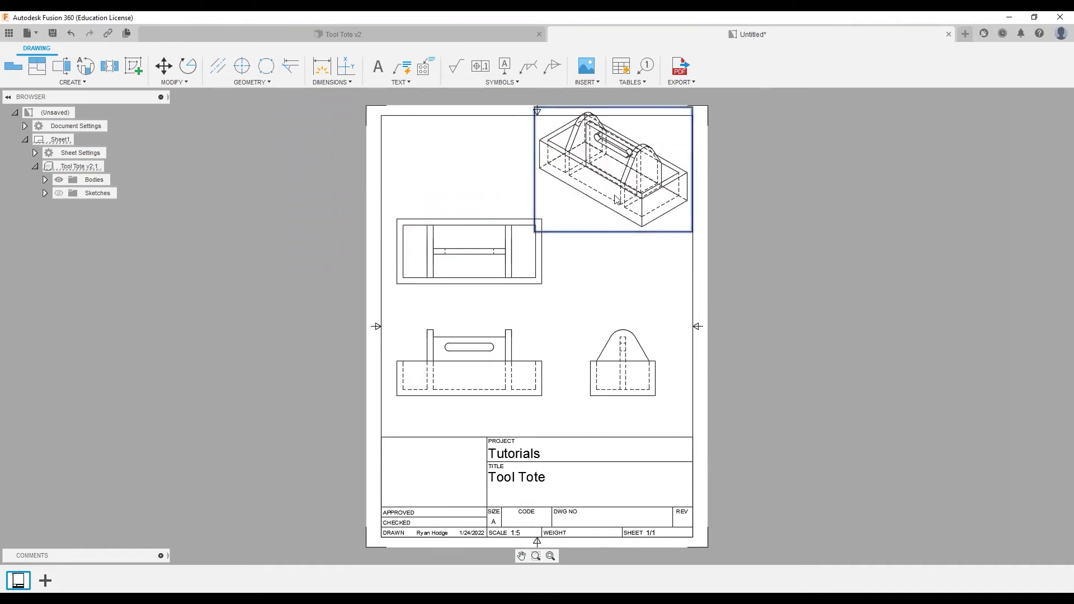
drag(616, 199, 614, 206)
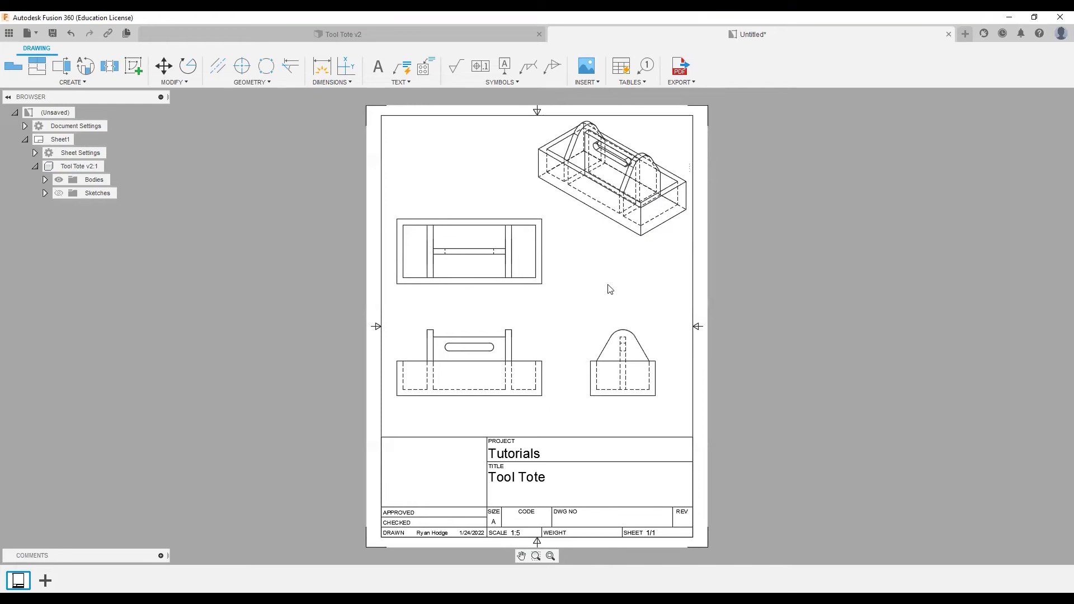
click(494, 254)
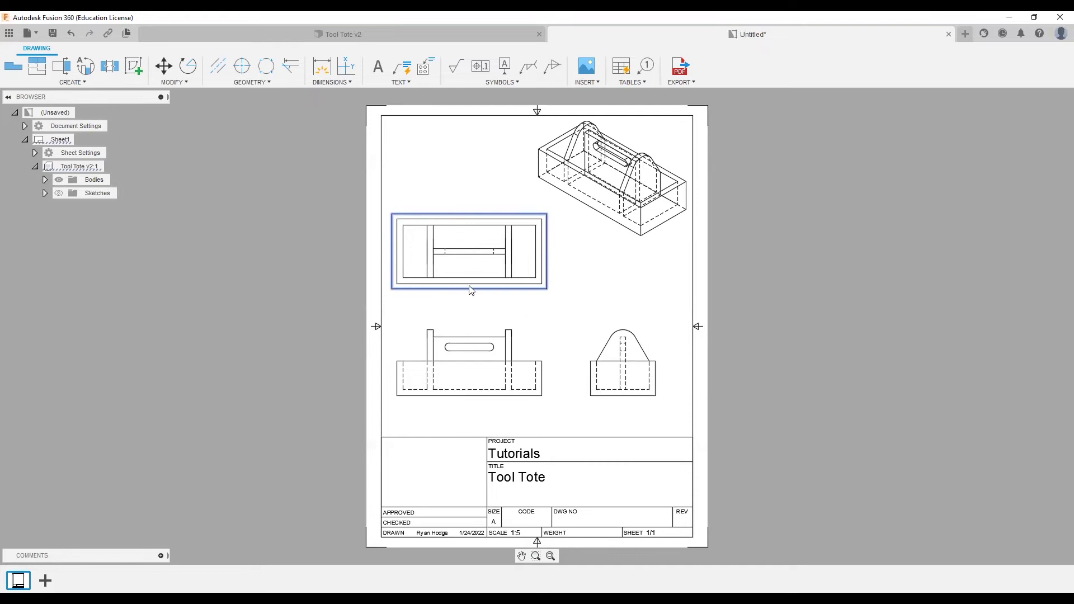
click(473, 305)
click(468, 364)
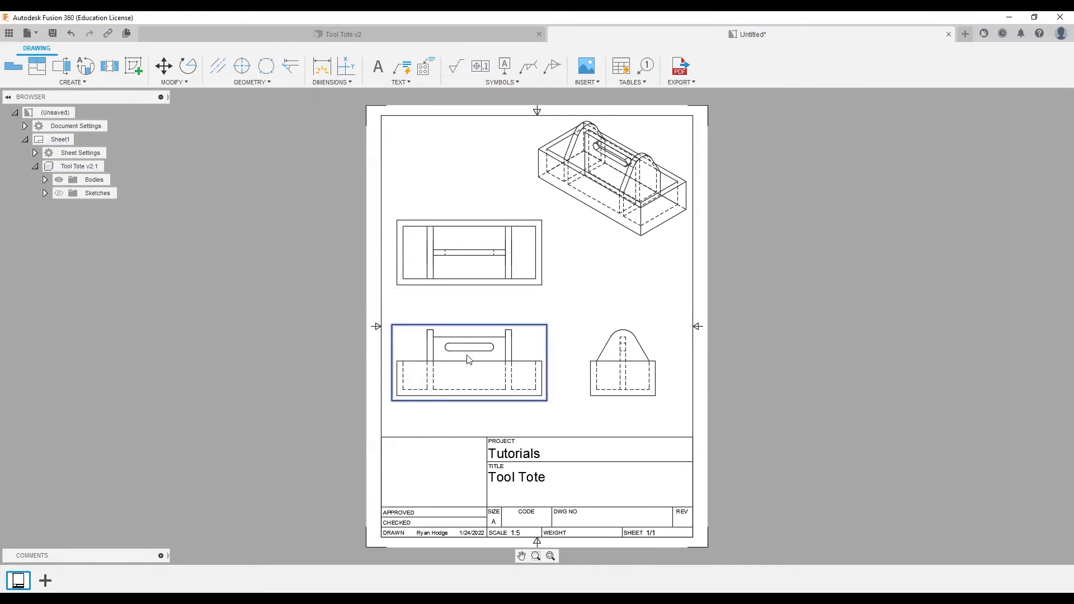
drag(469, 359, 470, 351)
click(635, 358)
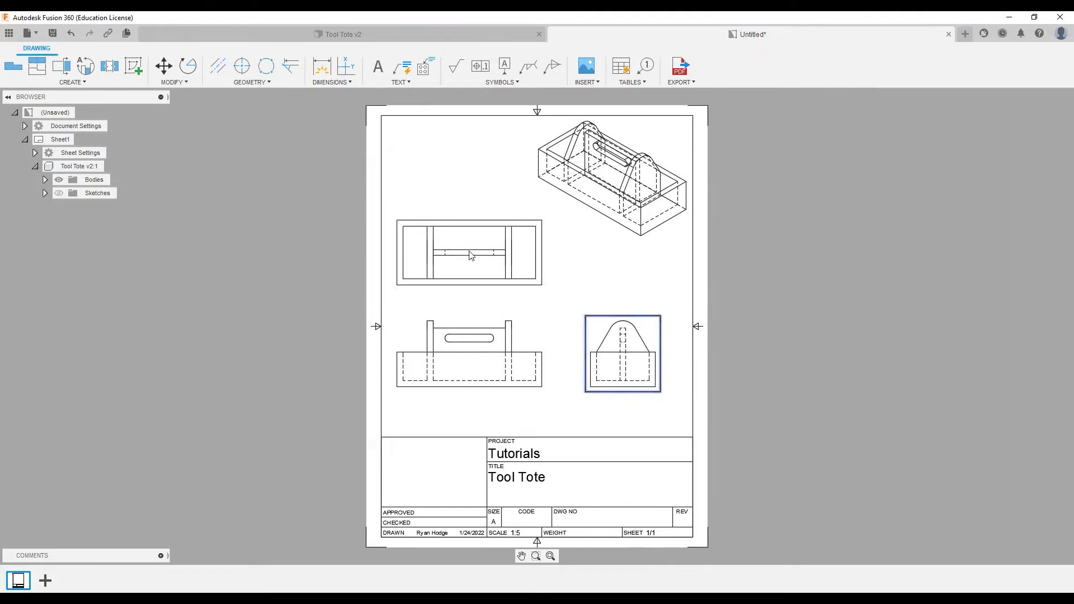
click(597, 274)
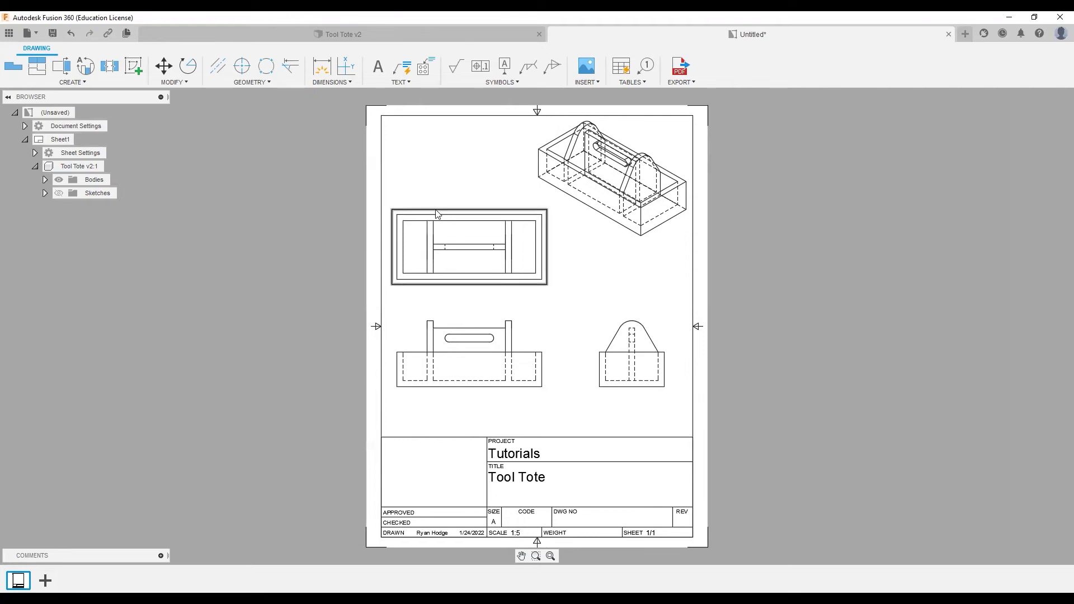
Dimension the top, front and right-side views, including the right end compartment's width above the top view
click(334, 83)
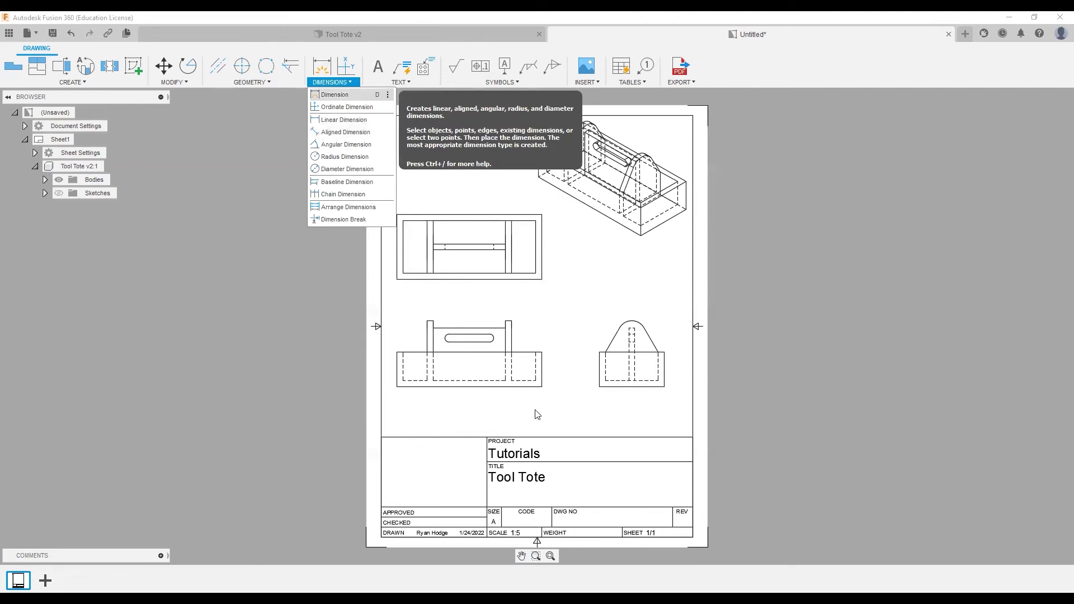
key(d)
scroll(471, 264, up, 3)
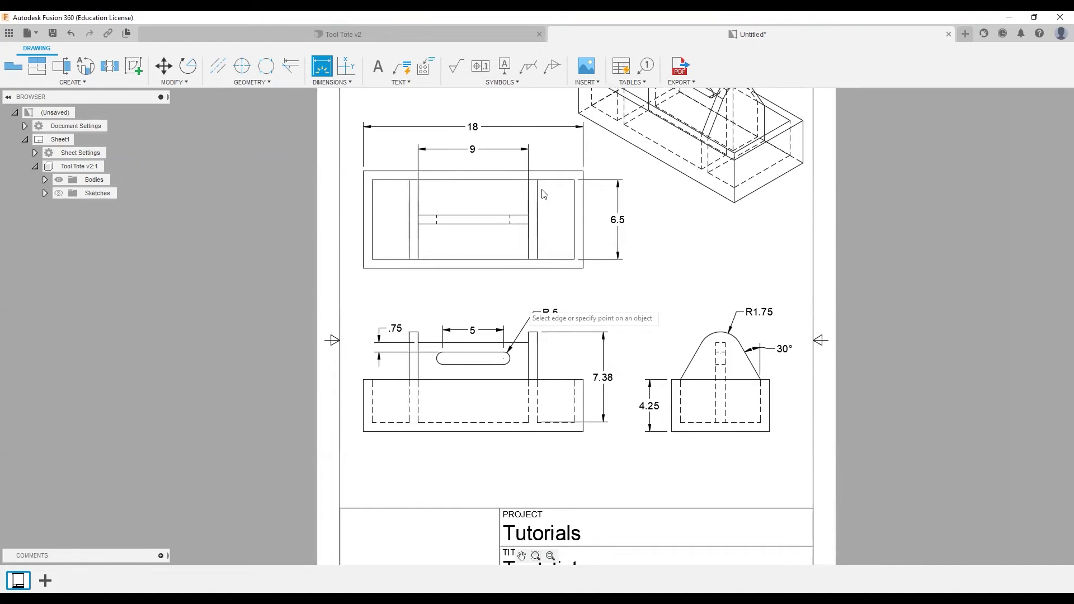
click(562, 156)
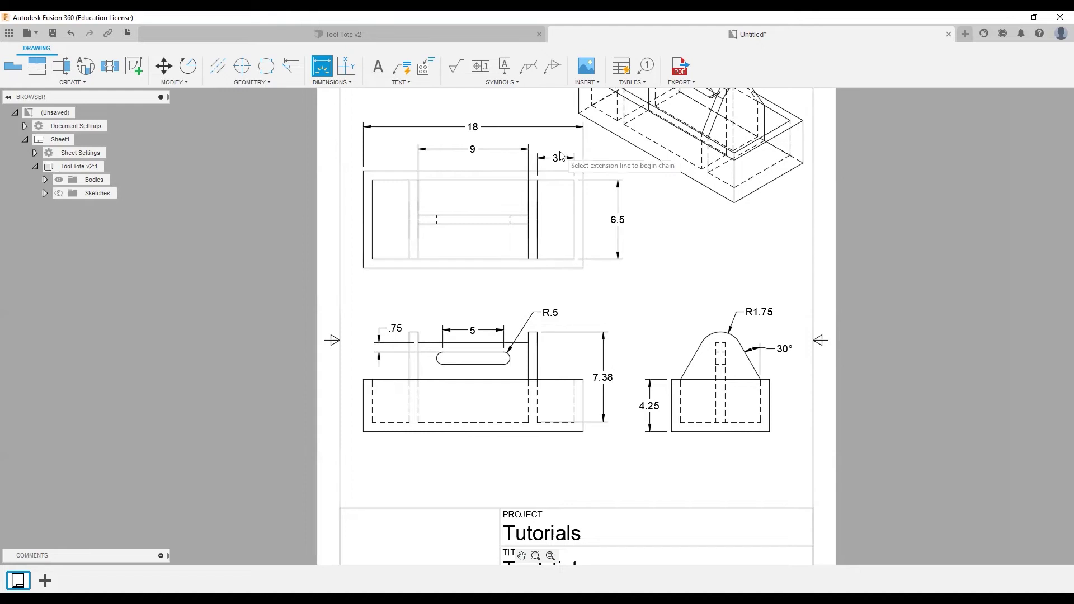
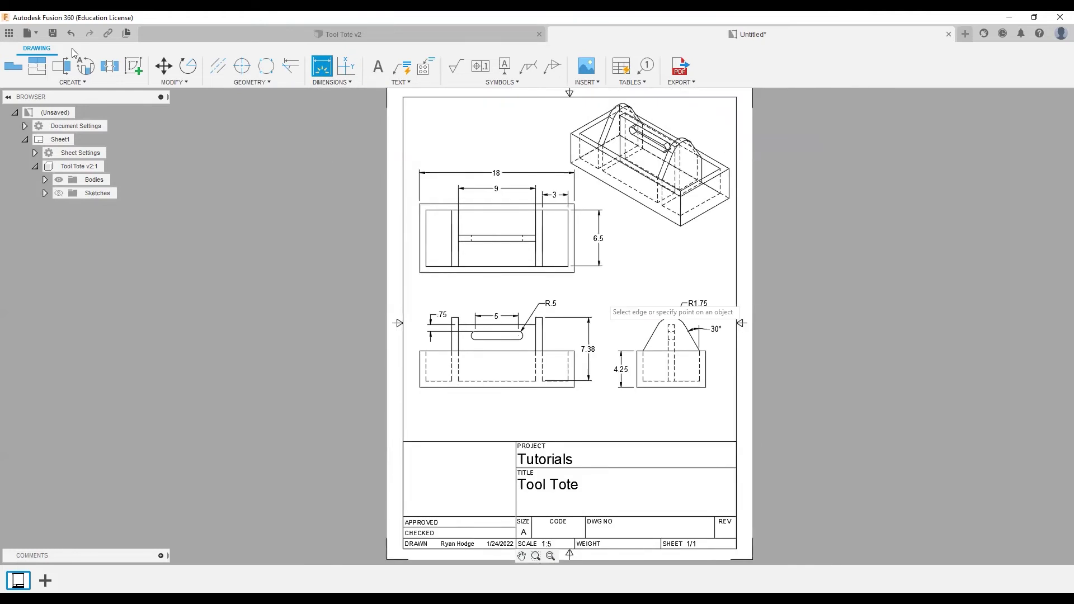
Save the drawing as Tool Tote Drawing in the Tutorials folder and return to the Tool Tote design
click(52, 33)
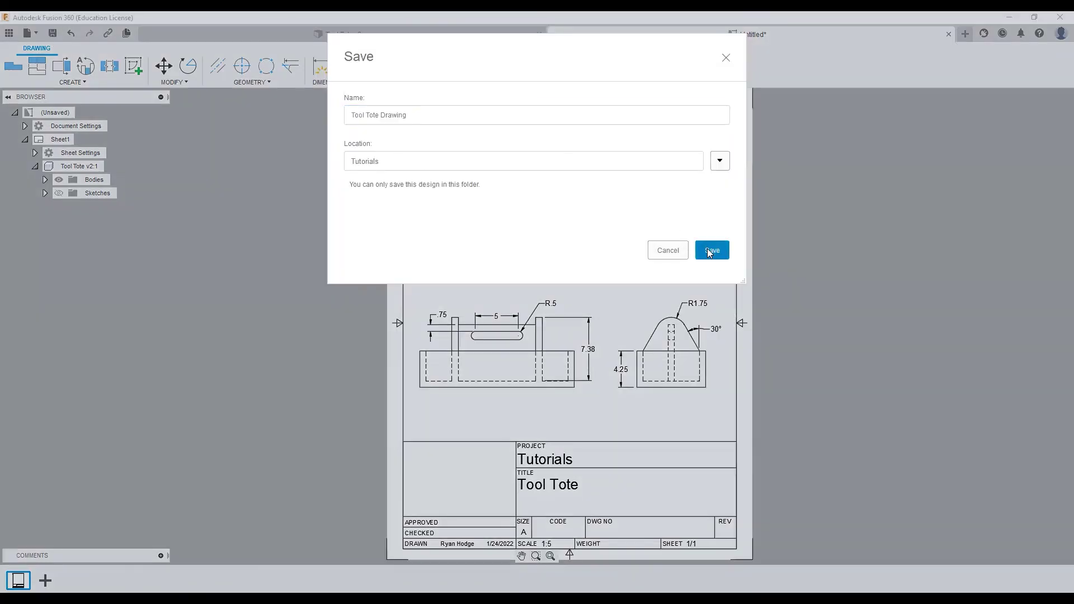
click(710, 251)
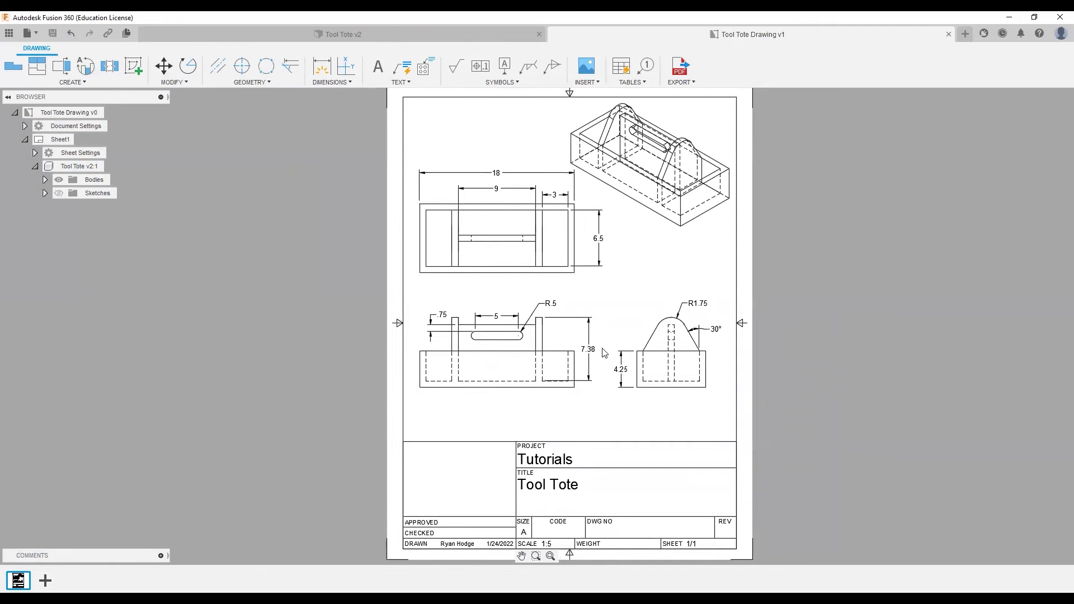
click(295, 37)
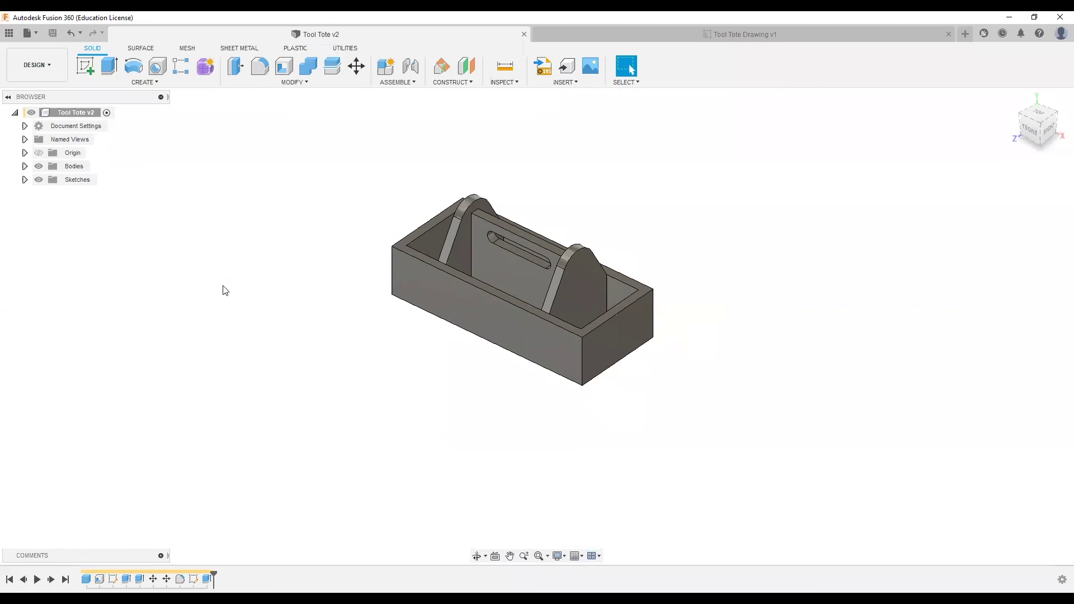
Edit the original box feature and set the tote's height to 5 in
shift+middle_drag(610, 337, 336, 391)
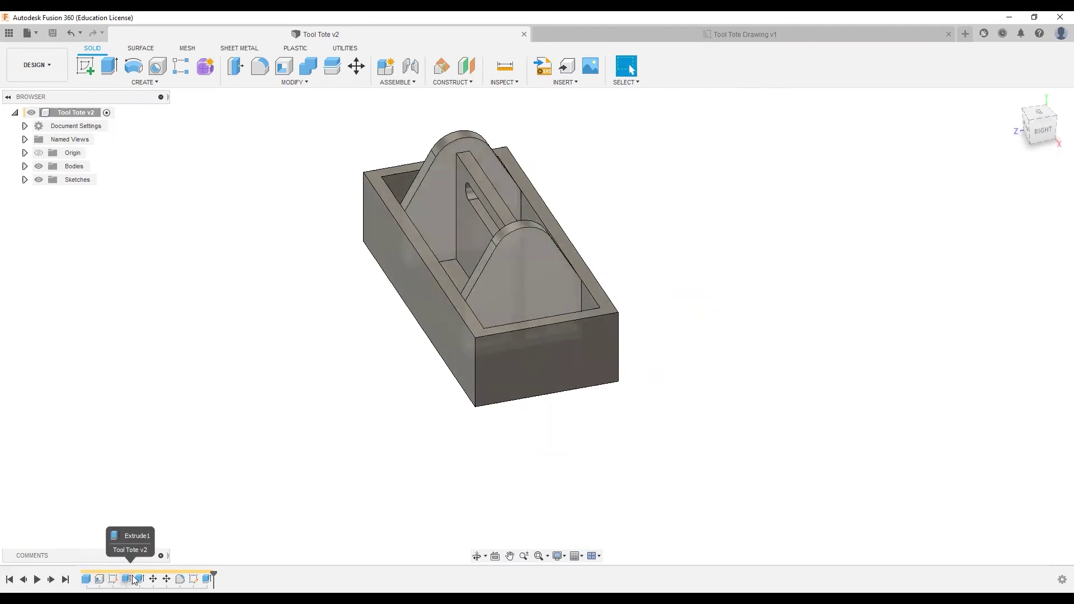
double_click(86, 576)
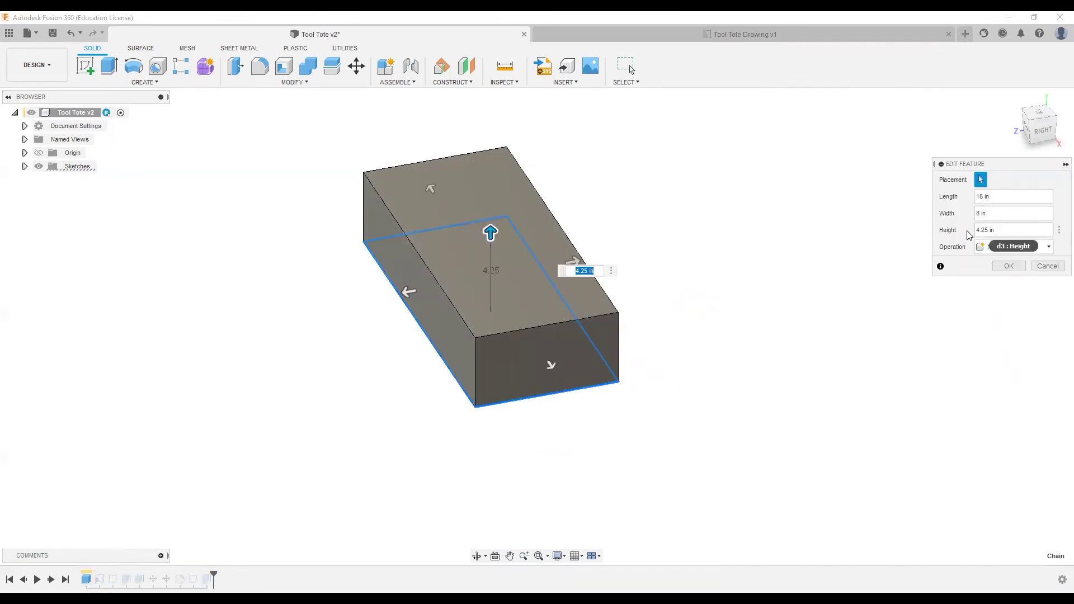
click(1002, 229)
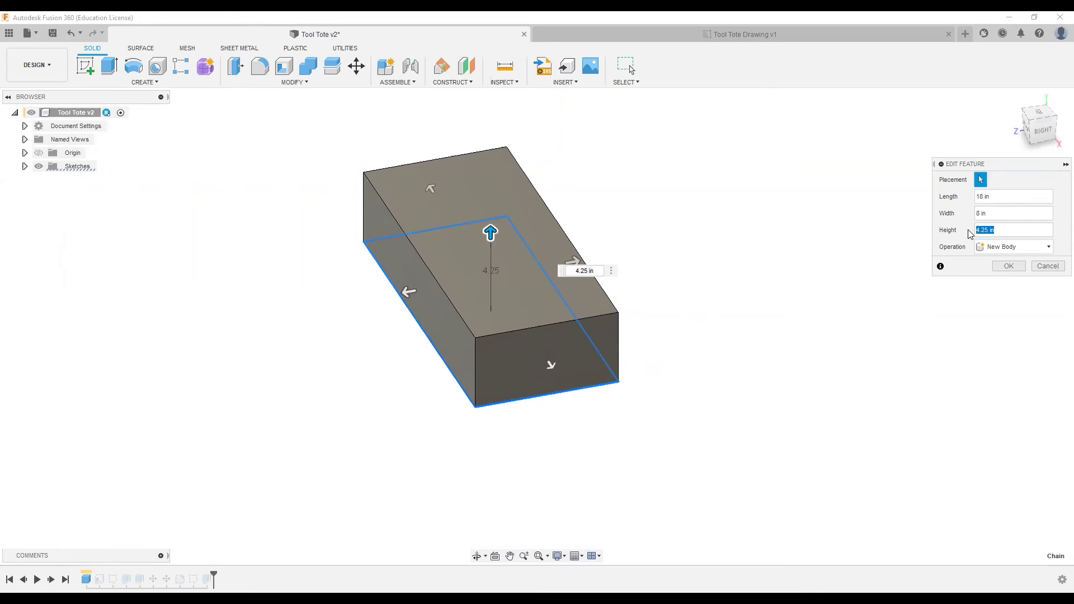
text(5)
click(1016, 266)
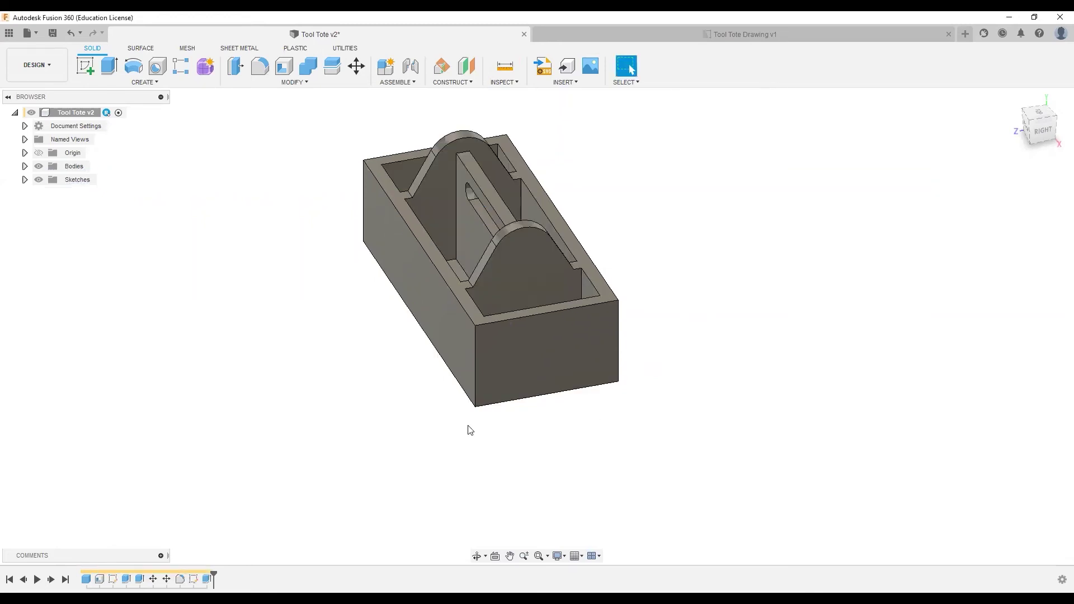
Check how the divider sides meet the taller rim and roll the timeline back to just after the first divider-face move
shift+middle_drag(523, 268, 448, 296)
key(Escape)
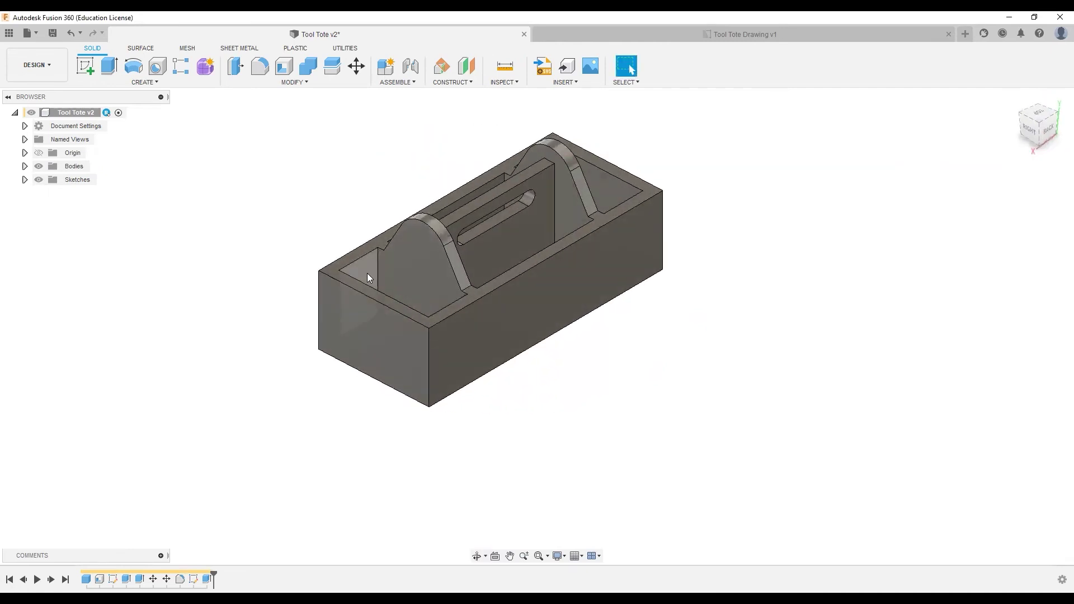
shift+middle_drag(335, 276, 428, 284)
scroll(503, 297, up, 5)
scroll(534, 301, down, 5)
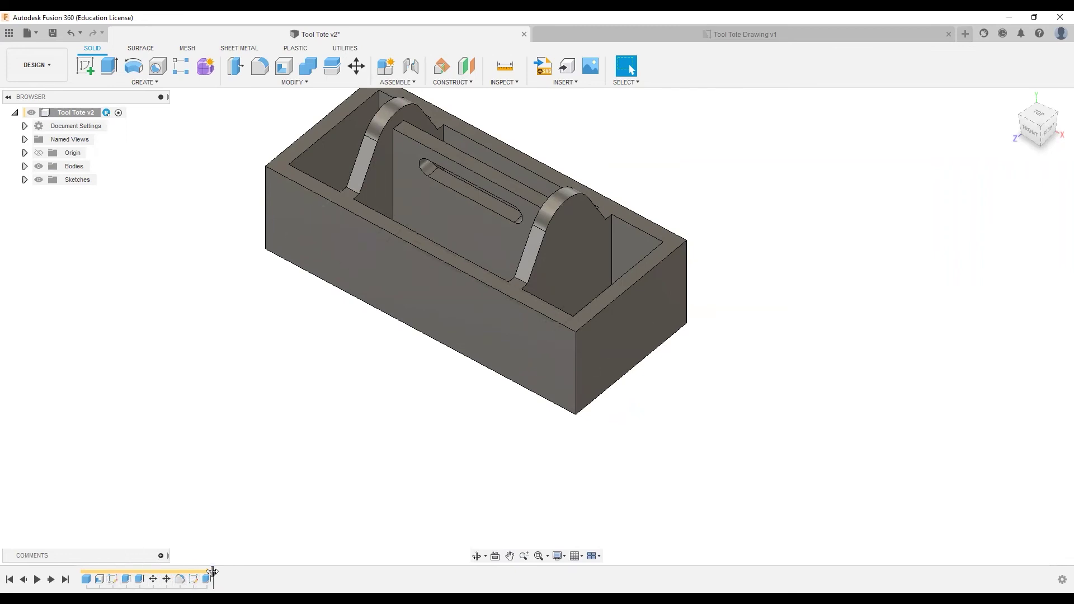
drag(213, 571, 144, 571)
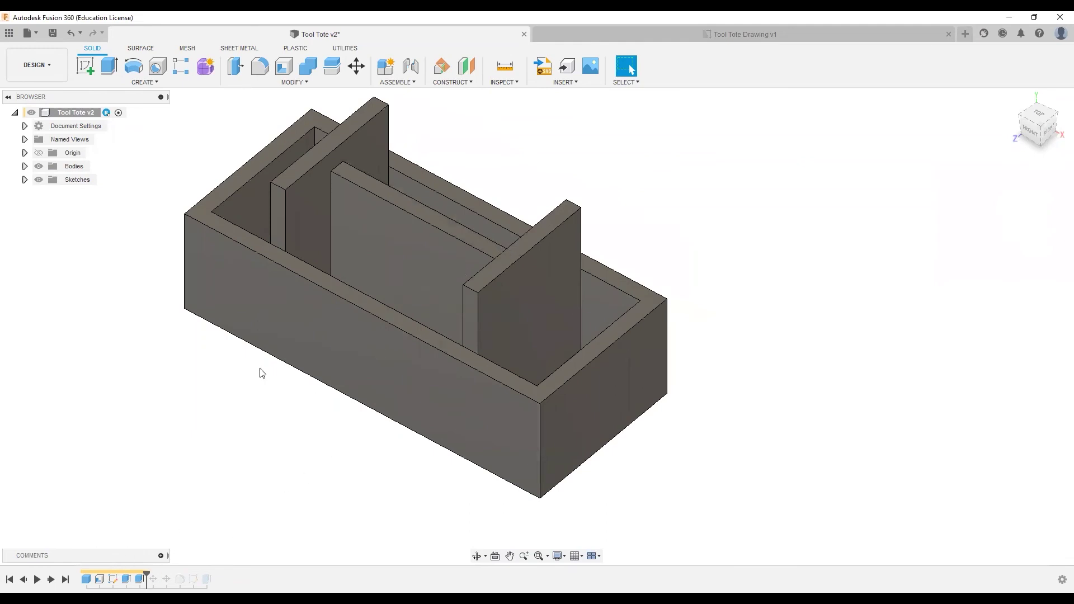
mouse_move(289, 411)
shift+middle_down()
mouse_move(355, 376)
mouse_move(278, 402)
shift+middle_up()
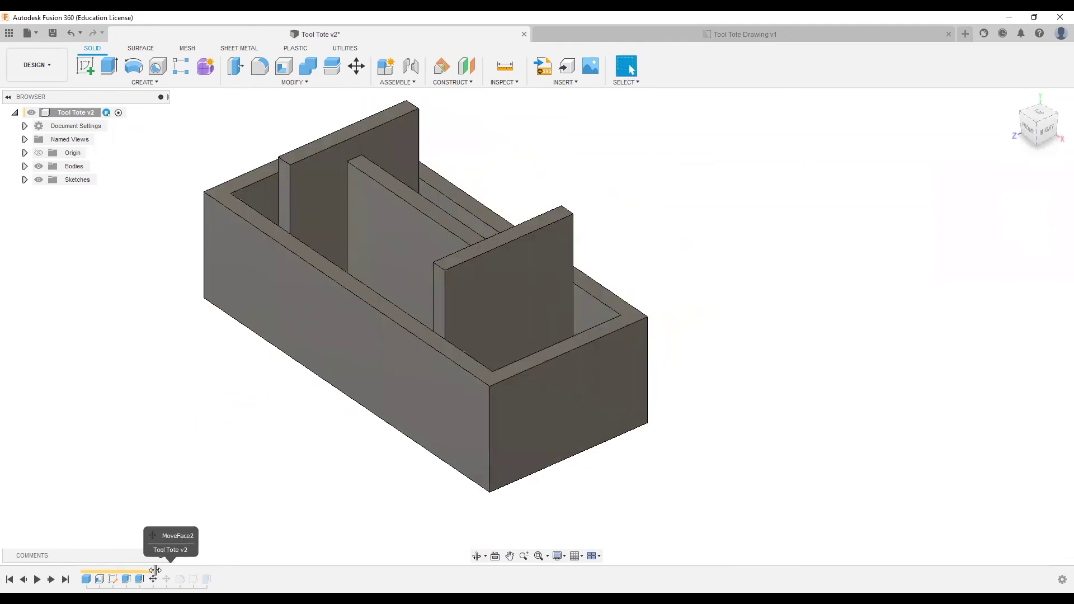
drag(147, 574, 160, 573)
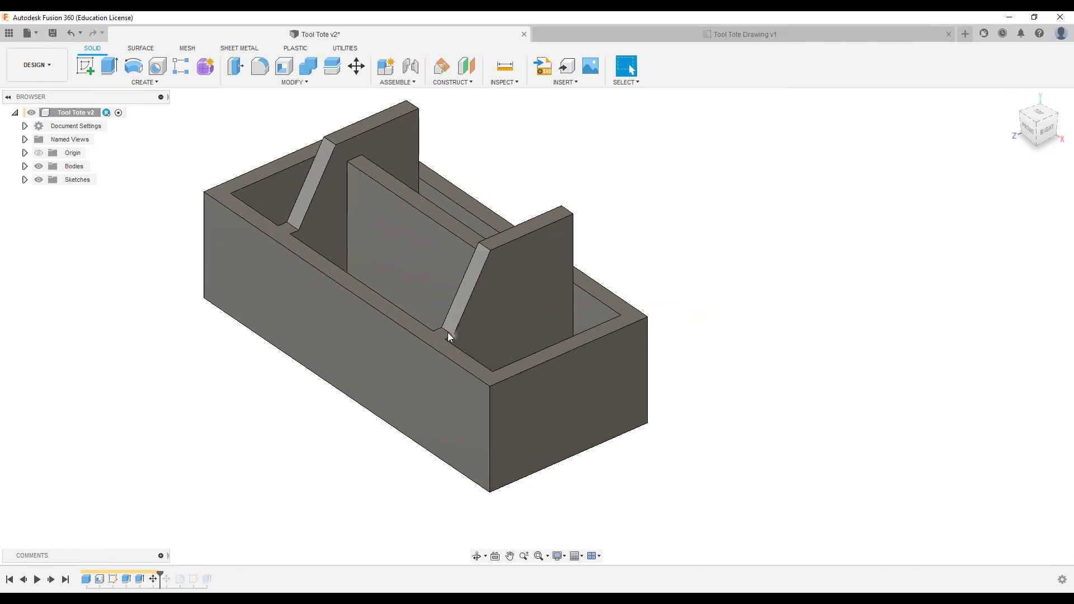
Edit the first face move: reselect the front edge faces of both end dividers, pivot at the rim, and set the X angle to -30°
double_click(155, 578)
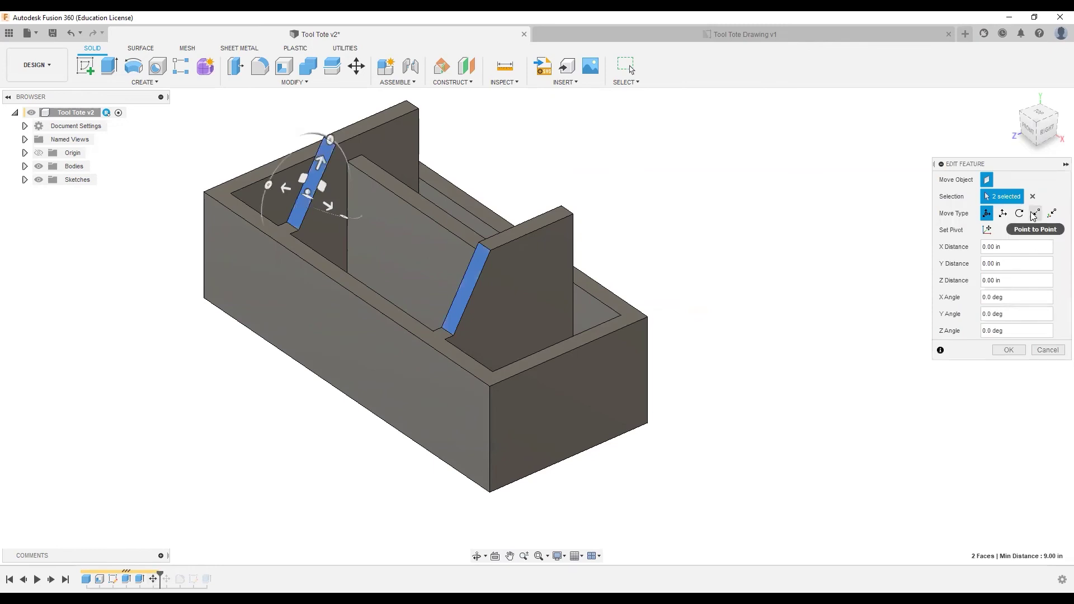
scroll(289, 150, up, 3)
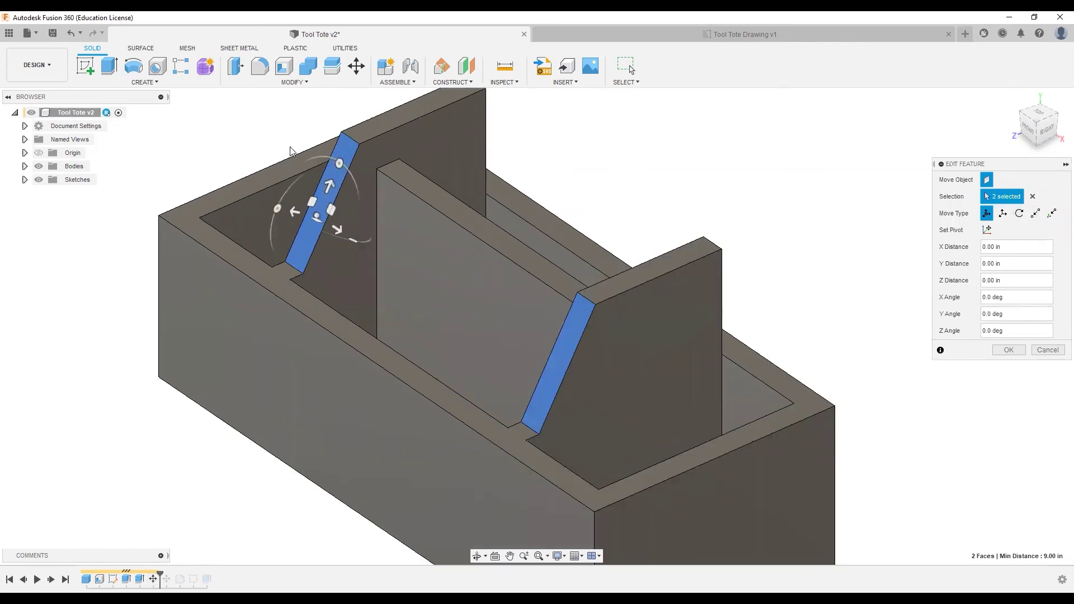
click(1032, 197)
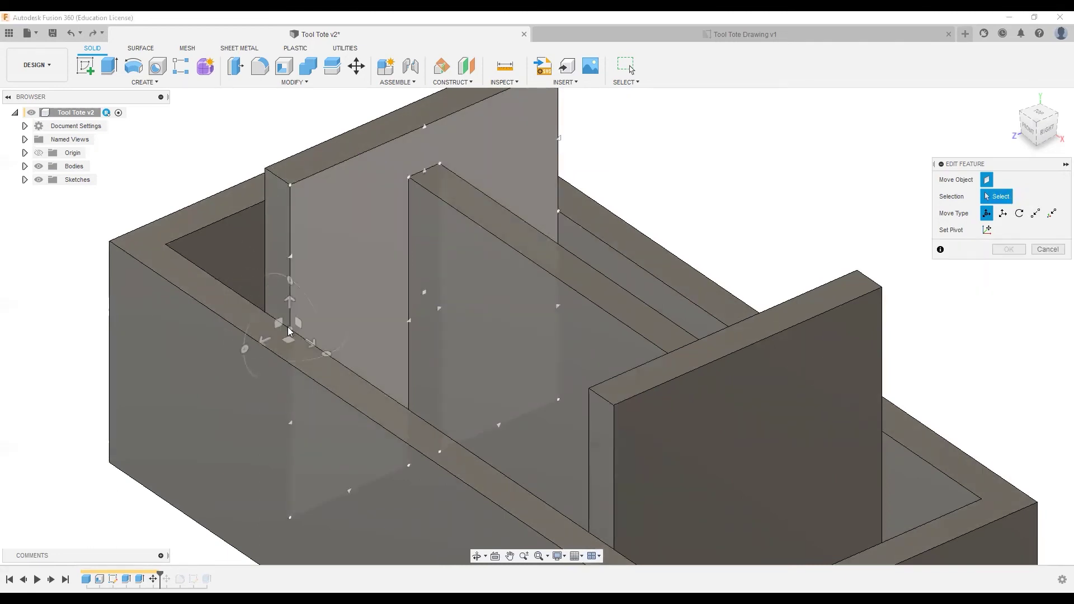
click(314, 343)
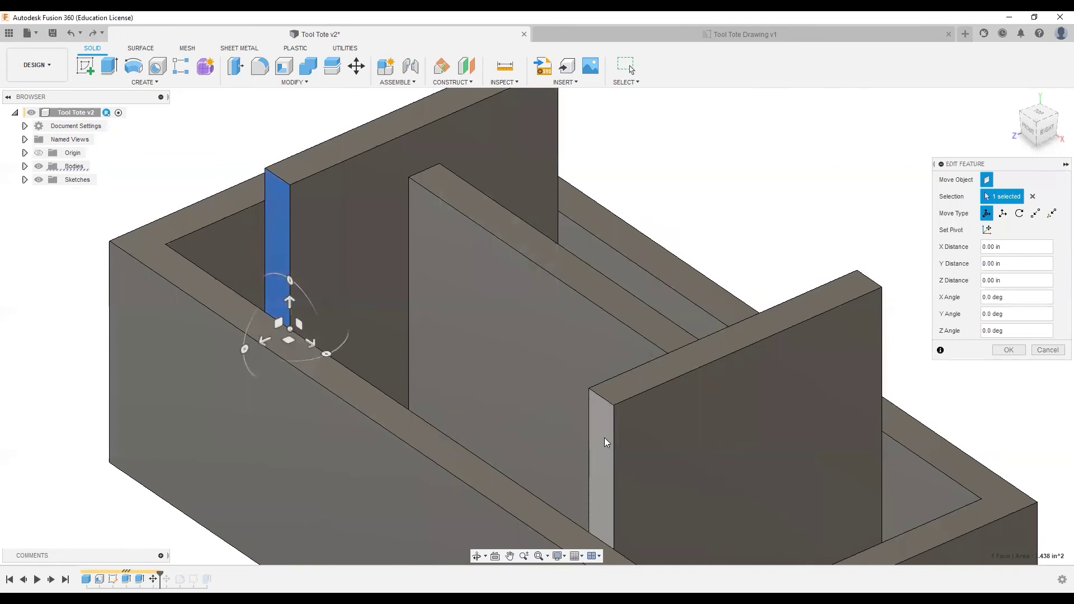
click(604, 437)
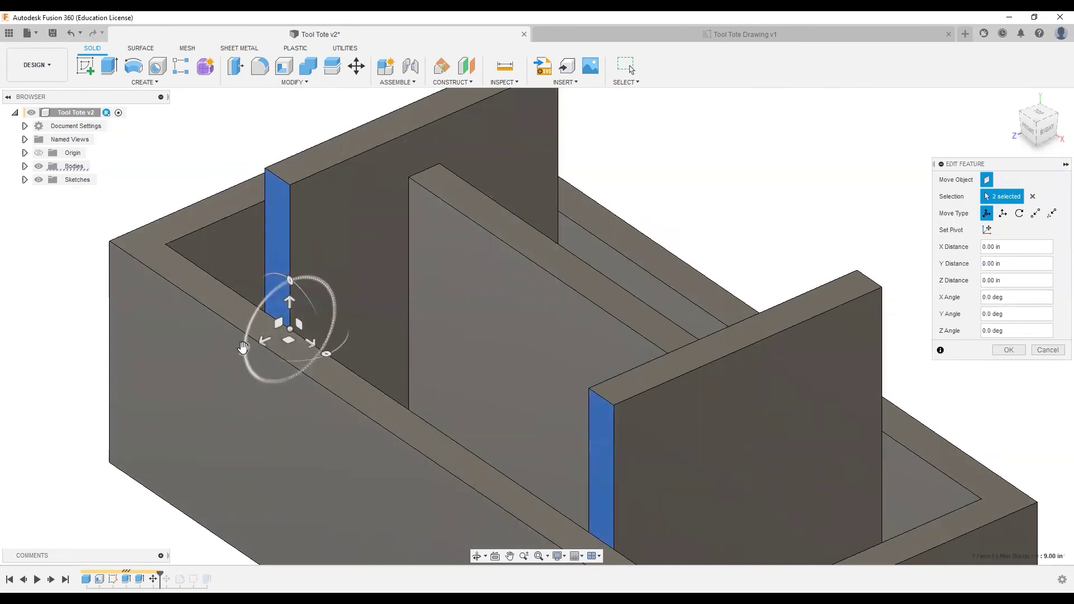
drag(245, 344, 321, 358)
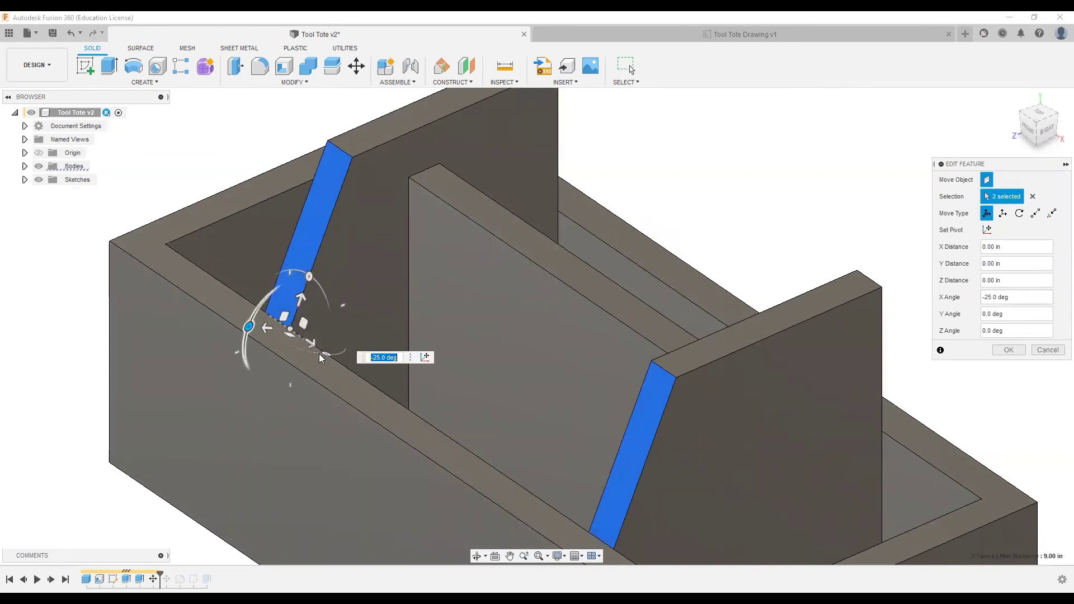
text(-30)
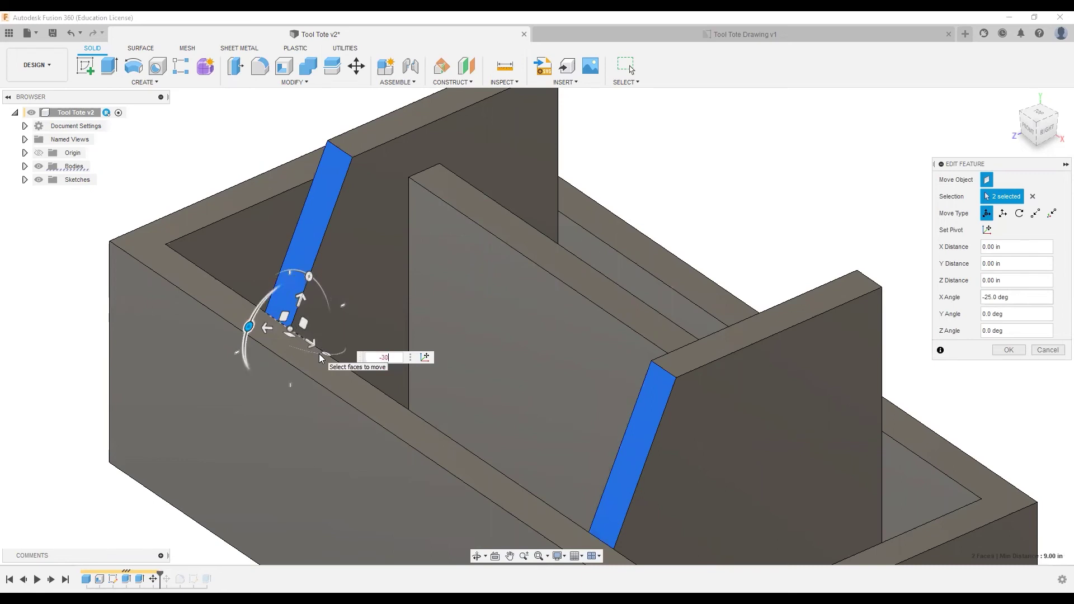
key(Return)
click(1008, 350)
scroll(235, 257, down, 5)
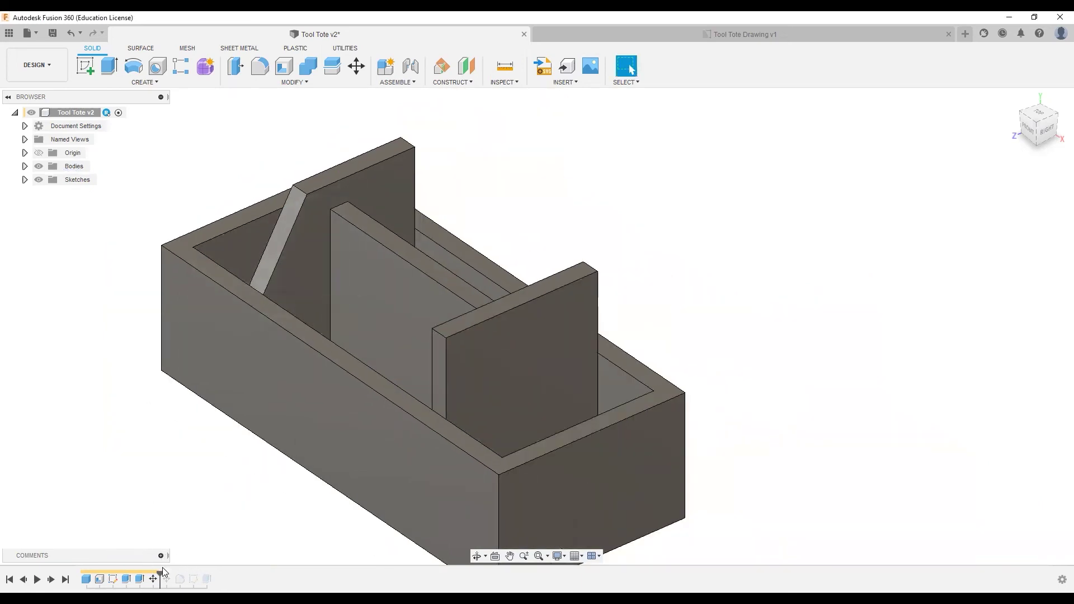
Roll the timeline past the second face move and edit it: reselect both end dividers' rear edge faces and tilt them at -30°
drag(161, 574, 170, 577)
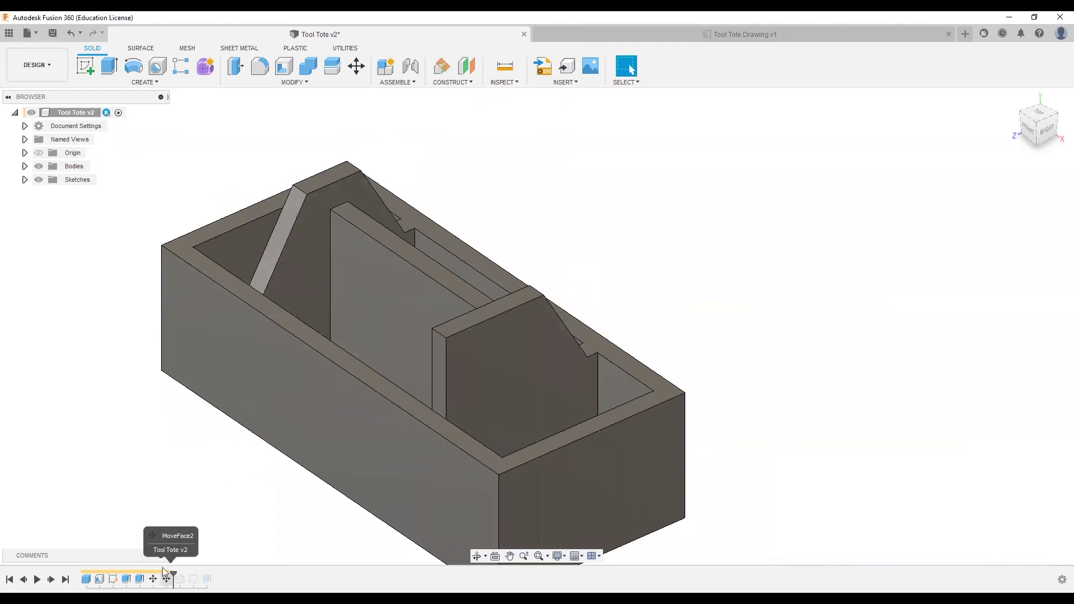
double_click(170, 580)
shift+middle_drag(709, 292, 644, 295)
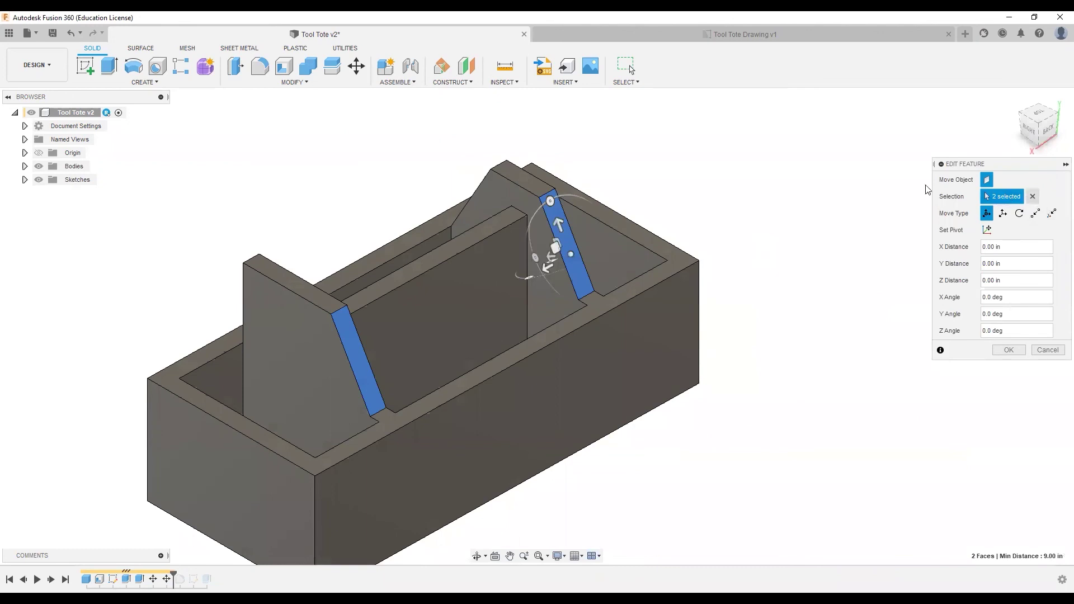
click(1032, 197)
click(590, 304)
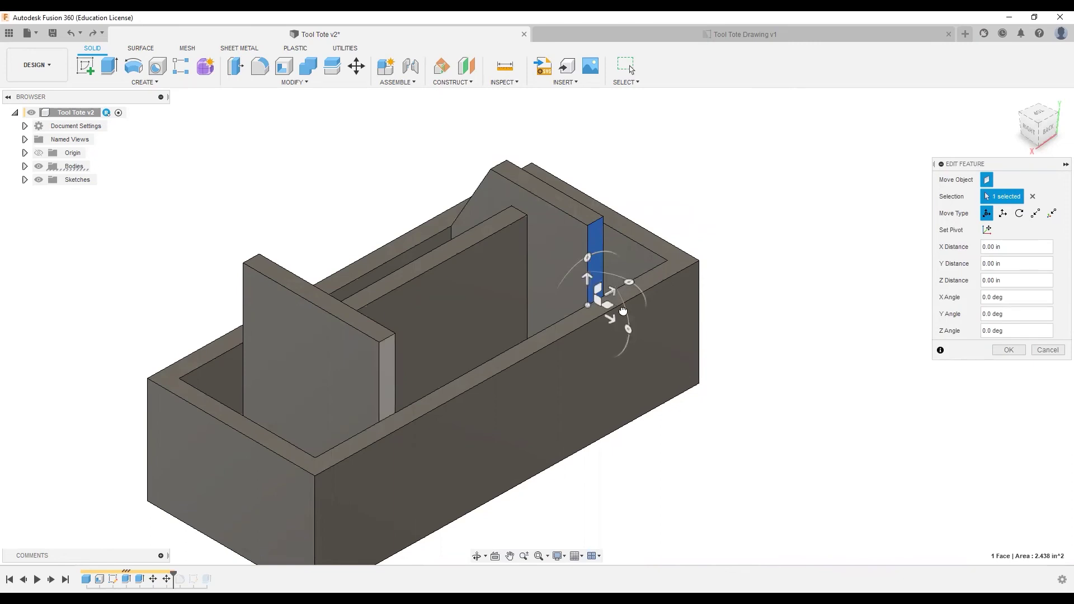
drag(622, 311, 619, 312)
text(-30)
click(1010, 351)
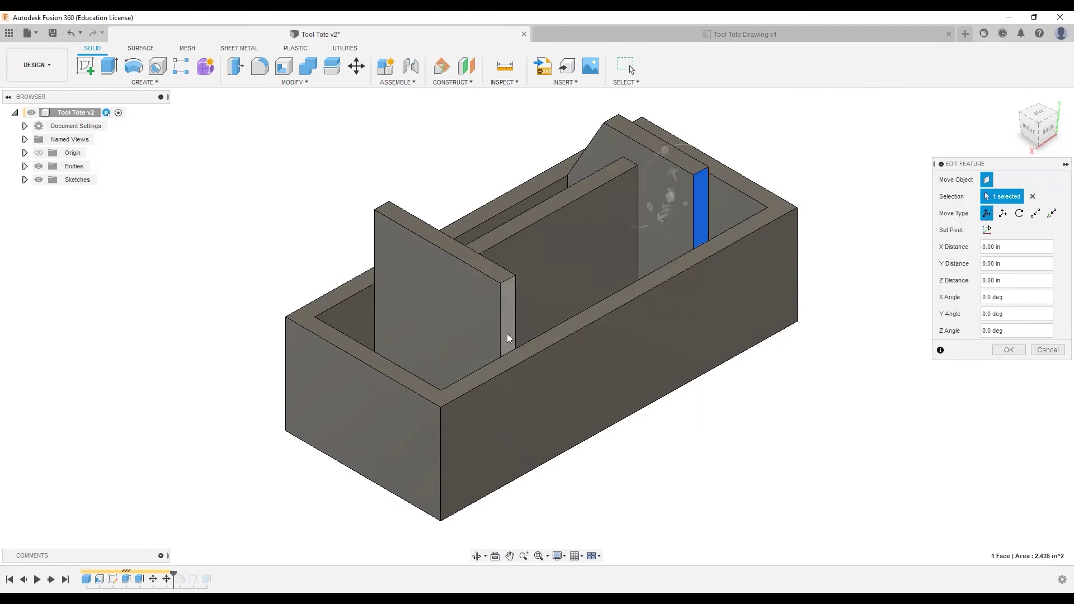
click(1008, 350)
shift+middle_drag(745, 444, 603, 423)
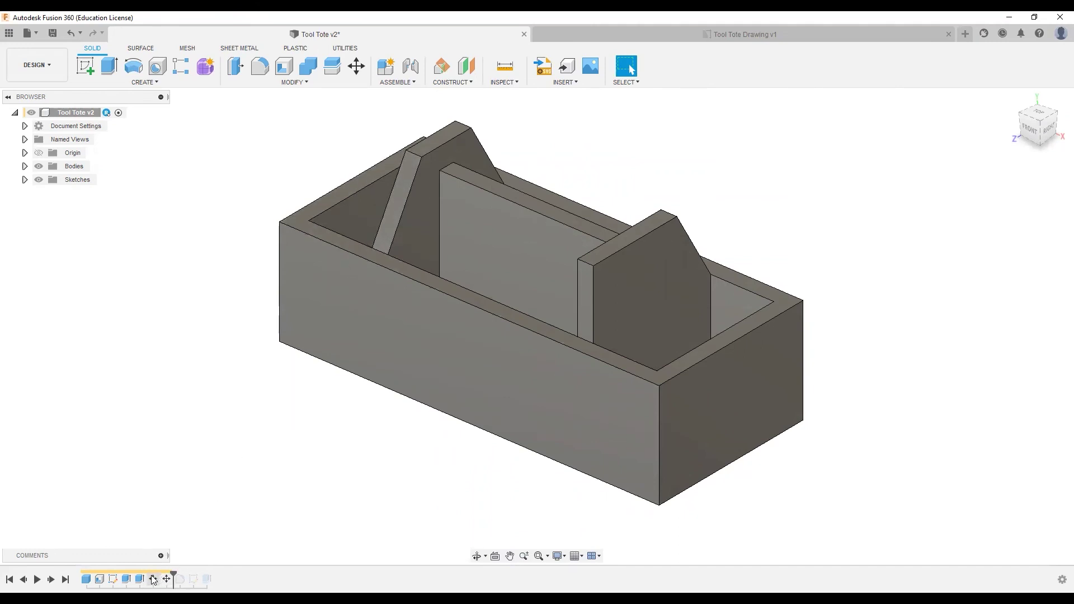
Edit the first face move to include the second end divider's front edge face
click(400, 201)
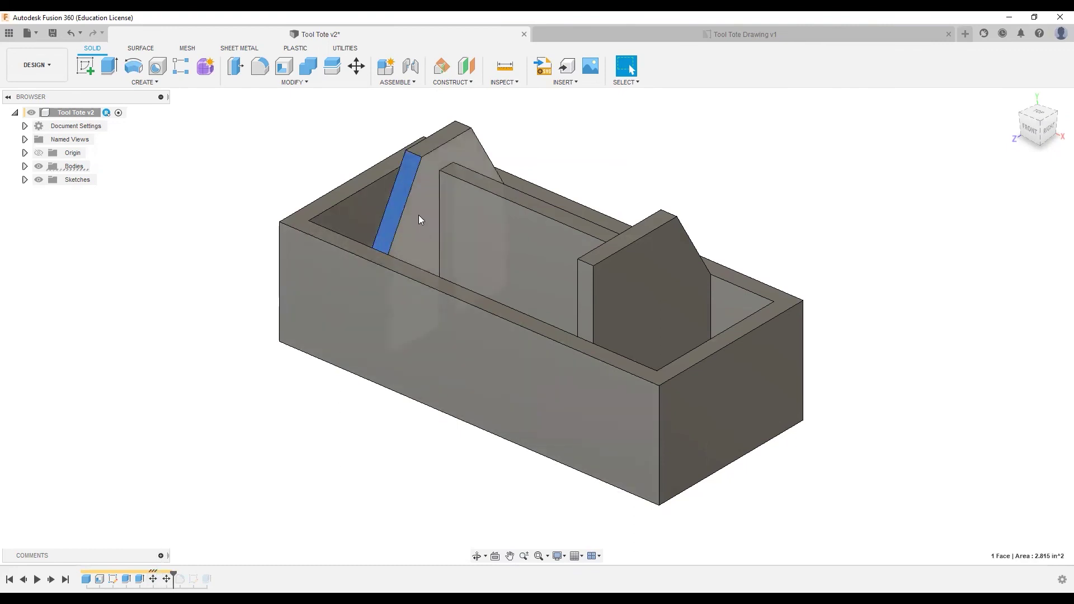
double_click(154, 579)
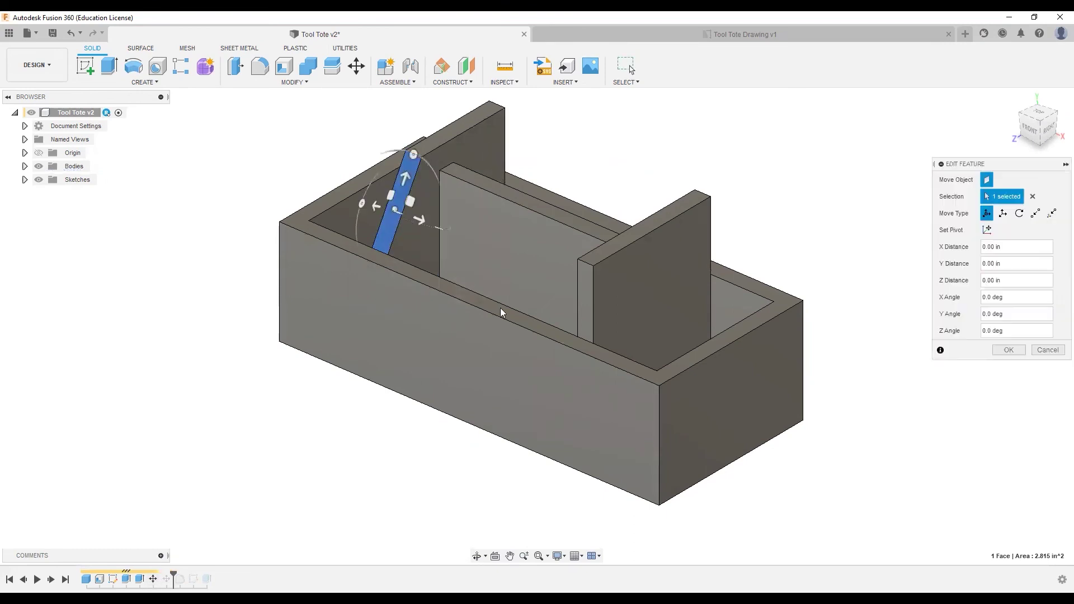
click(586, 293)
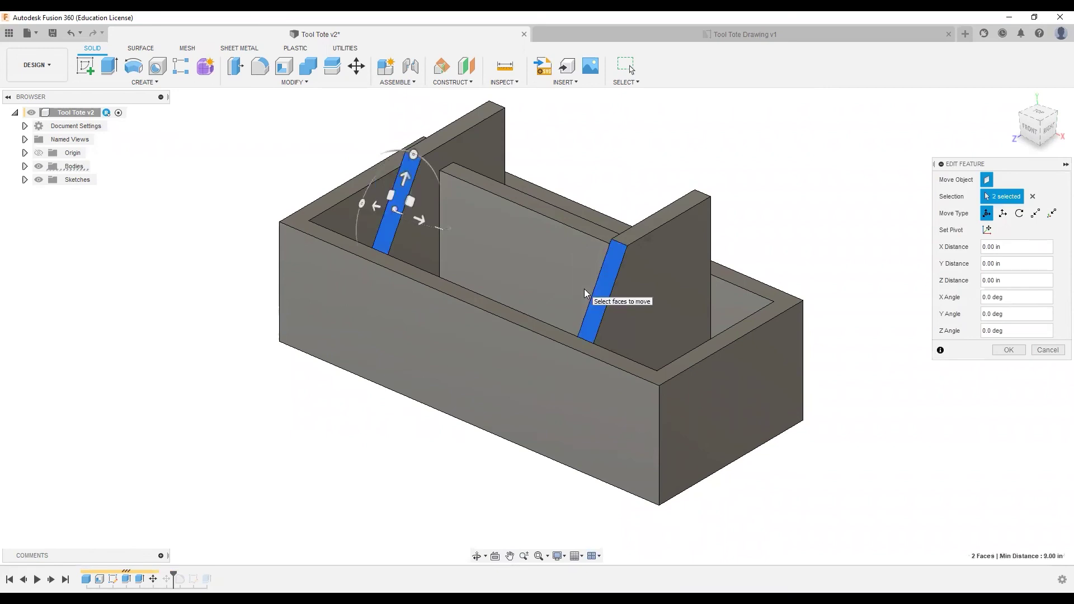
click(1010, 350)
shift+middle_drag(1010, 351, 747, 354)
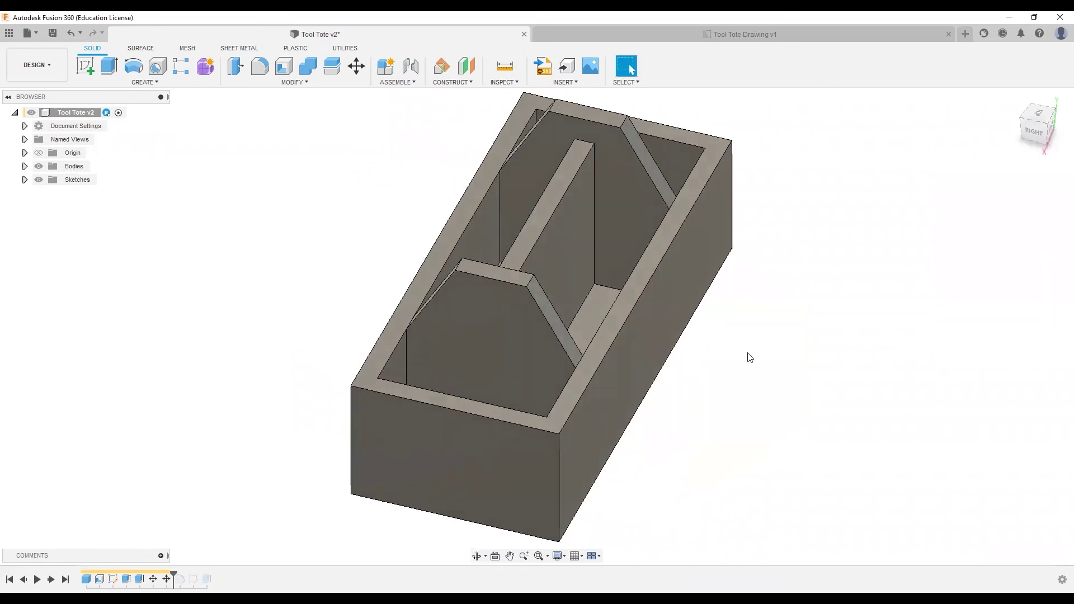
Roll the timeline forward past the divider fillet and set its radius to 2.5 in
drag(173, 570, 187, 570)
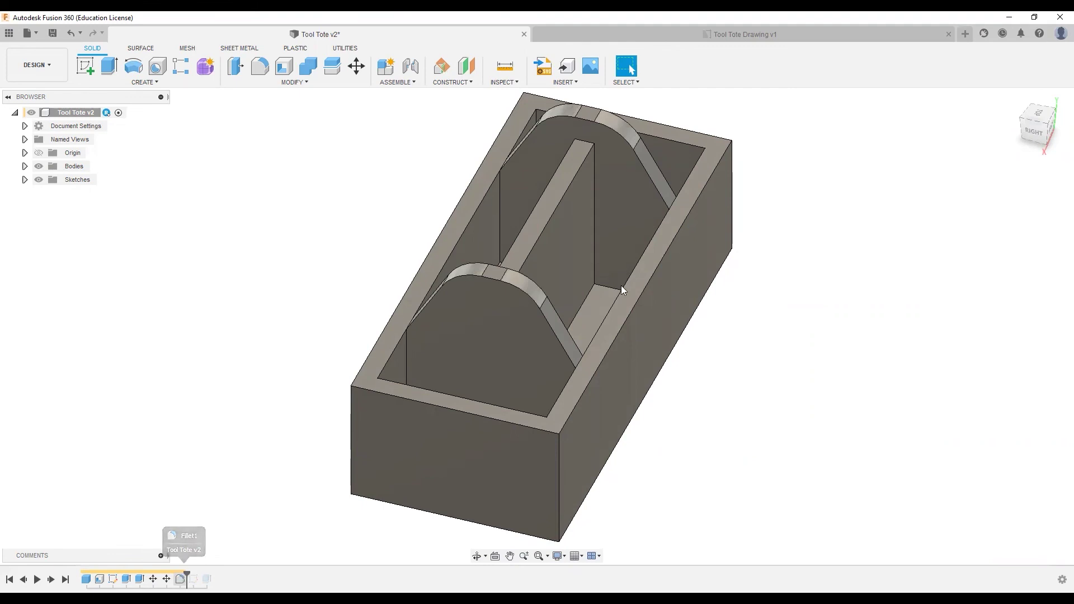
double_click(530, 279)
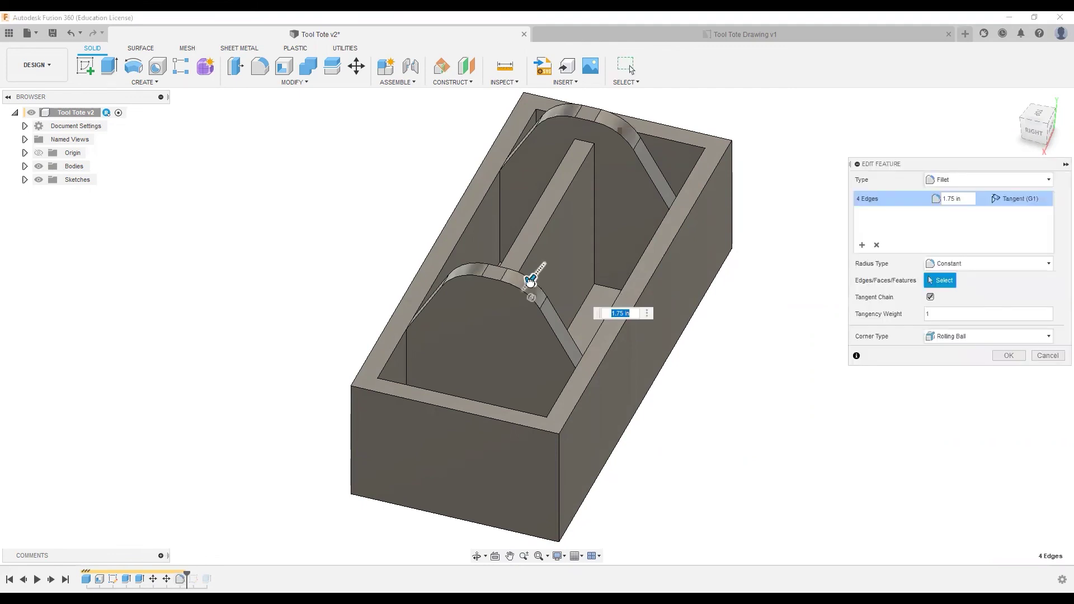
text(2.5)
key(Return)
click(1008, 355)
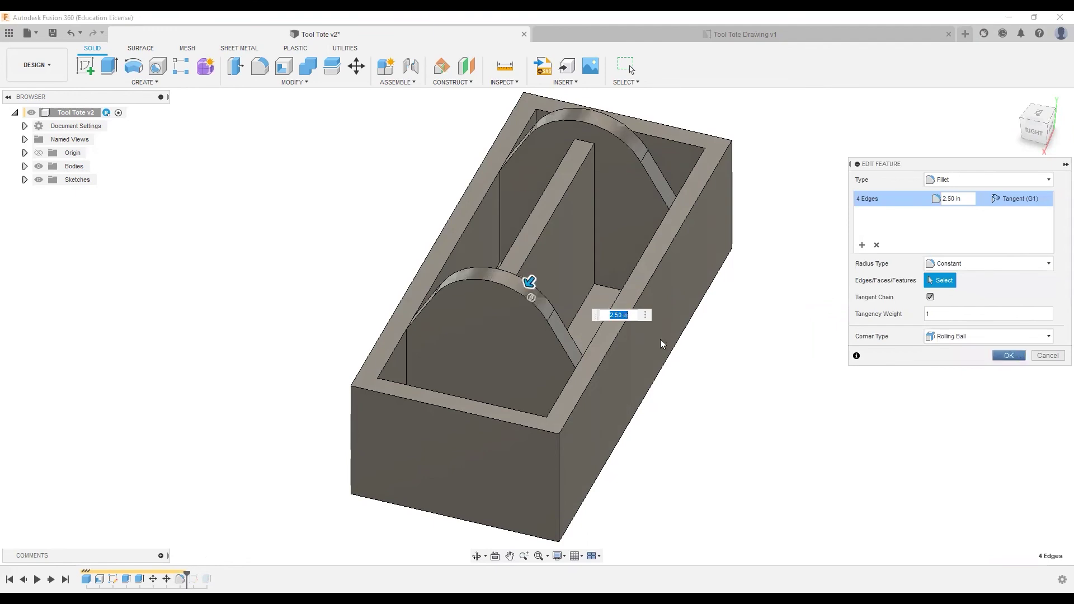
Roll the timeline to its end to restore the handle slot and save the tote design as a new version
drag(188, 573, 213, 575)
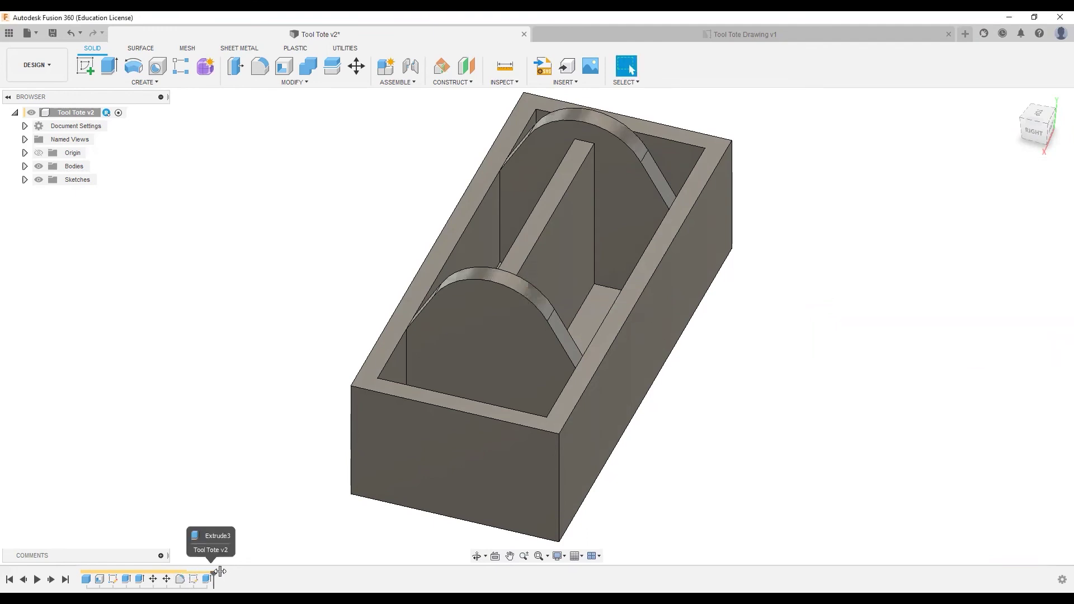
shift+middle_drag(498, 317, 548, 310)
scroll(291, 373, down, 1)
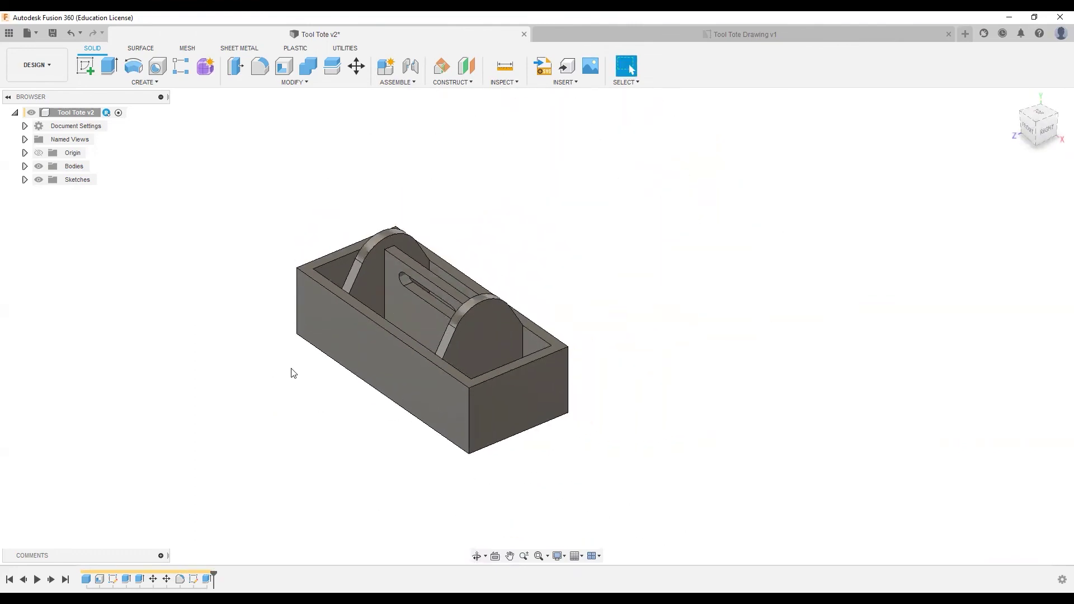
click(56, 36)
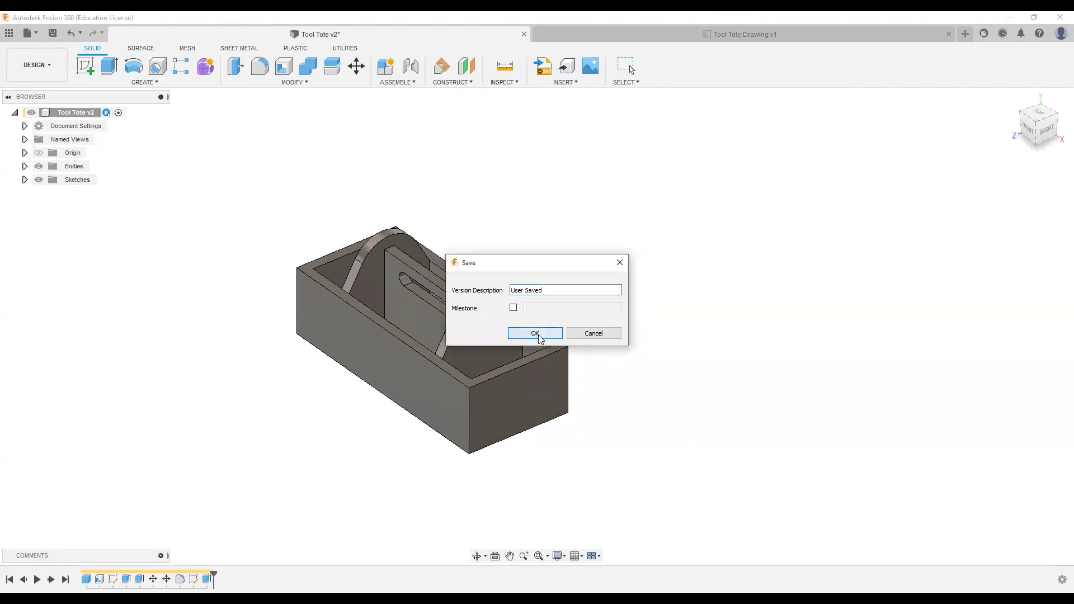
click(547, 335)
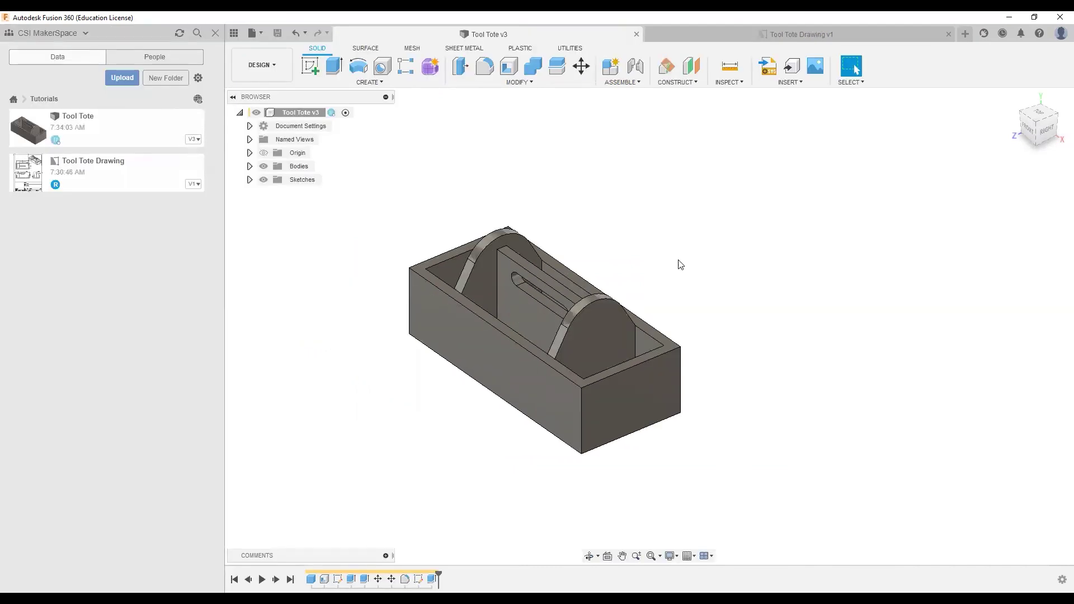
Review the version history of the Tool Tote design in the Tutorials folder
click(196, 140)
mouse_move(69, 295)
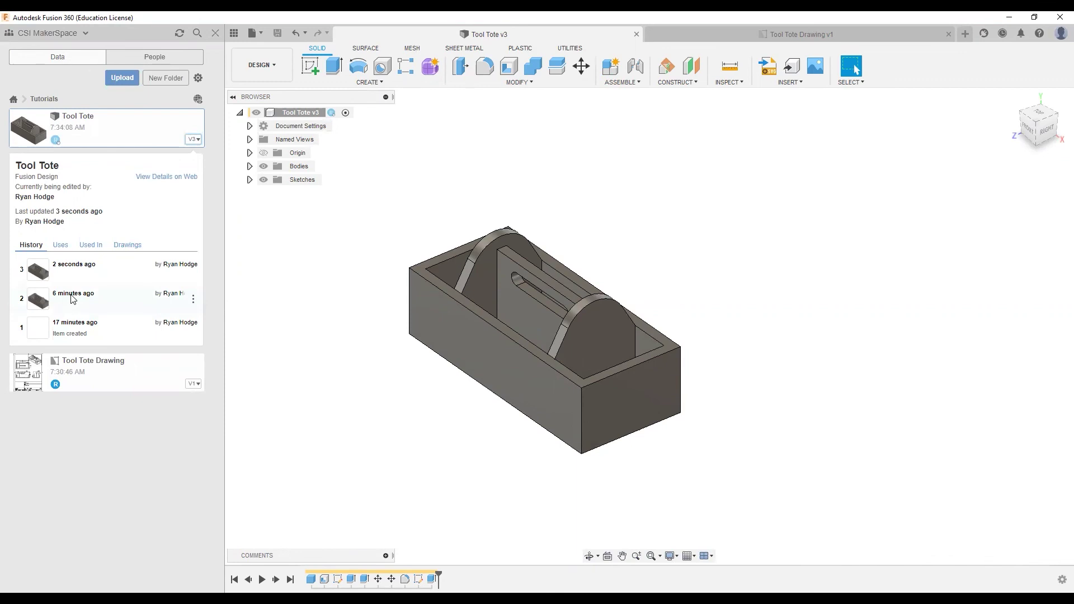
click(193, 139)
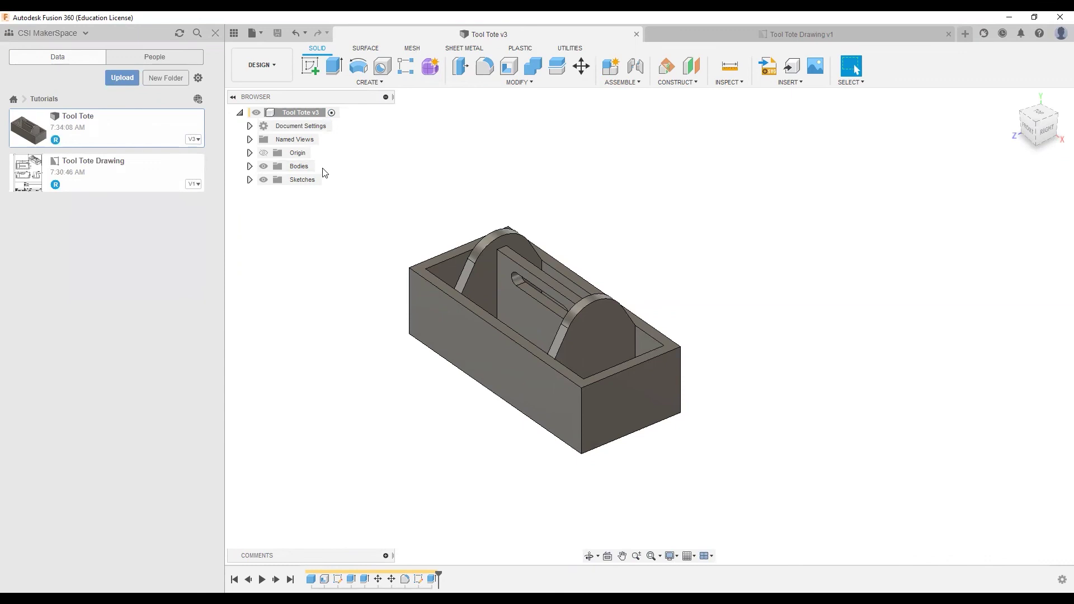
Switch to the Tool Tote Drawing and update it to the latest version of the referenced design
click(822, 35)
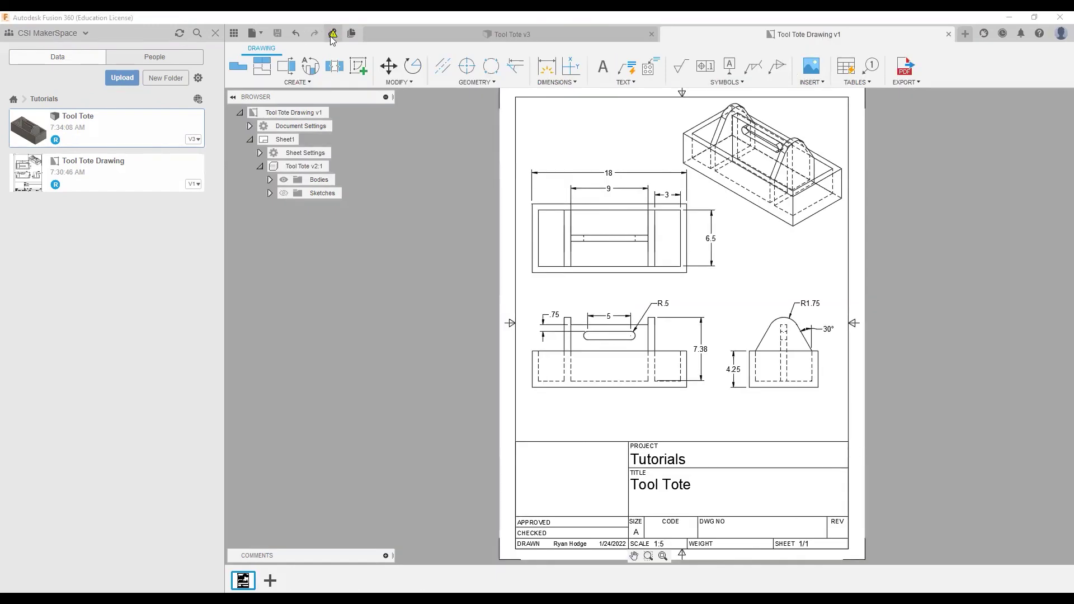
mouse_move(334, 37)
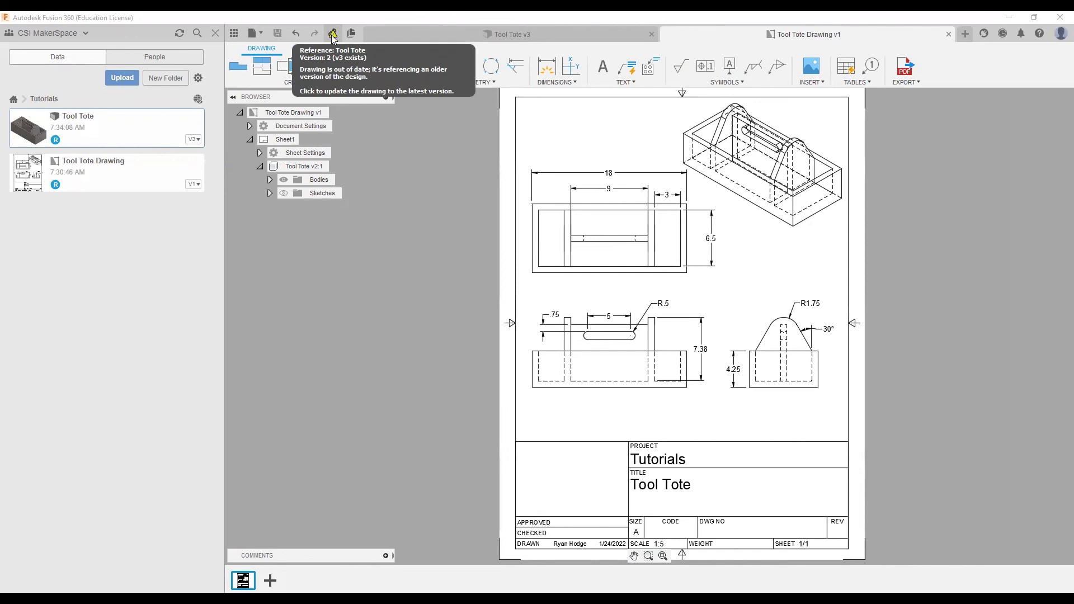
click(332, 34)
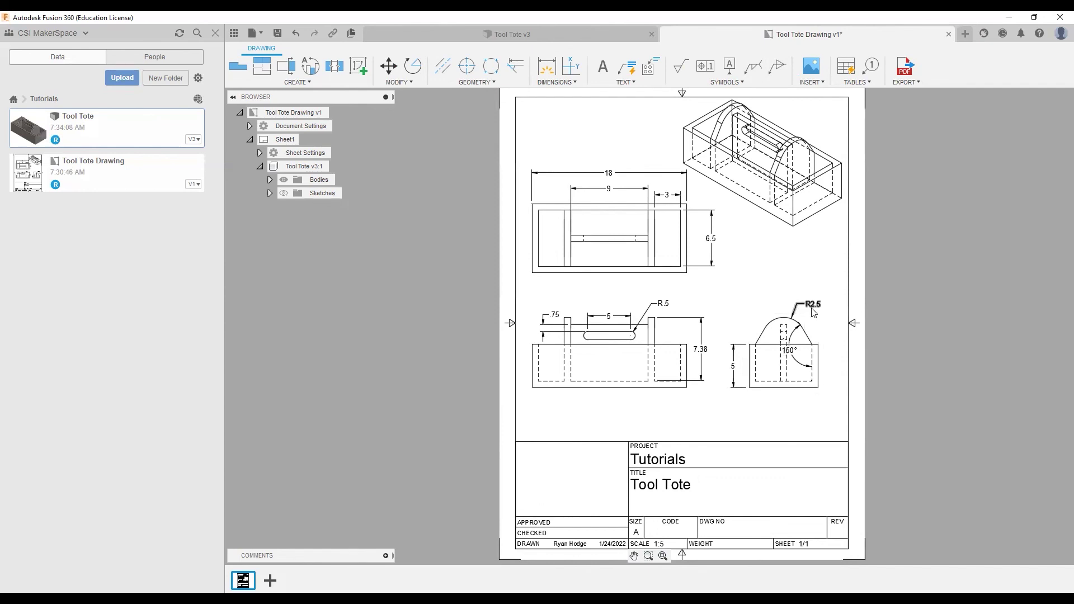
click(790, 358)
click(744, 261)
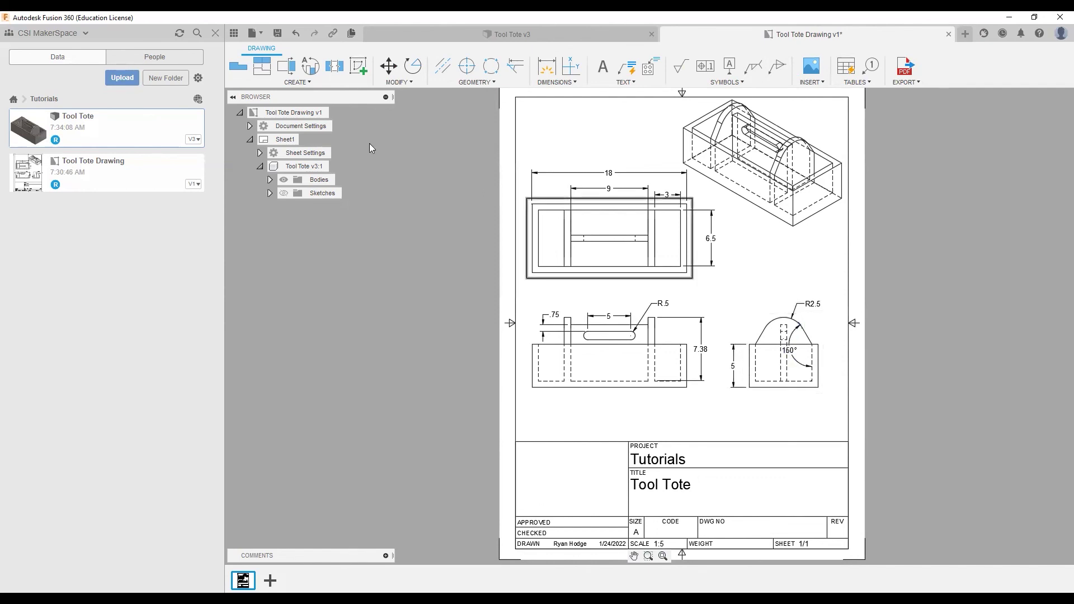
Save the updated Tool Tote Drawing with the version description User Saved
click(279, 35)
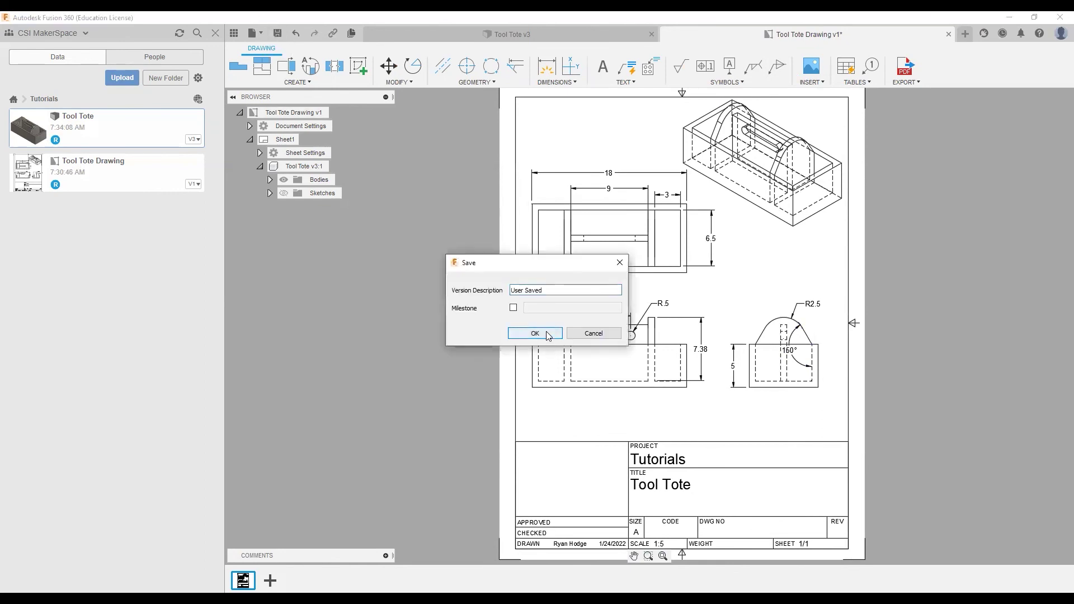
click(547, 335)
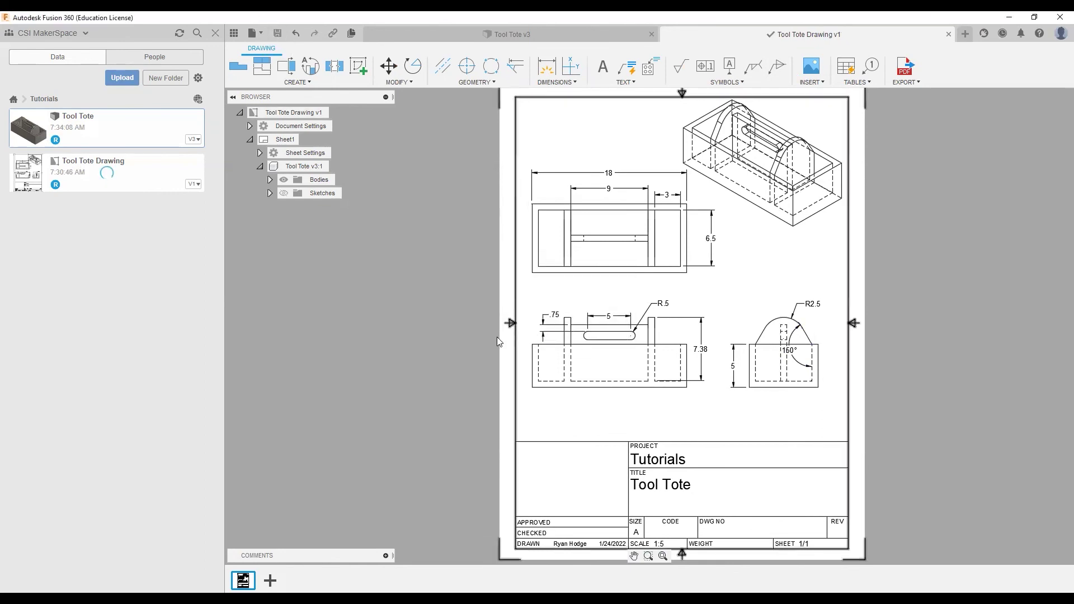
scroll(436, 401, down, 2)
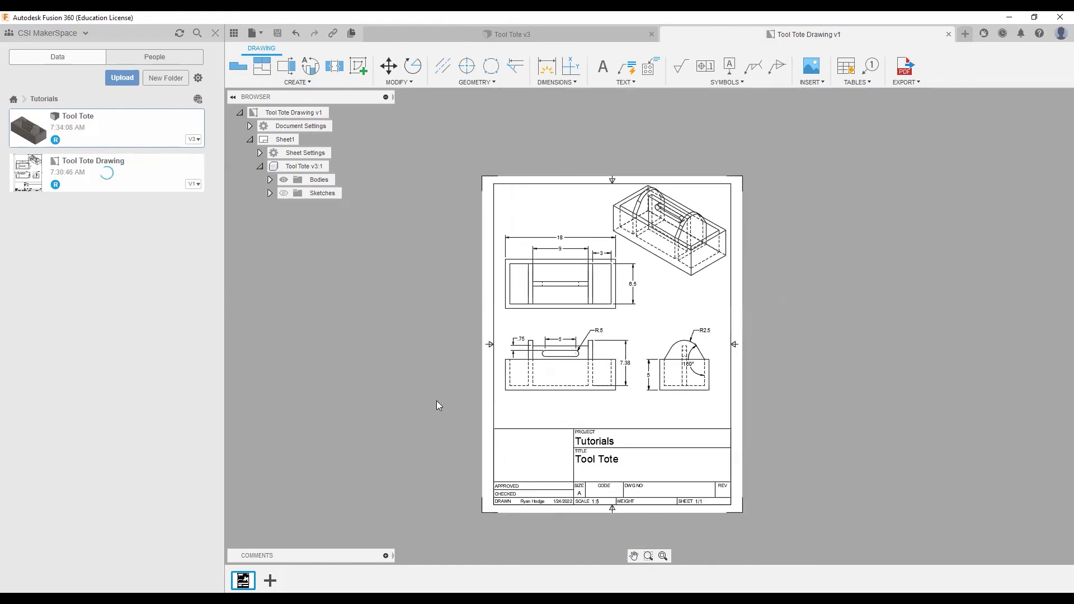